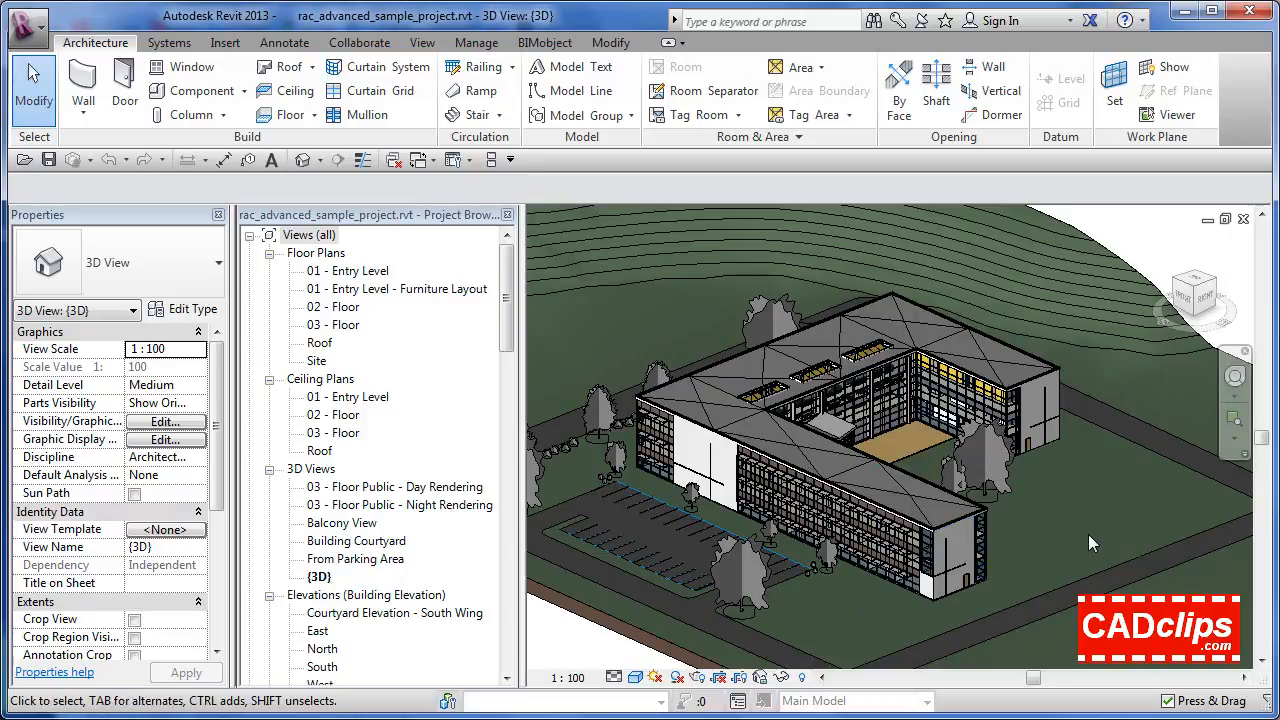
Step: Open the North building elevation view and examine its grid lines, levels and section marker
middle_click_drag(1088, 534, 1132, 512)
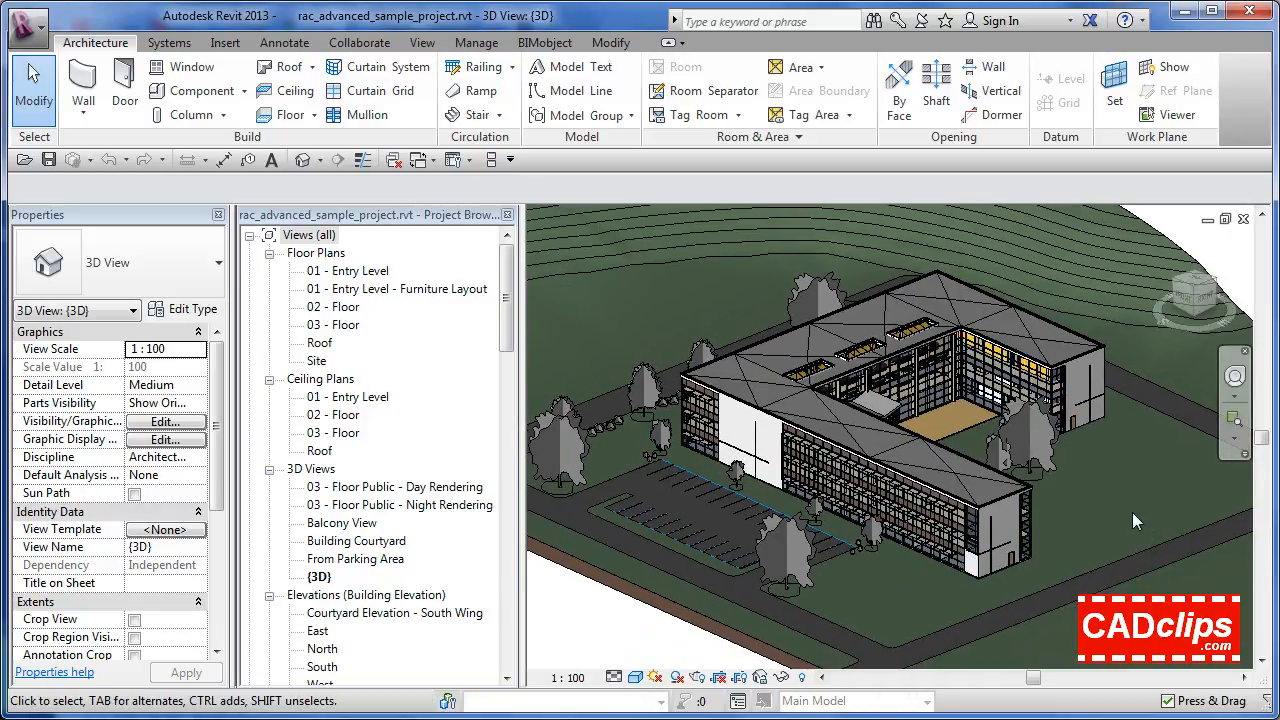
left_click(1024, 440)
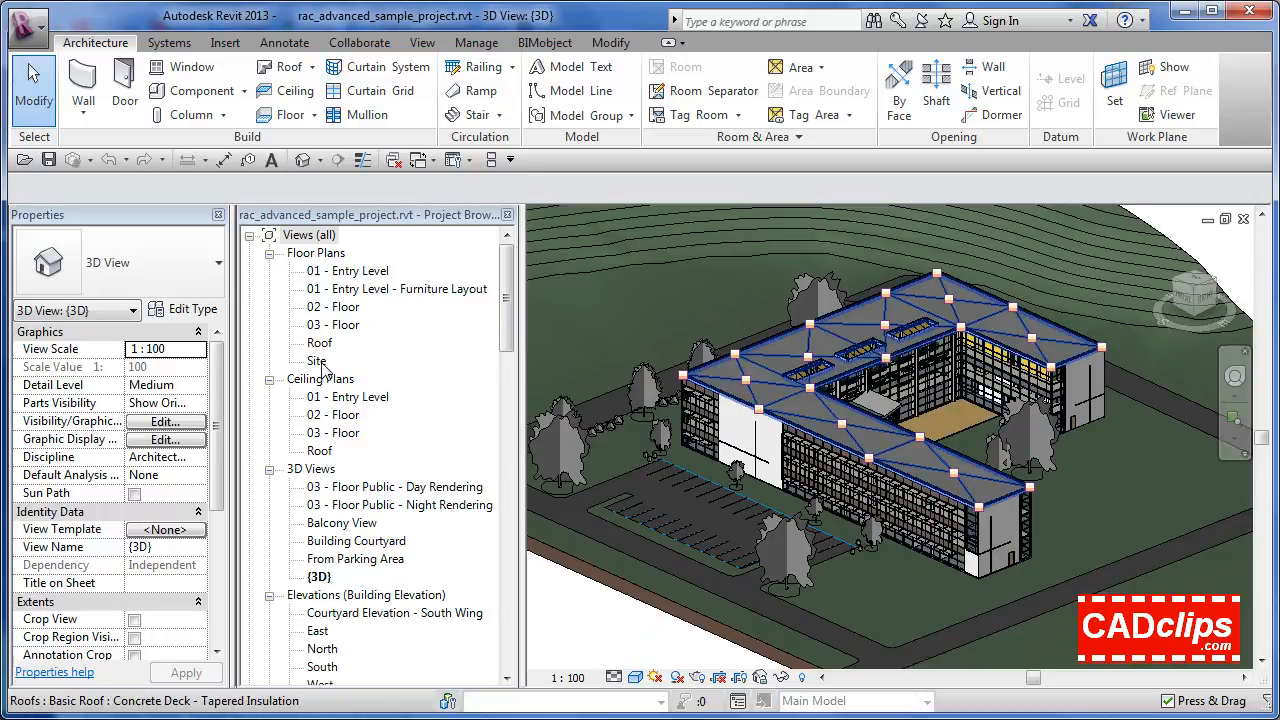
left_click_drag(507, 279, 507, 335)
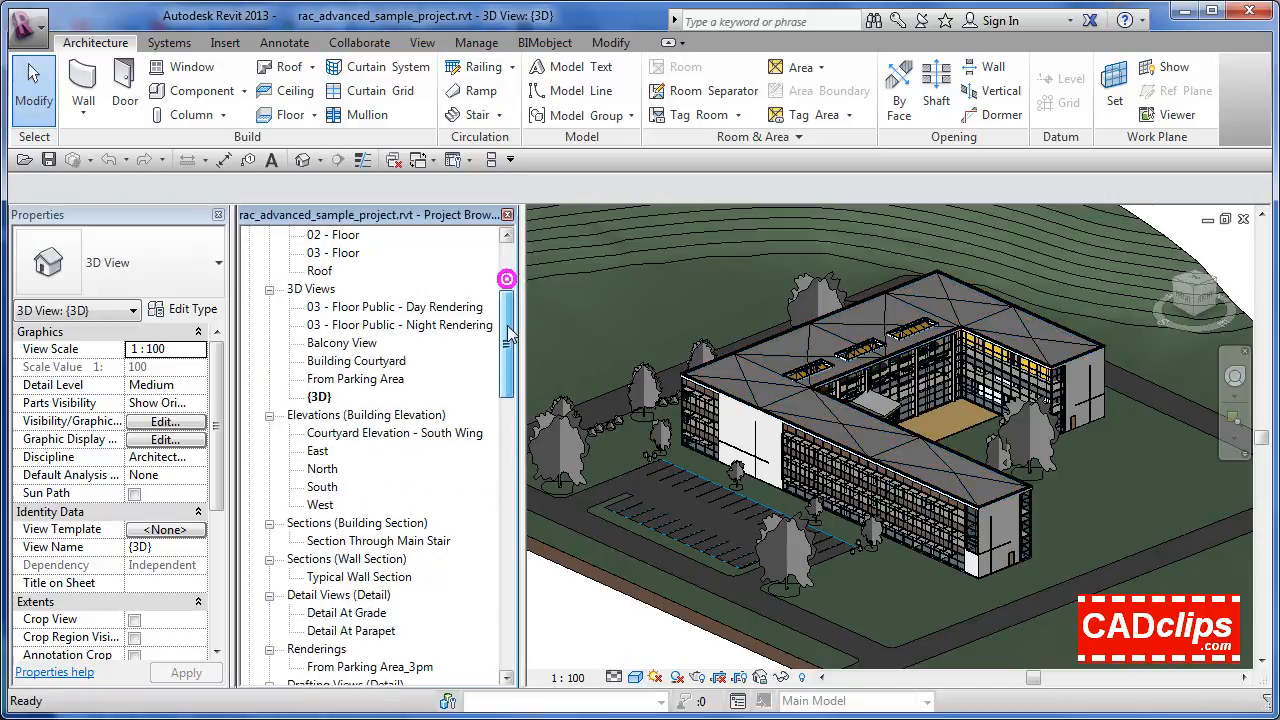
double_click(322, 468)
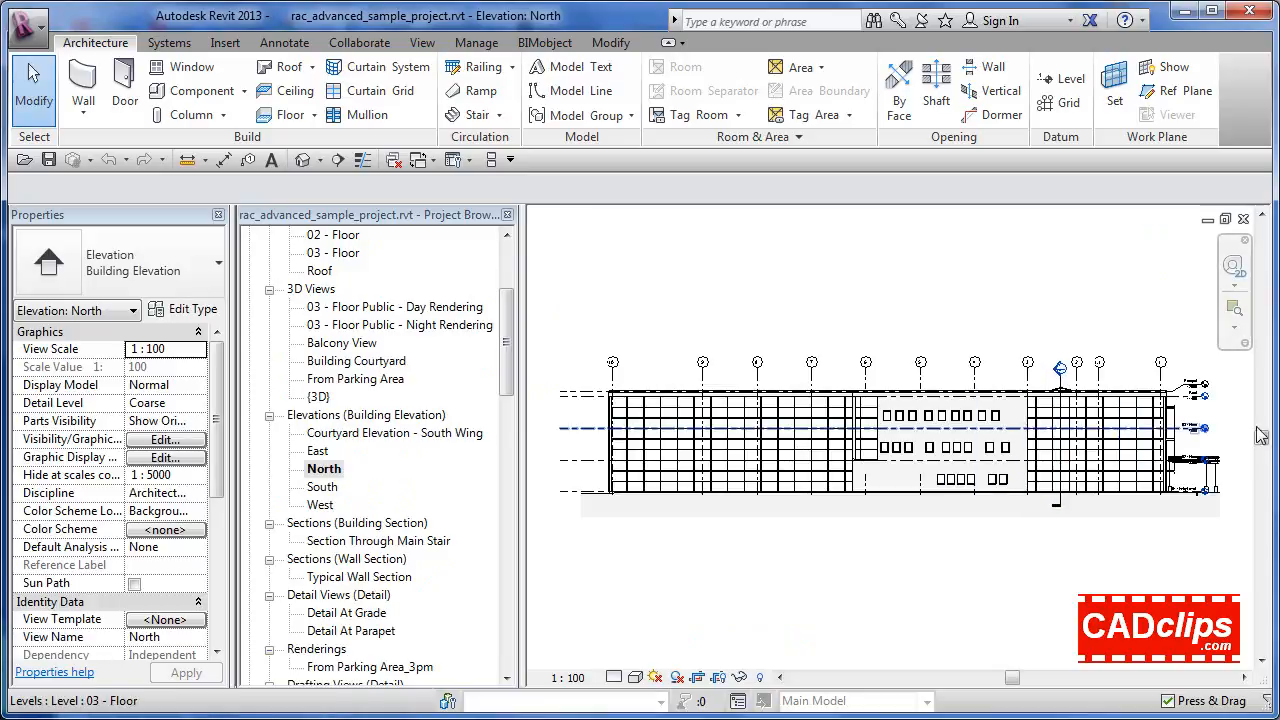
scroll(1204, 433, "up", 5)
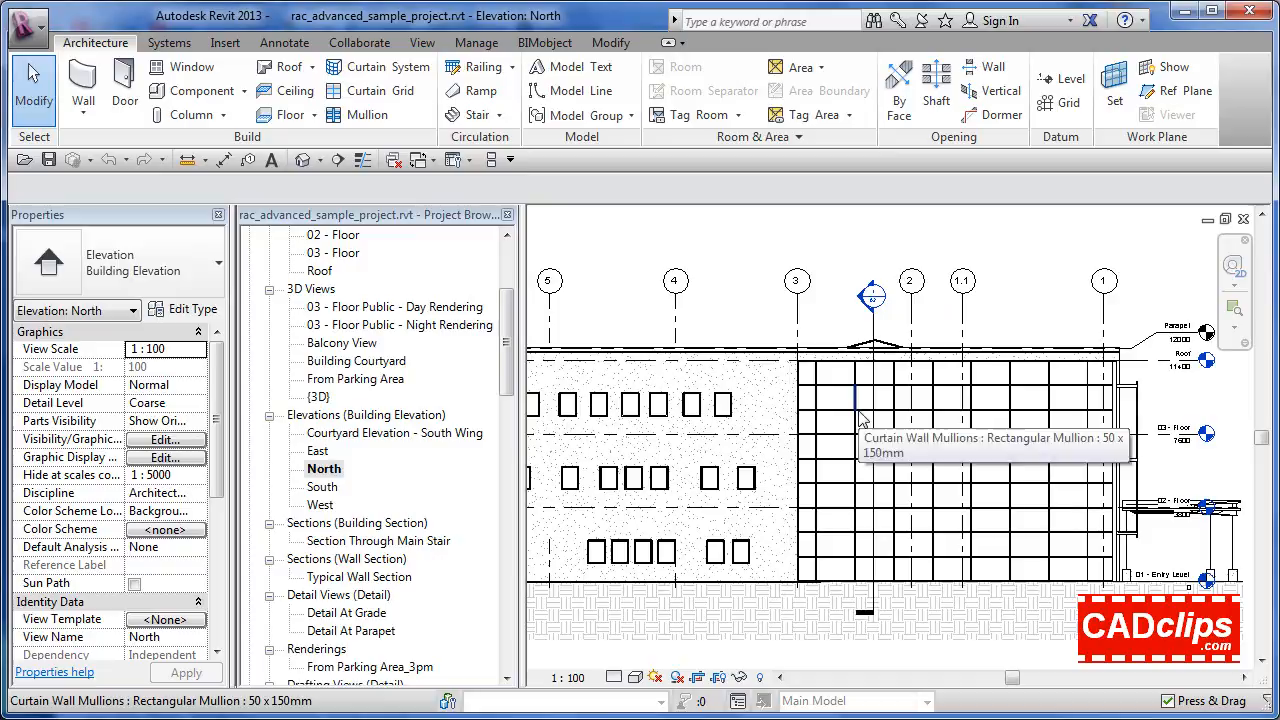
scroll(792, 412, "down", 2)
middle_click_drag(797, 420, 1012, 433)
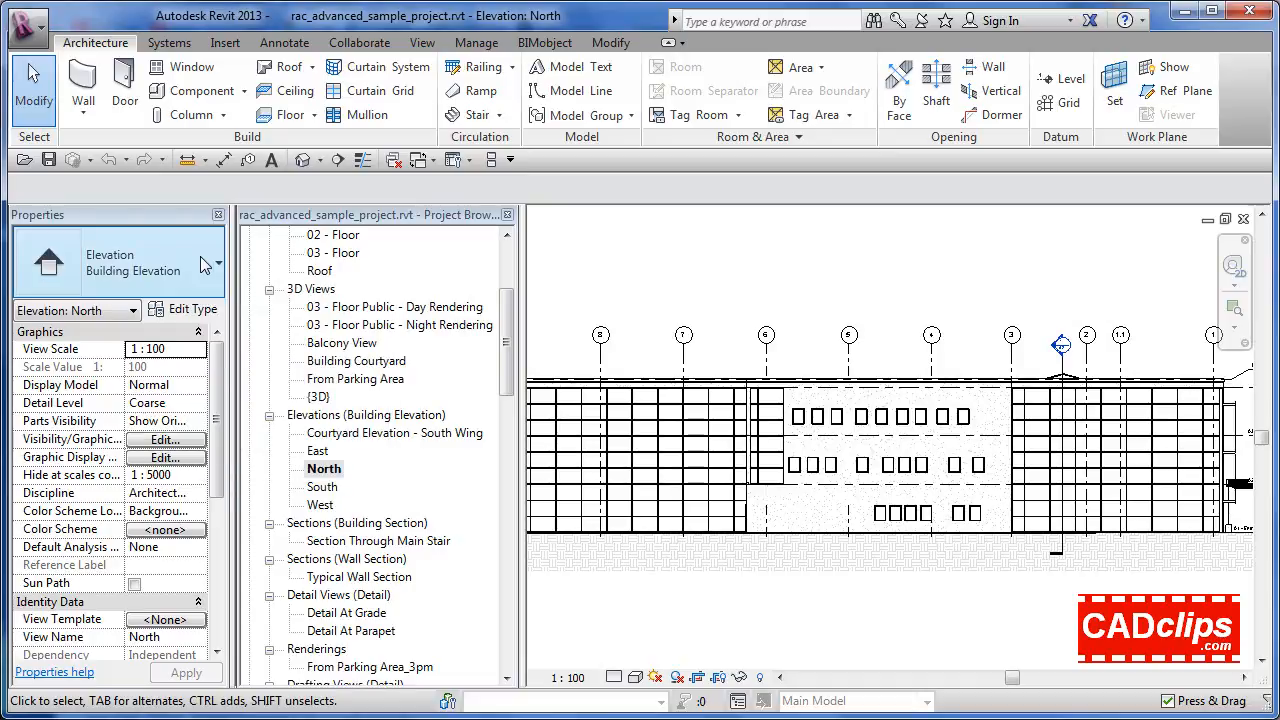
Step: Duplicate the Building Elevation type of the North elevation as a new type named Elevation Pres
left_click(208, 314)
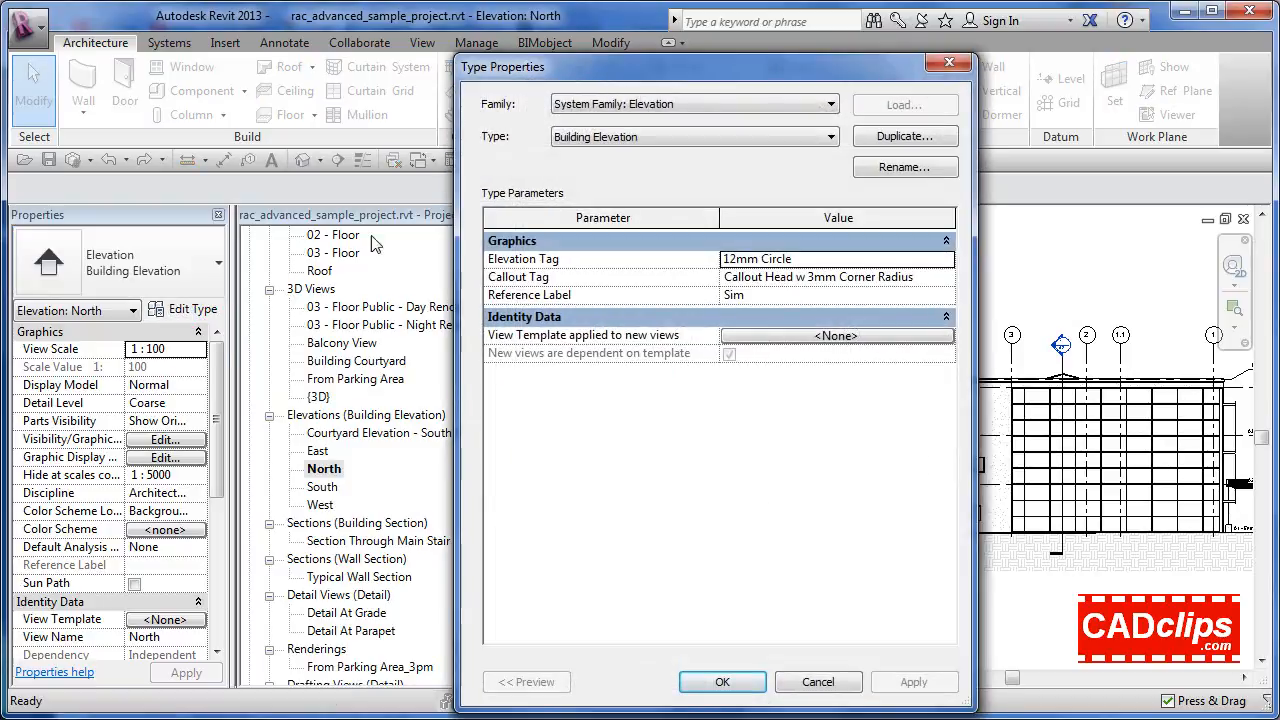
left_click(896, 137)
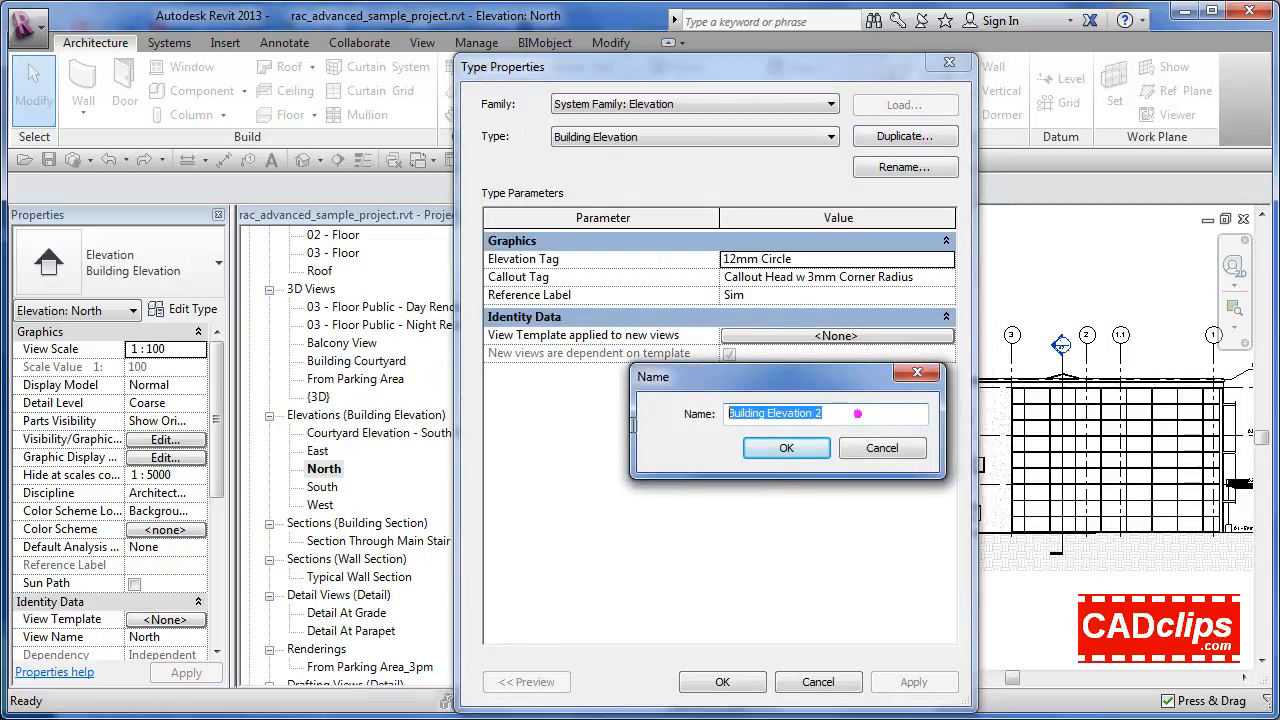
type("E")
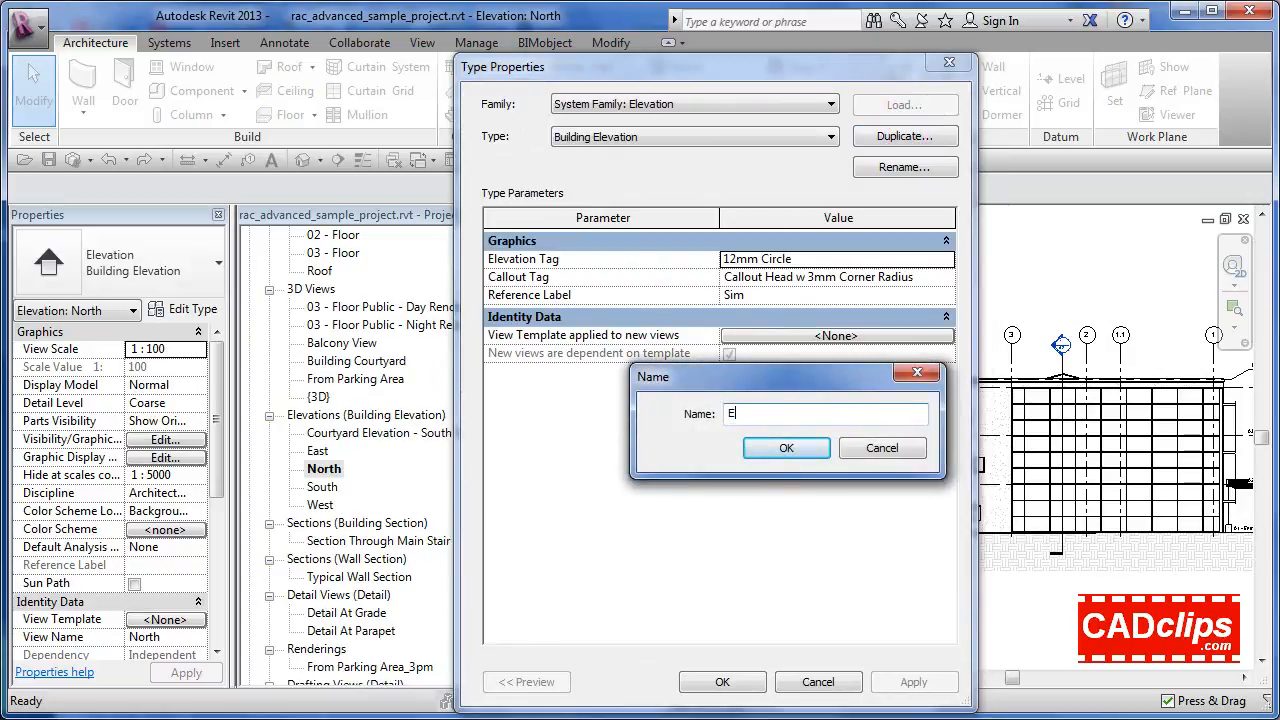
type("levation Pres")
left_click(789, 450)
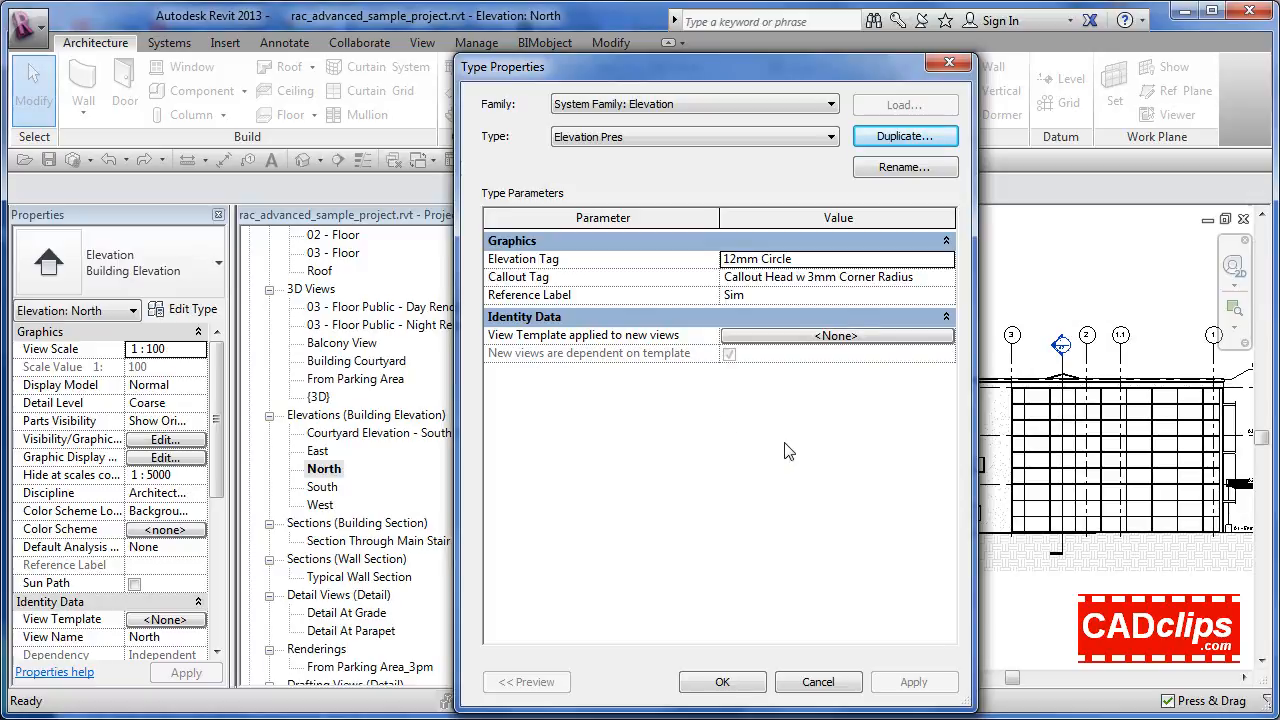
Step: For new views of this elevation type, duplicate the Architectural Elevation view template under the name Elevation Pres
left_click(841, 338)
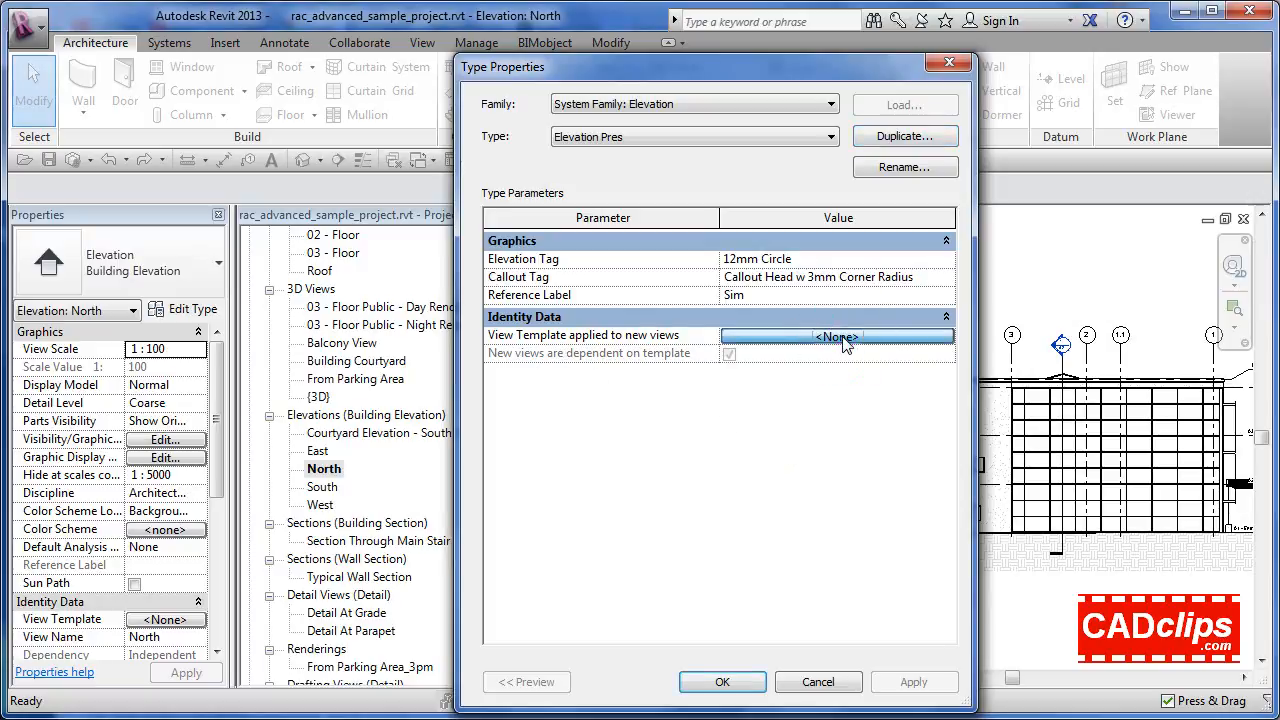
left_click(841, 338)
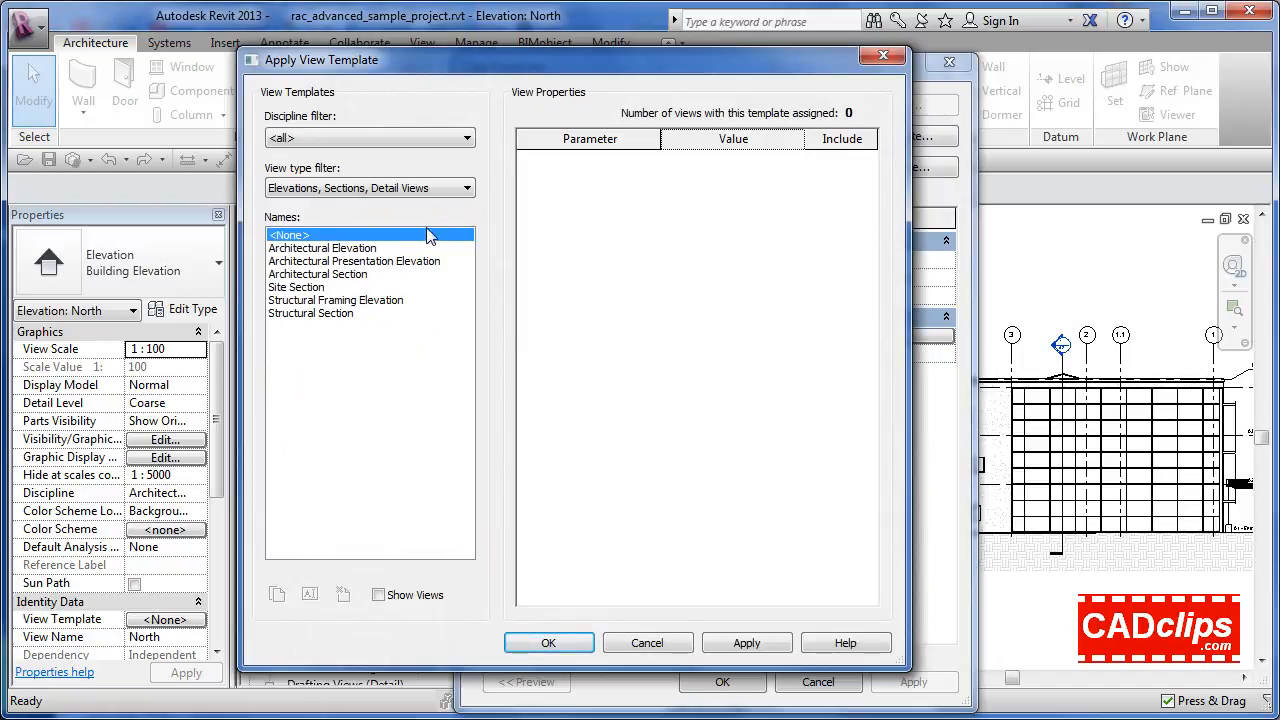
left_click(381, 250)
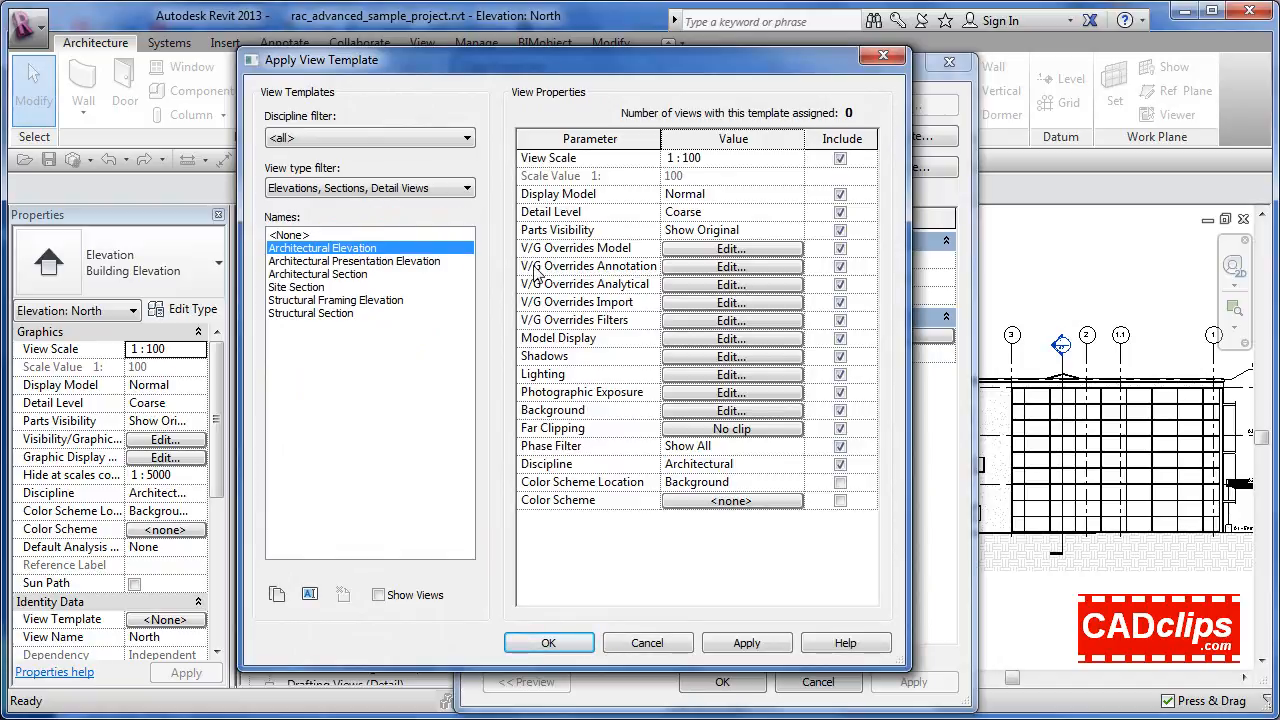
left_click(277, 594)
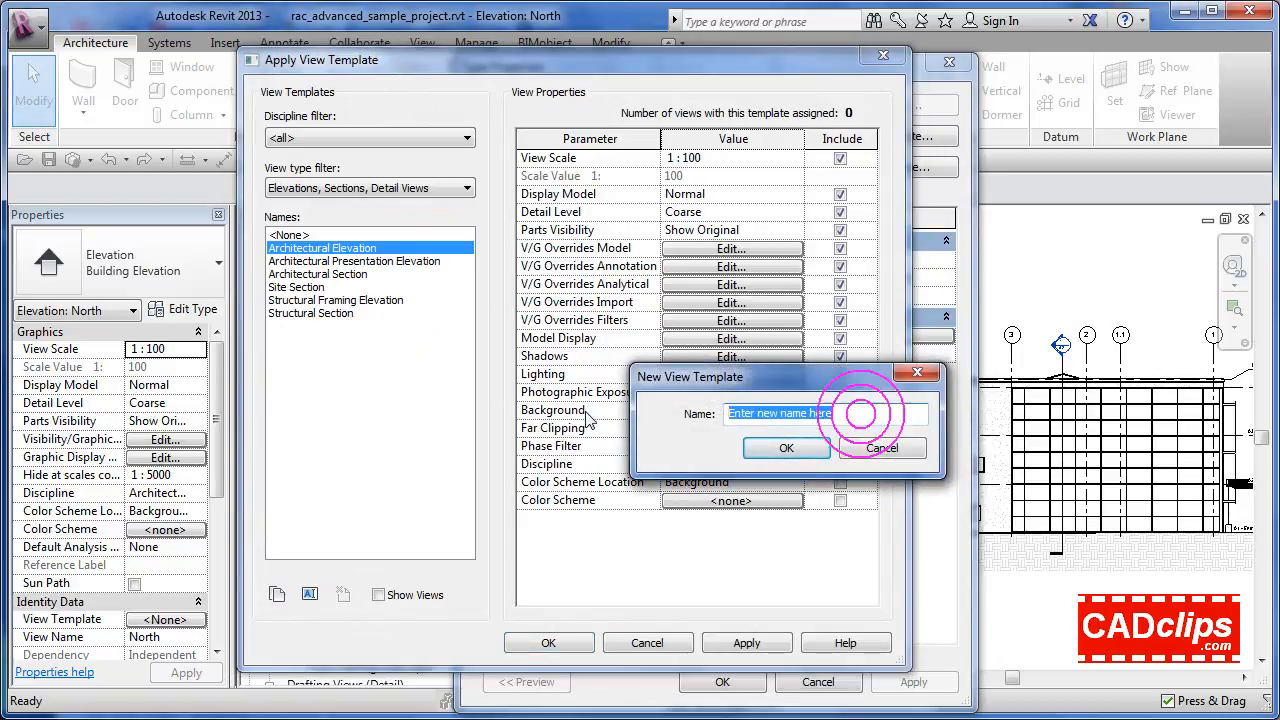
type("E")
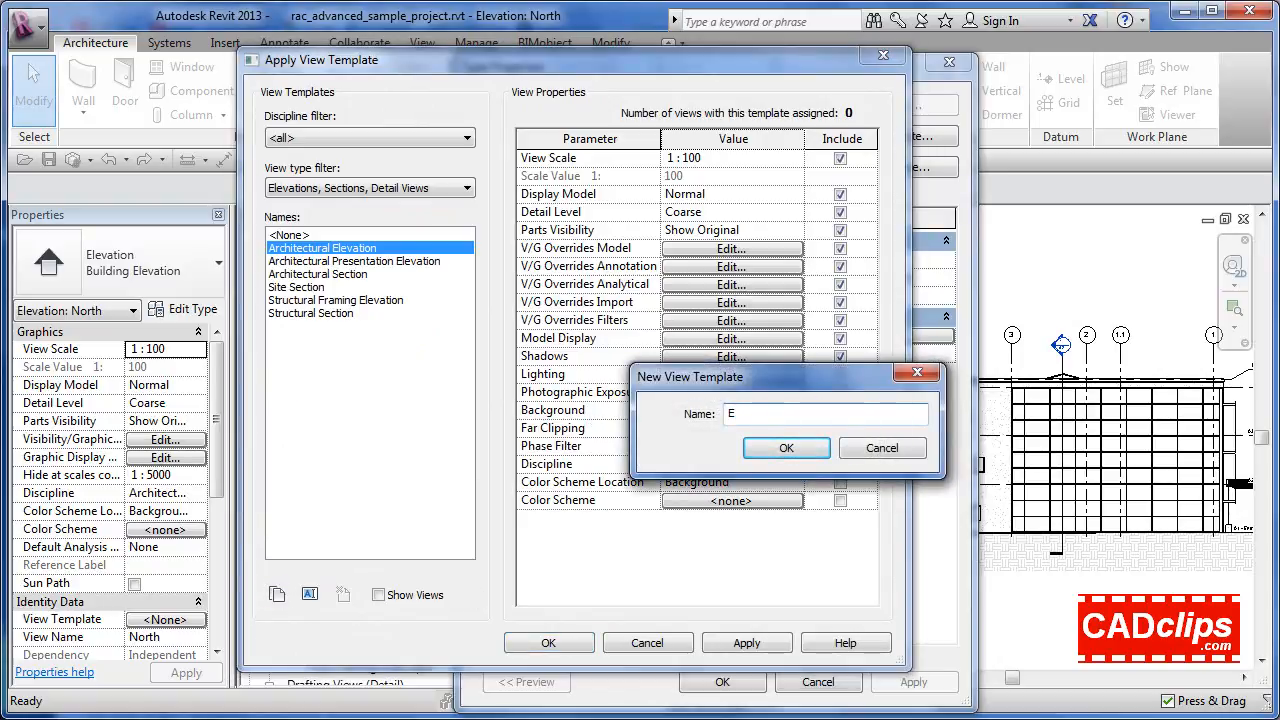
type("leve")
key("BackSpace")
key("BackSpace")
type("vation Pres")
left_click(794, 454)
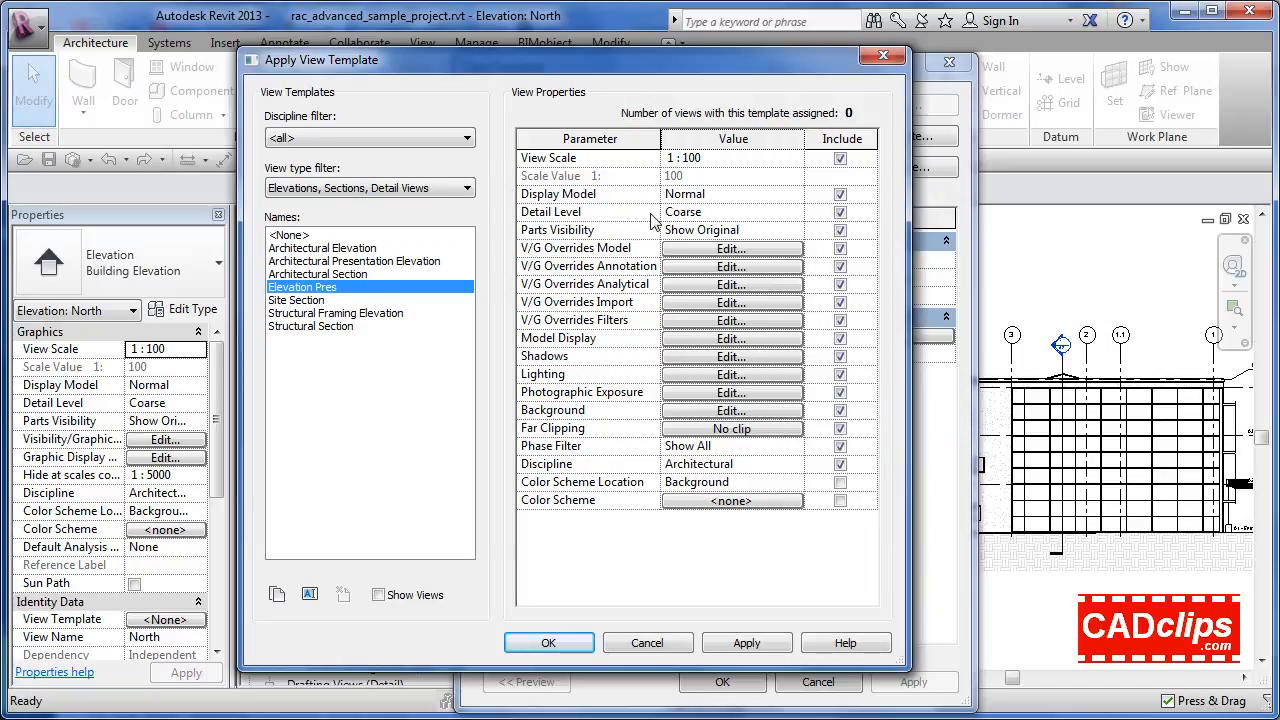
Step: Hide the Grids, Levels and Sections annotation categories in the Elevation Pres view template
left_click(712, 268)
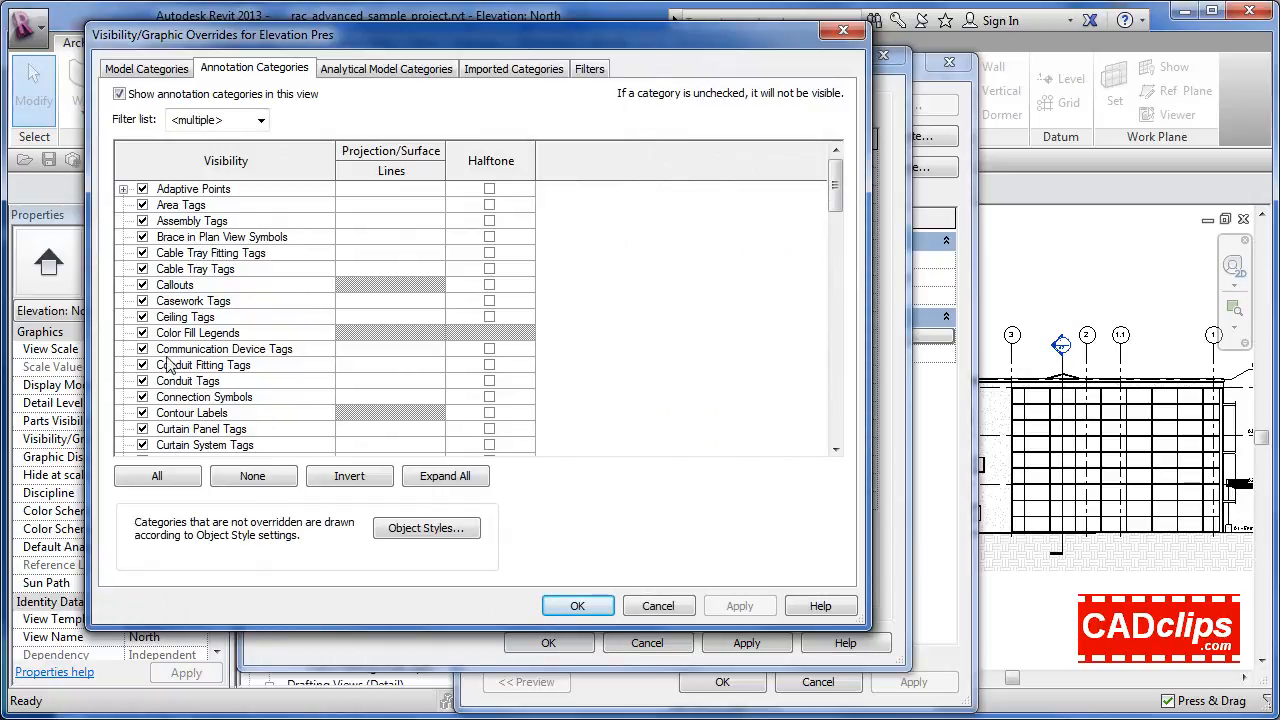
scroll(176, 438, "down", 4)
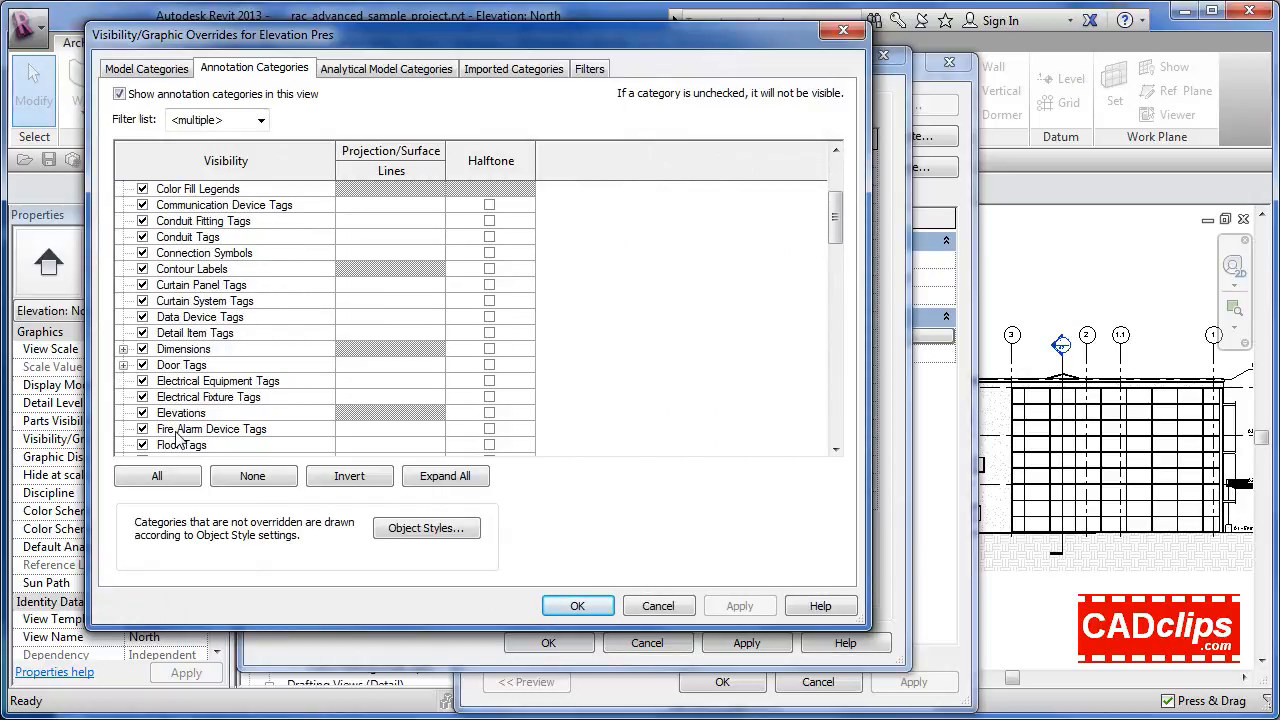
scroll(177, 366, "down", 3)
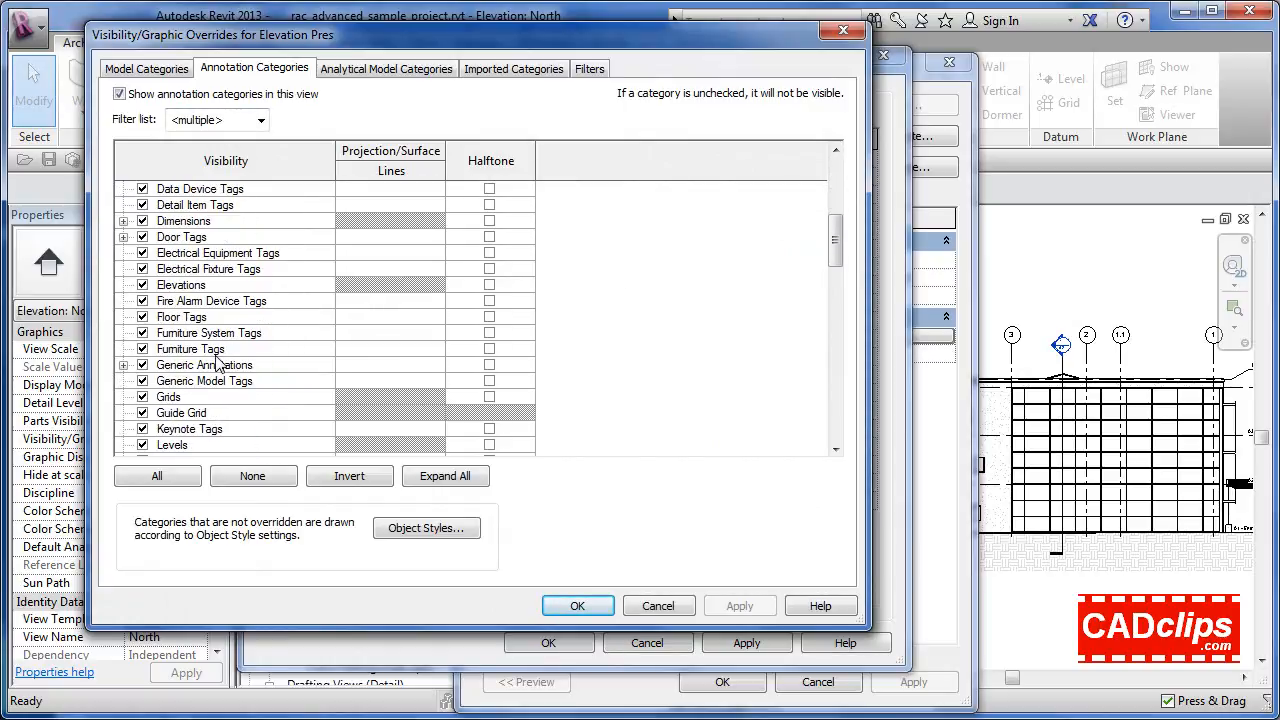
left_click(142, 333)
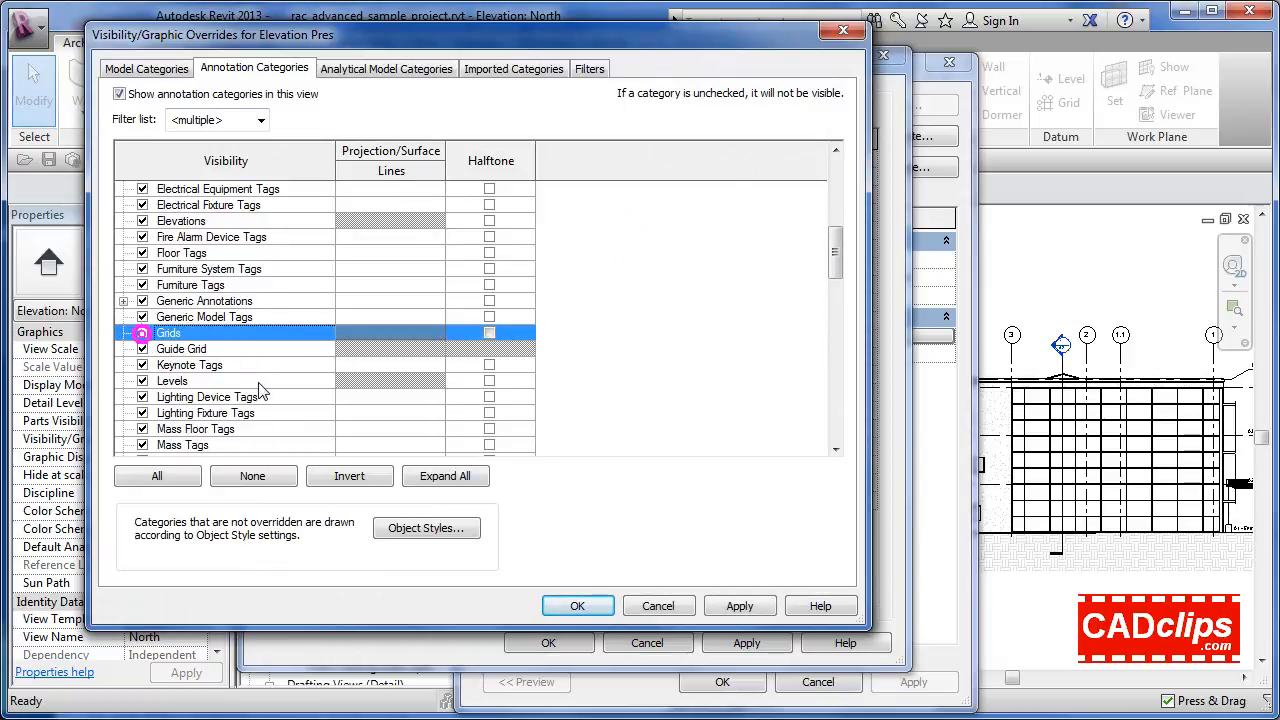
scroll(258, 390, "down", 1)
left_click(142, 365)
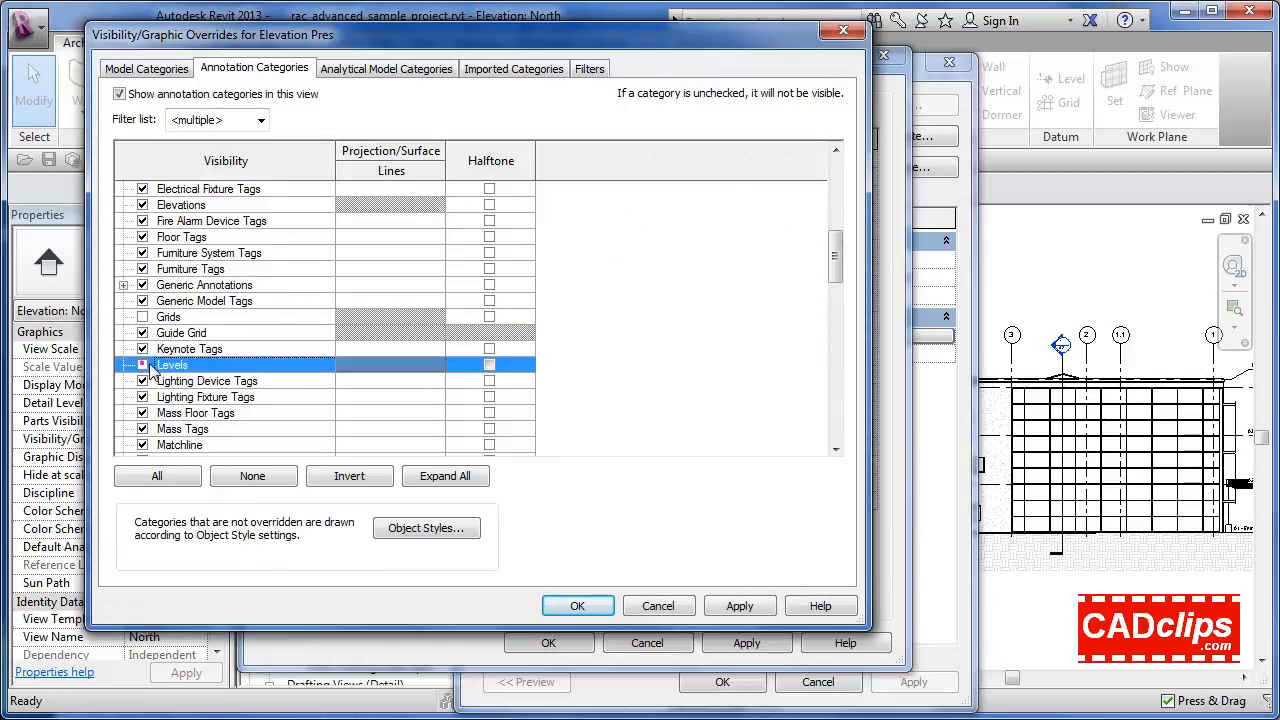
scroll(176, 369, "down", 4)
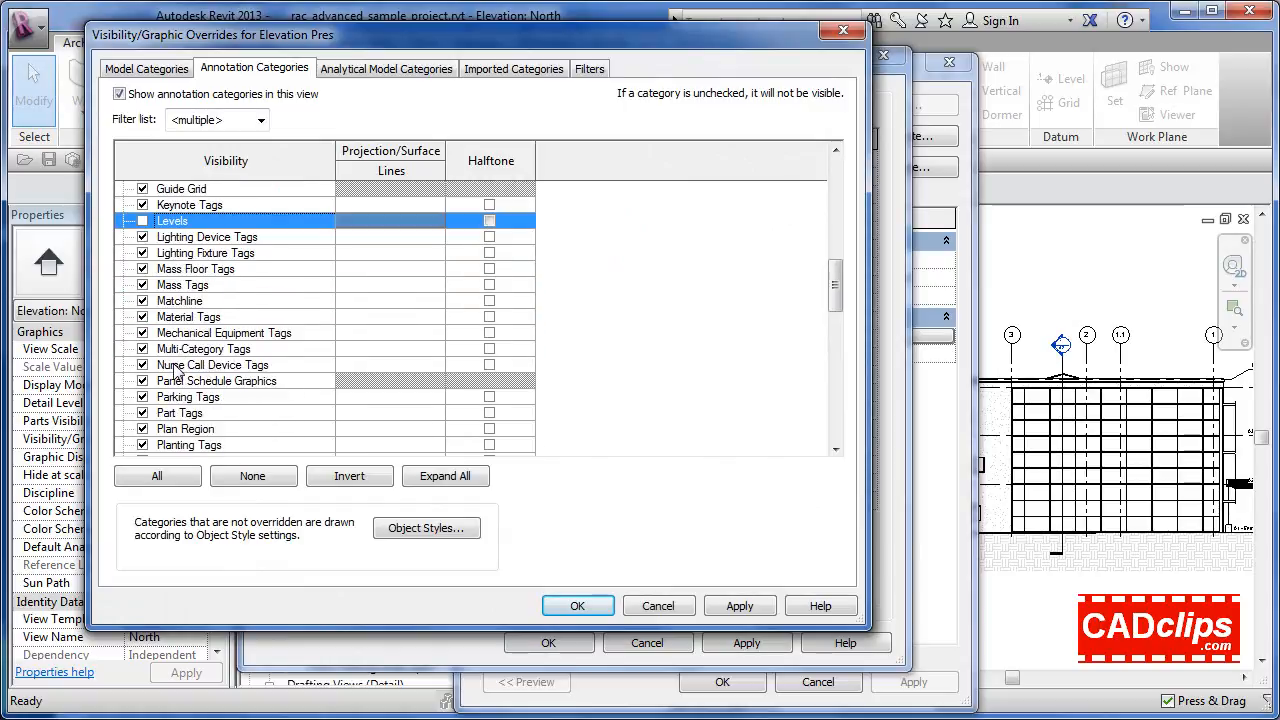
scroll(176, 369, "down", 6)
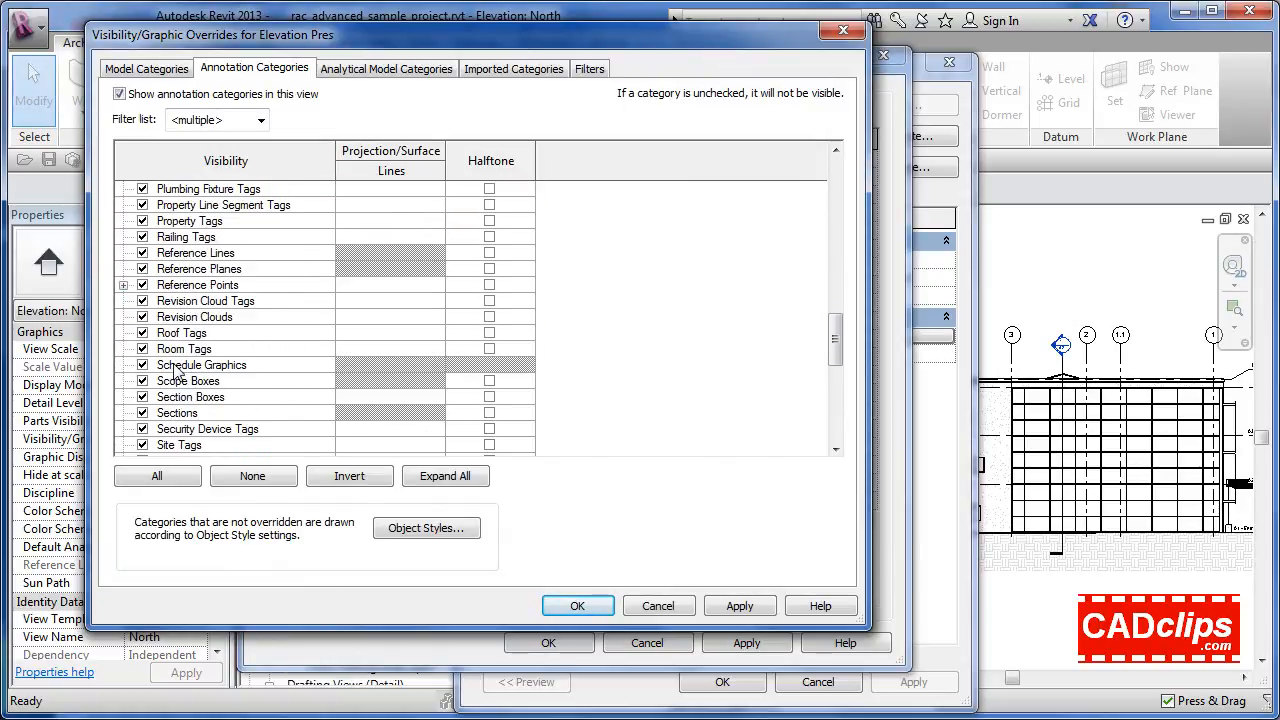
left_click(142, 365)
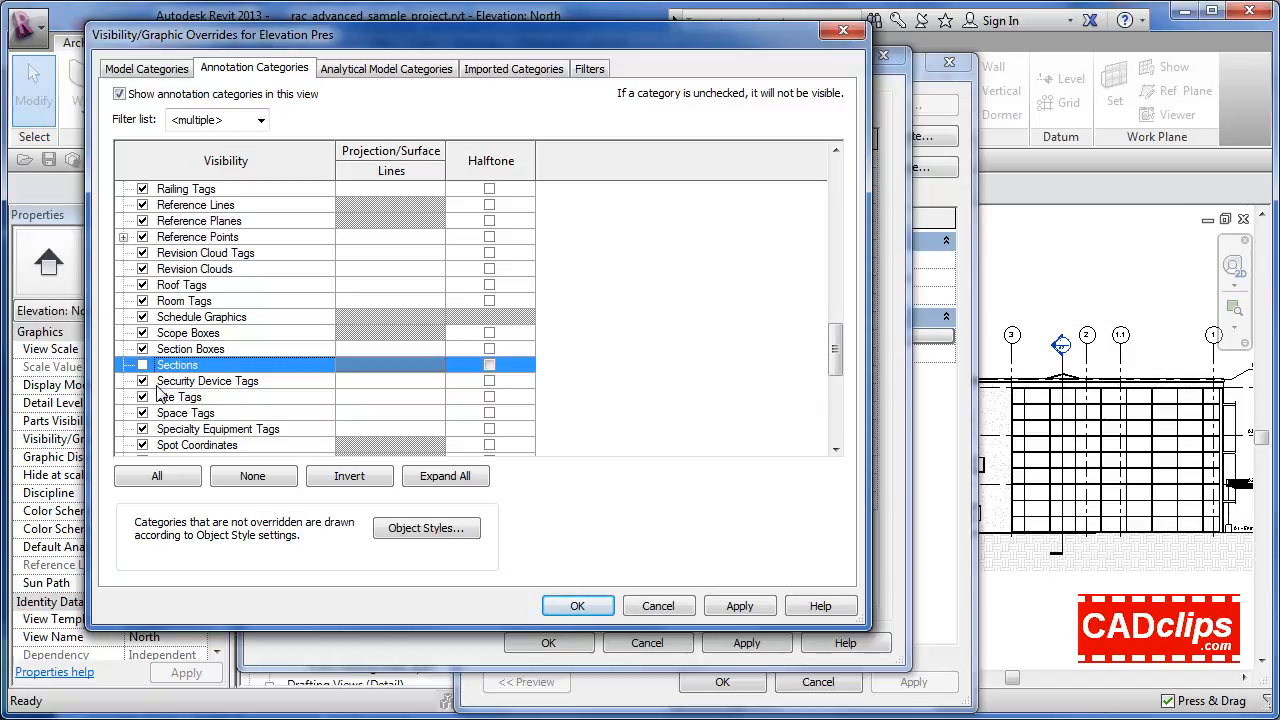
left_click(716, 606)
left_click(574, 606)
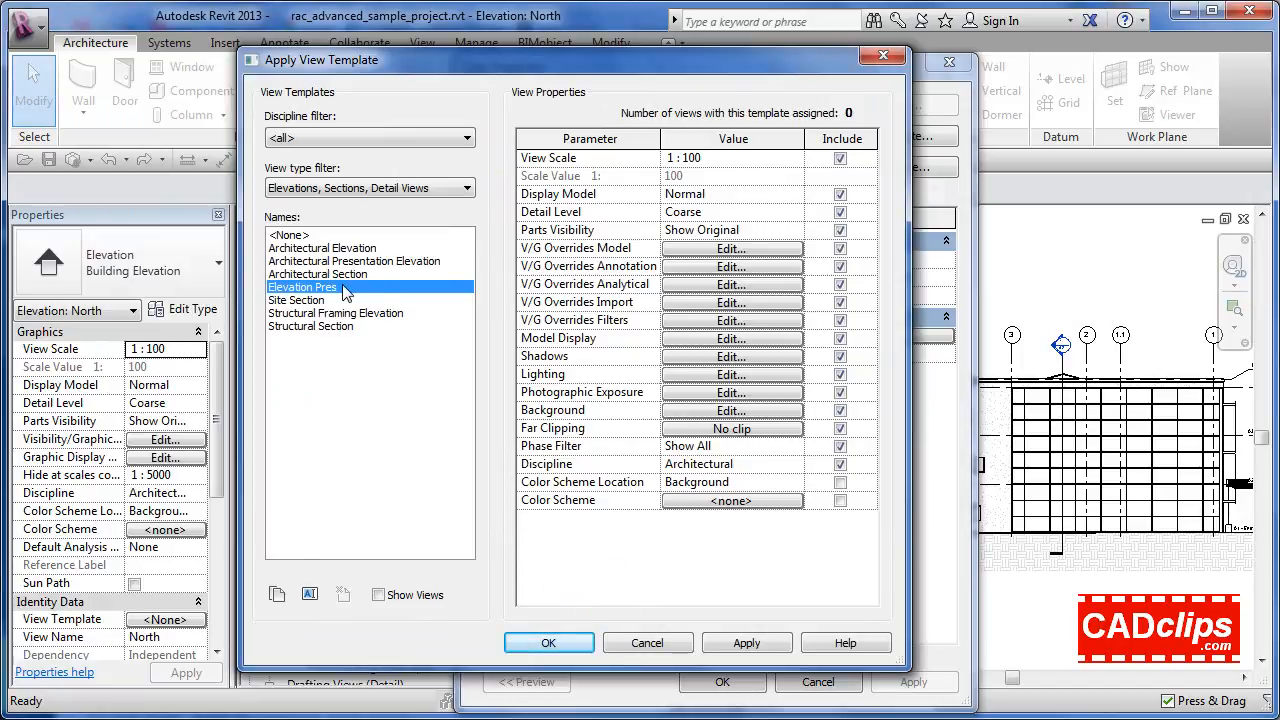
Step: Assign the Elevation Pres template to new views of the Elevation Pres type, and set the North view's type back to Building Elevation
left_click(764, 643)
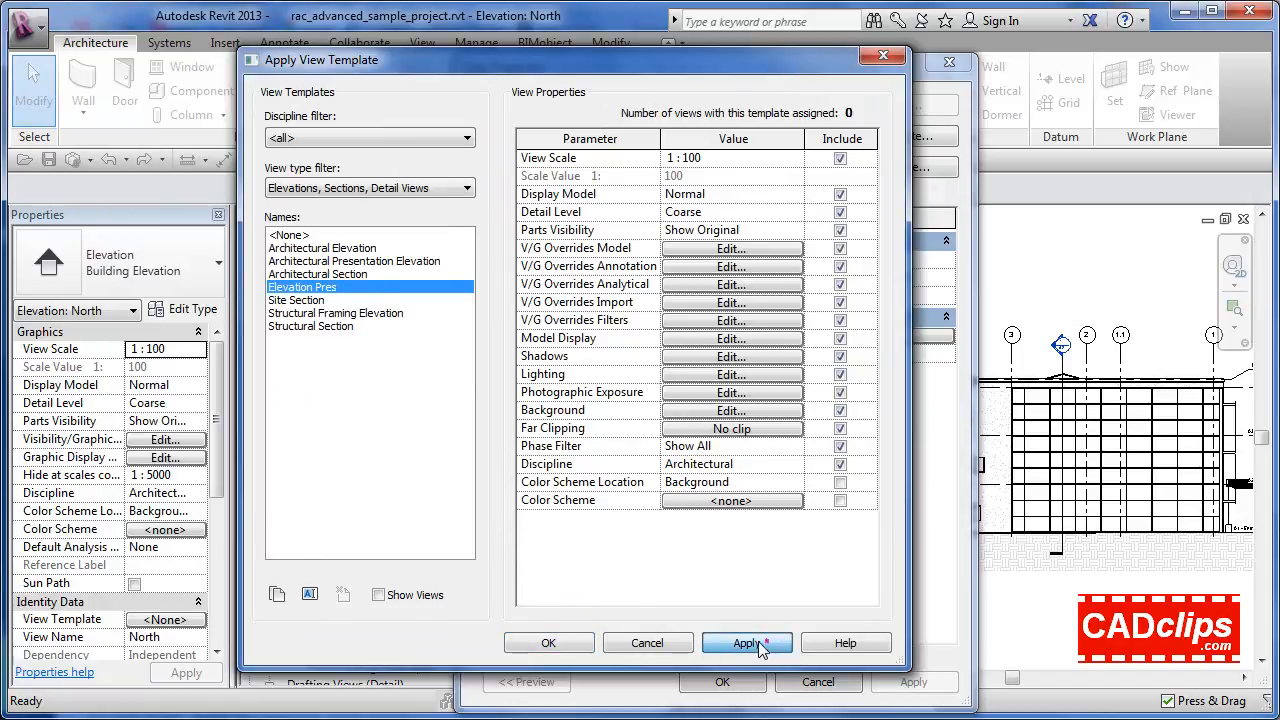
left_click(568, 648)
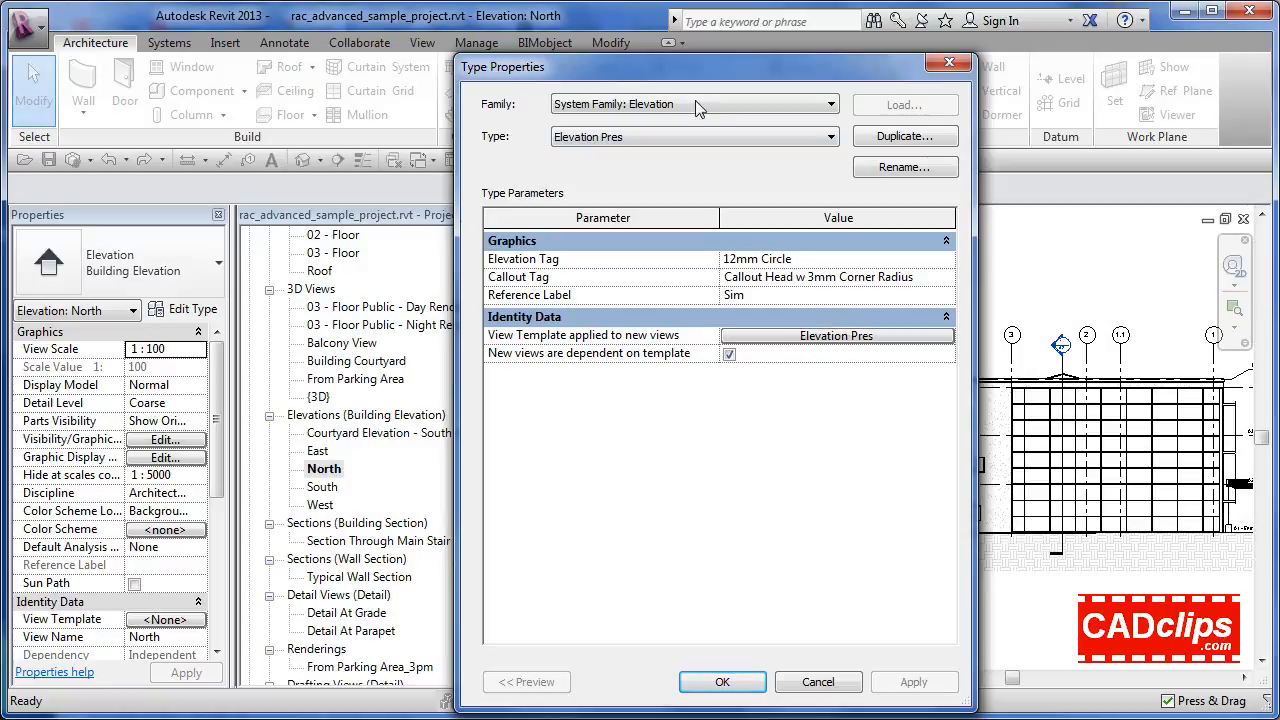
left_click(656, 139)
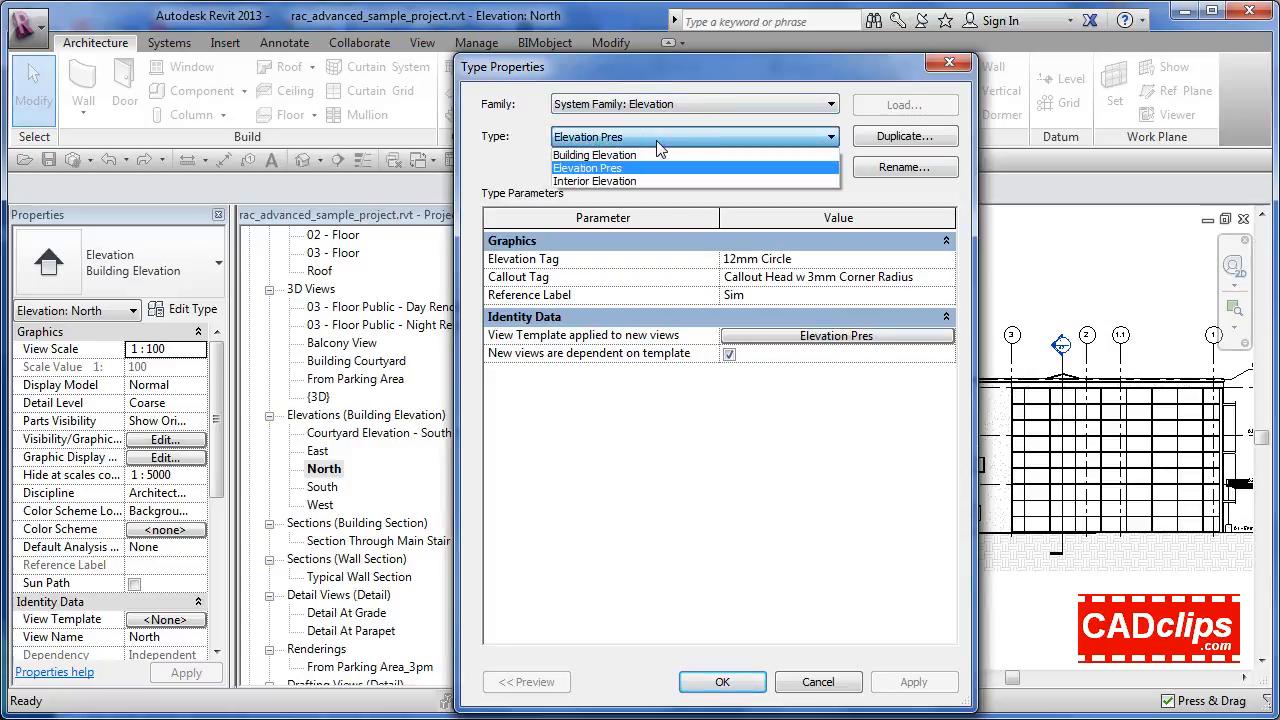
left_click(645, 155)
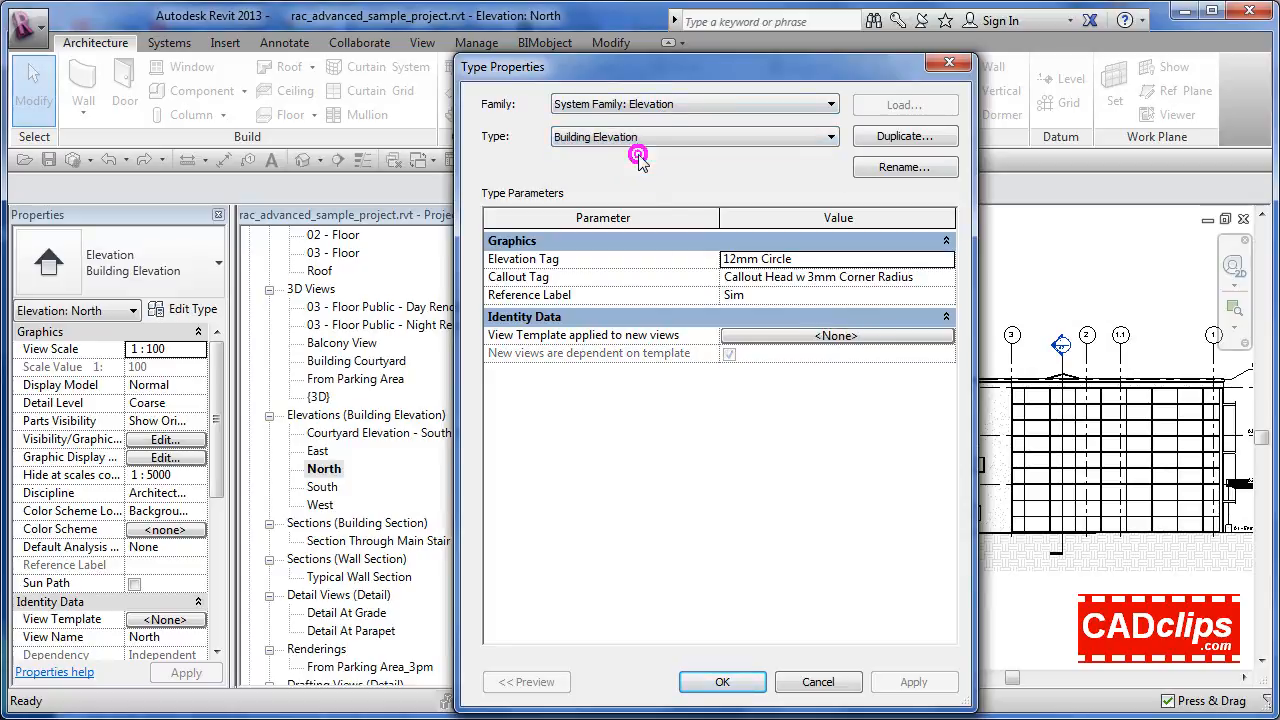
left_click(722, 681)
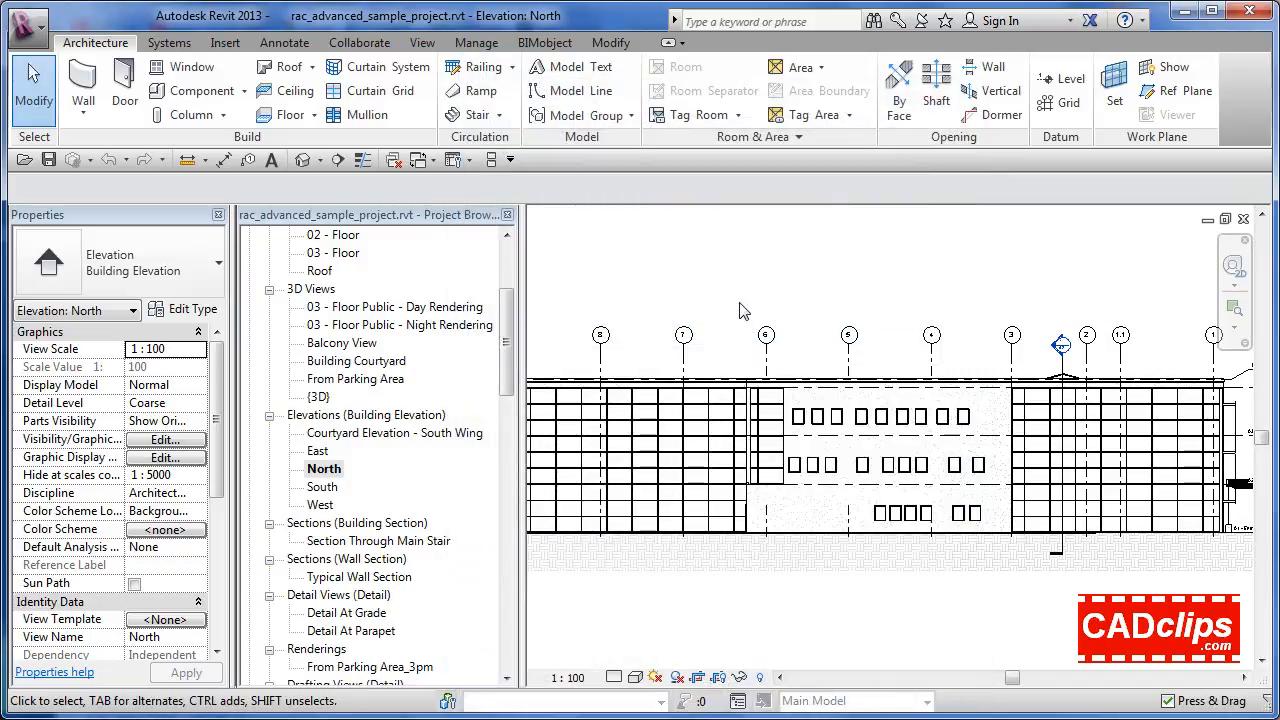
left_click_drag(511, 314, 511, 270)
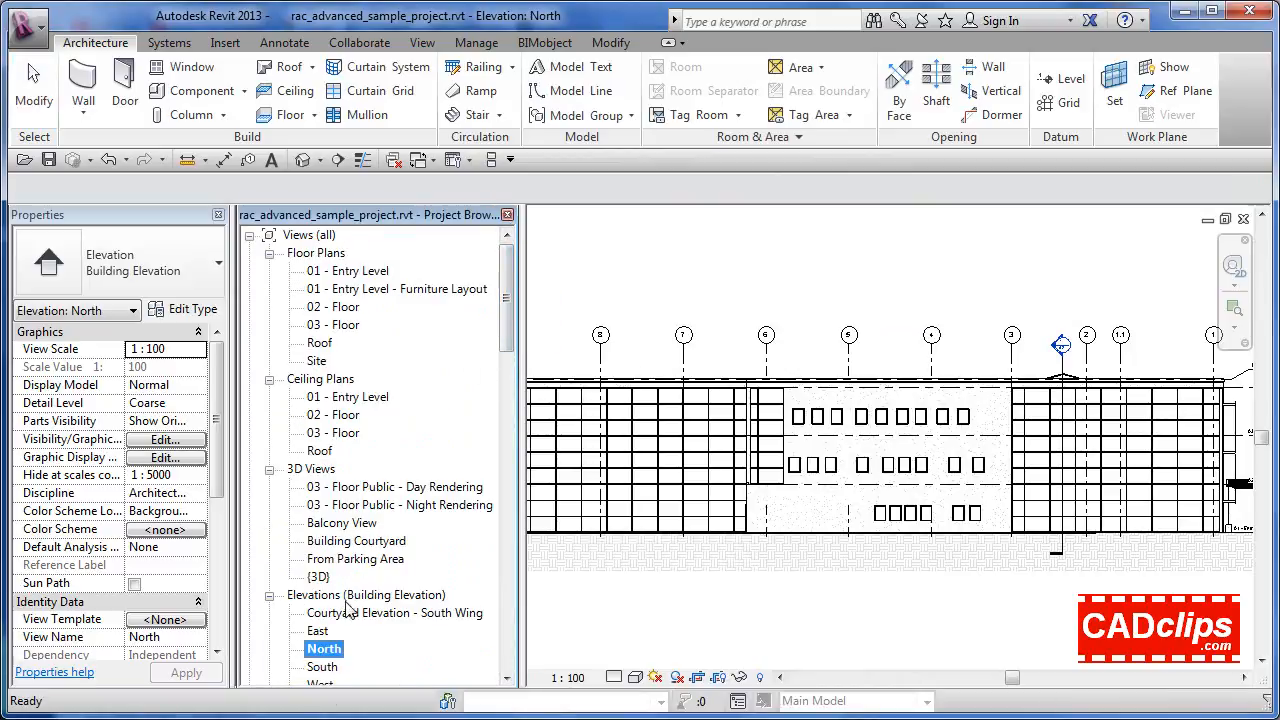
right_click(322, 650)
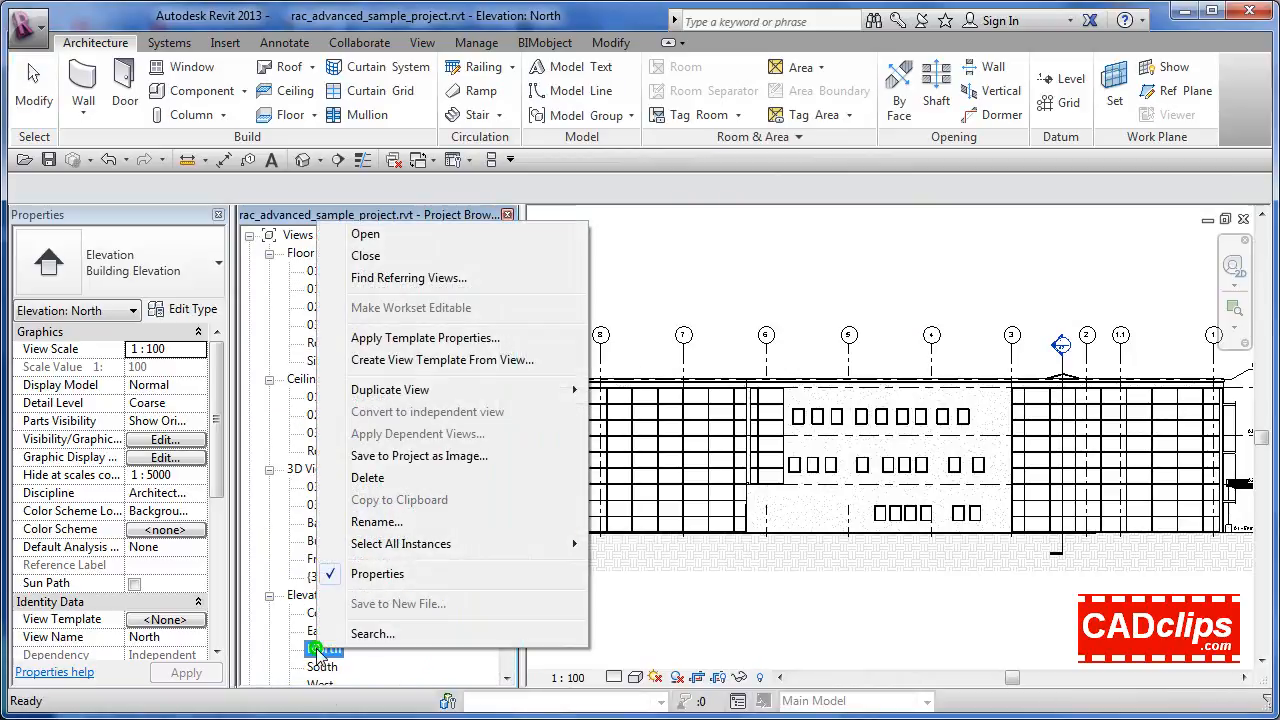
left_click(424, 389)
left_click(667, 391)
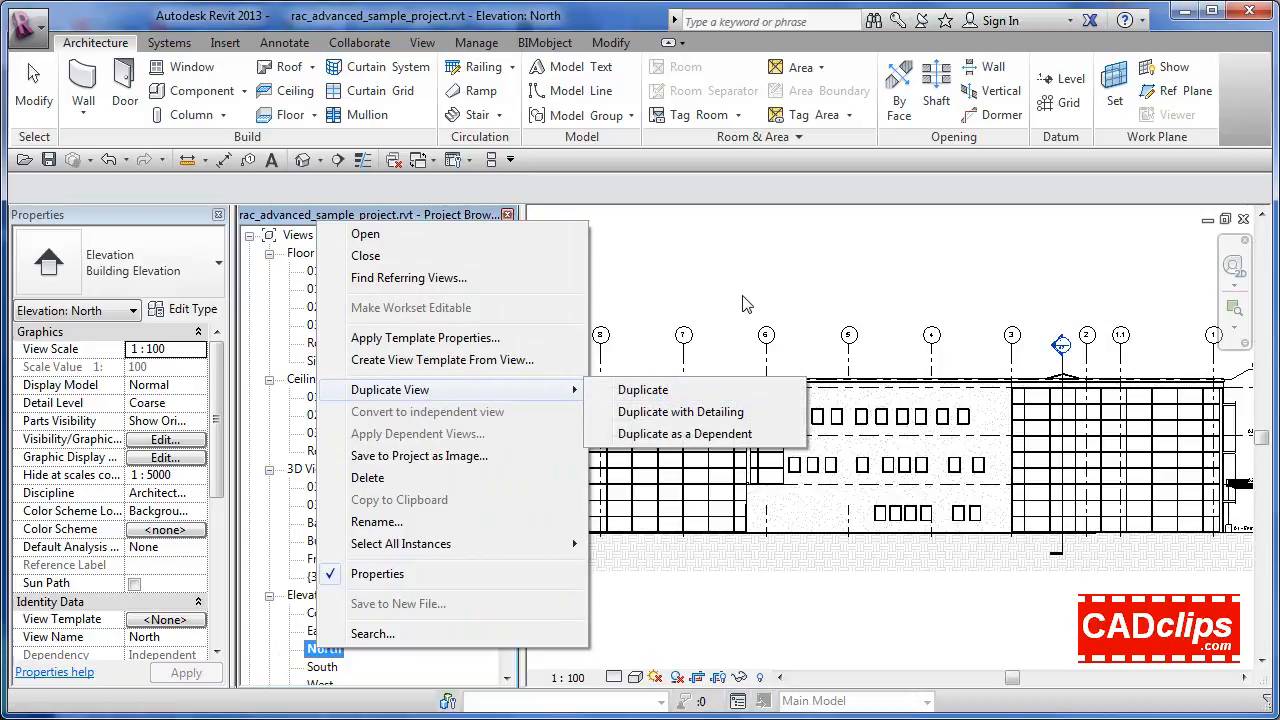
left_click(761, 195)
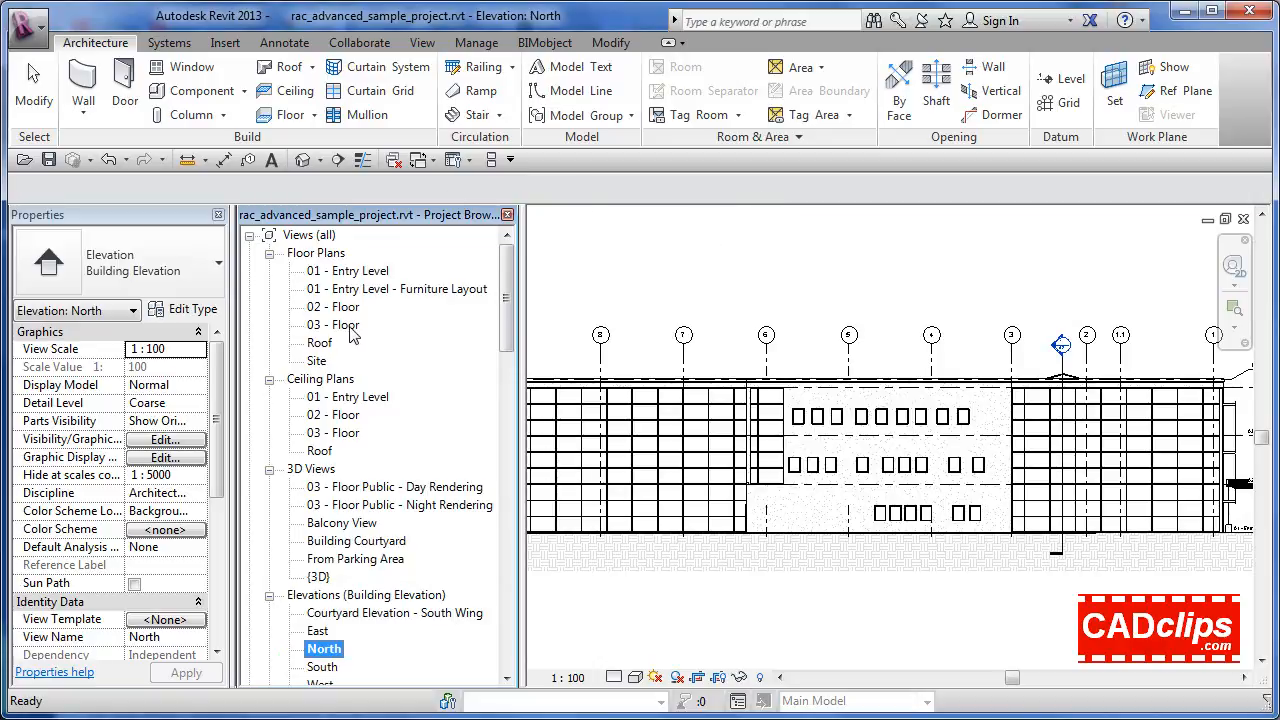
Step: Open the Site floor plan
double_click(318, 361)
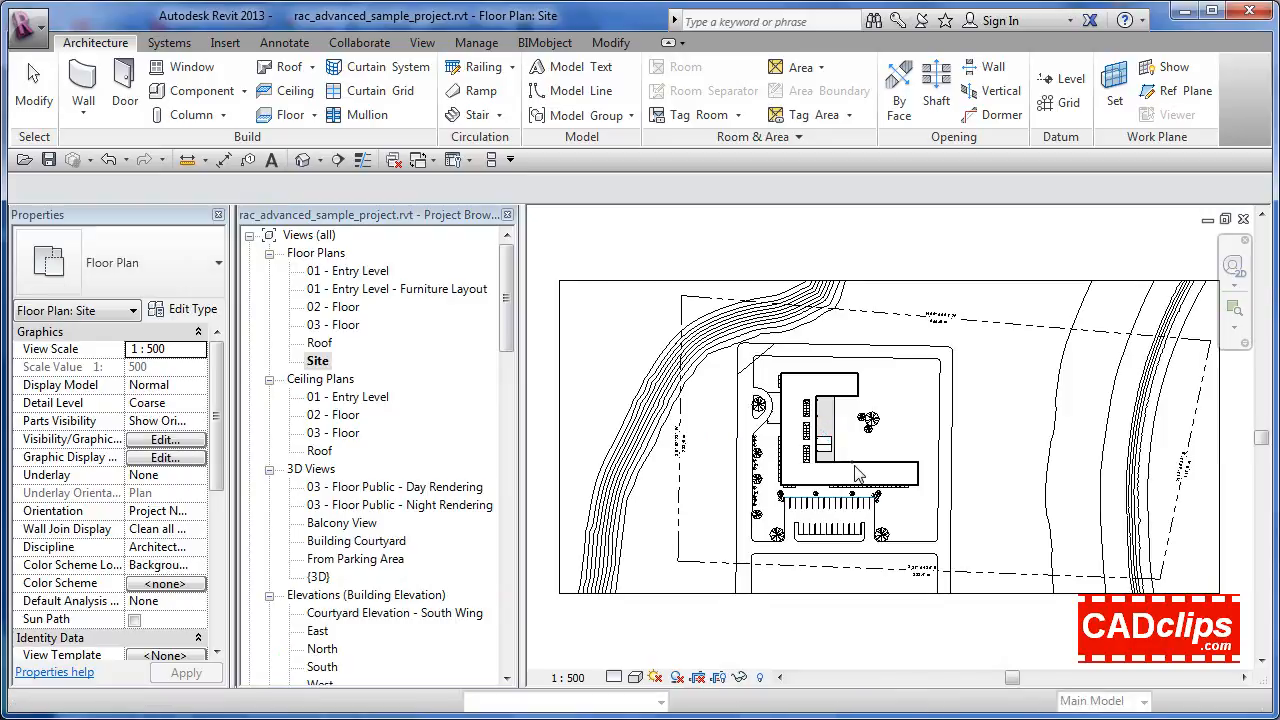
Step: Unhide the elevation marker category in the Site plan through Reveal Hidden Elements, and leave that mode
scroll(857, 474, "up", 3)
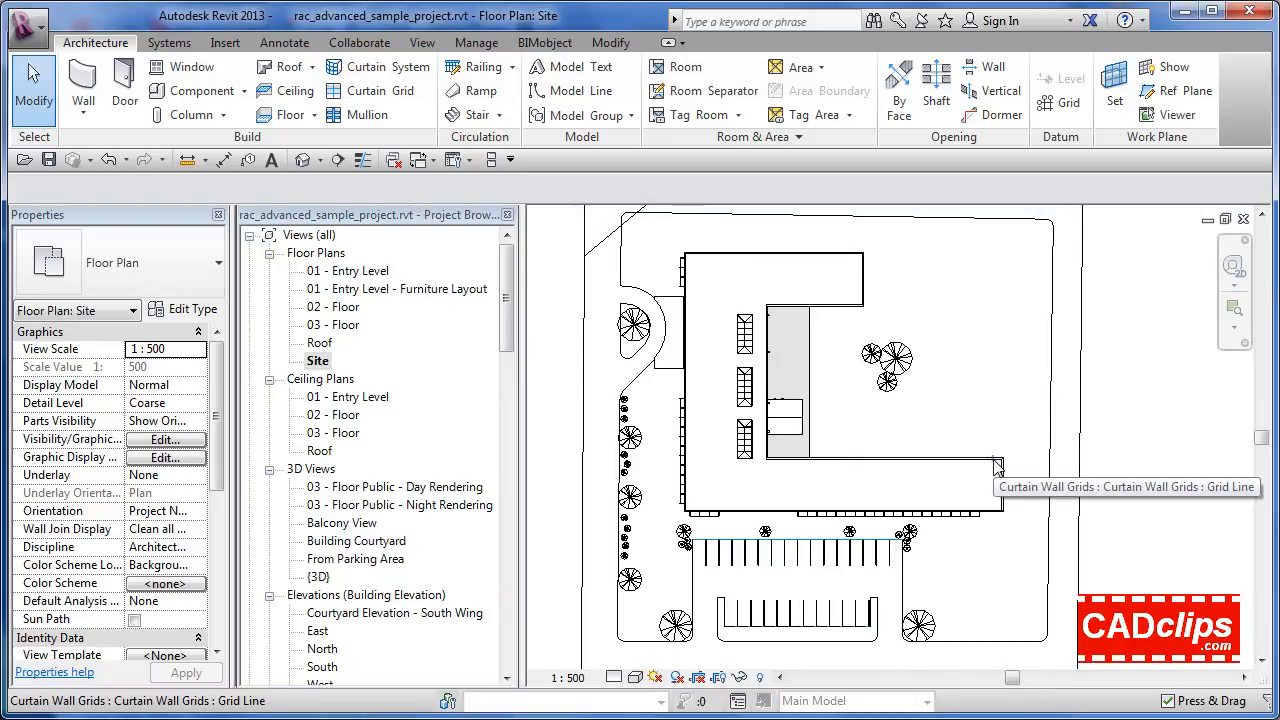
left_click(761, 679)
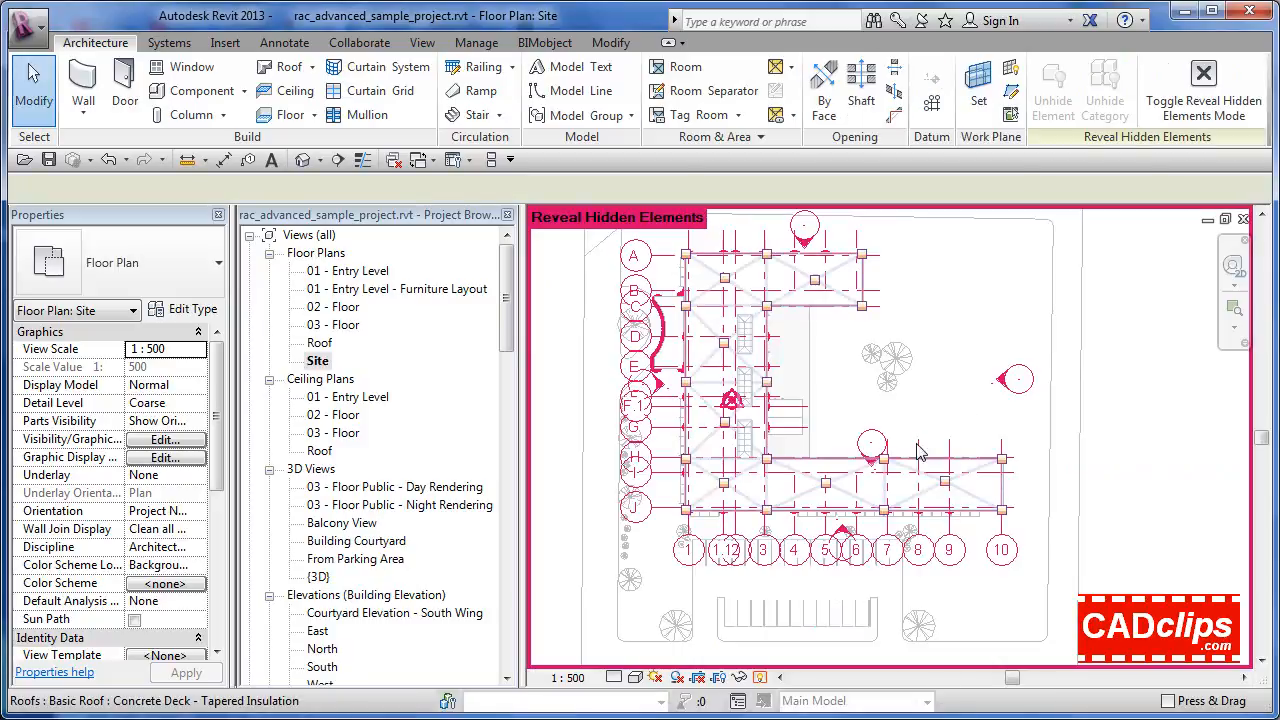
left_click(1008, 374)
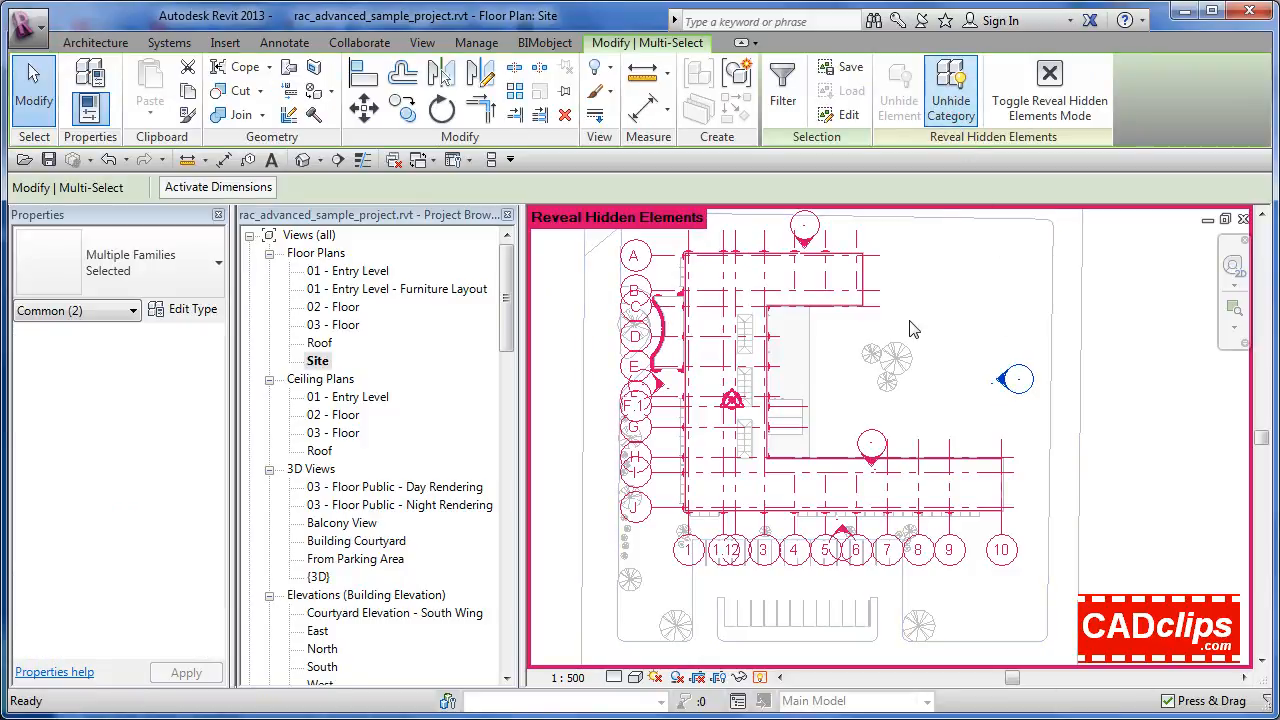
left_click(760, 678)
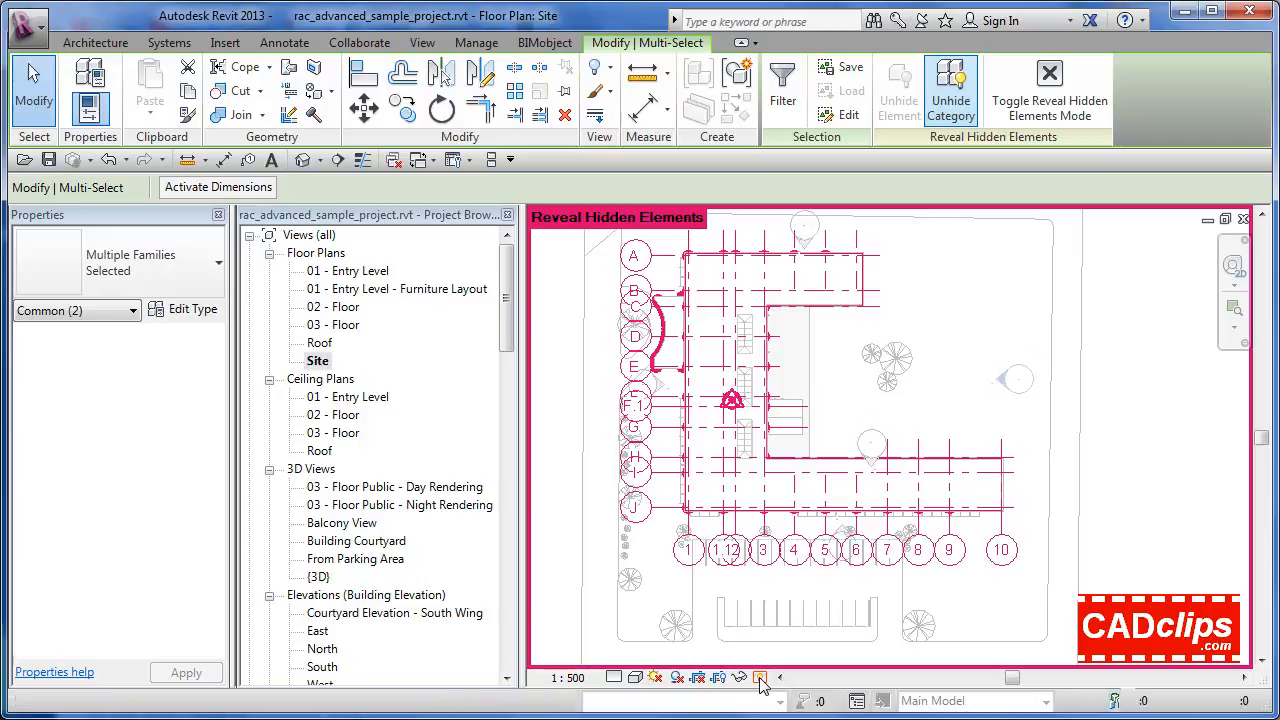
left_click(760, 679)
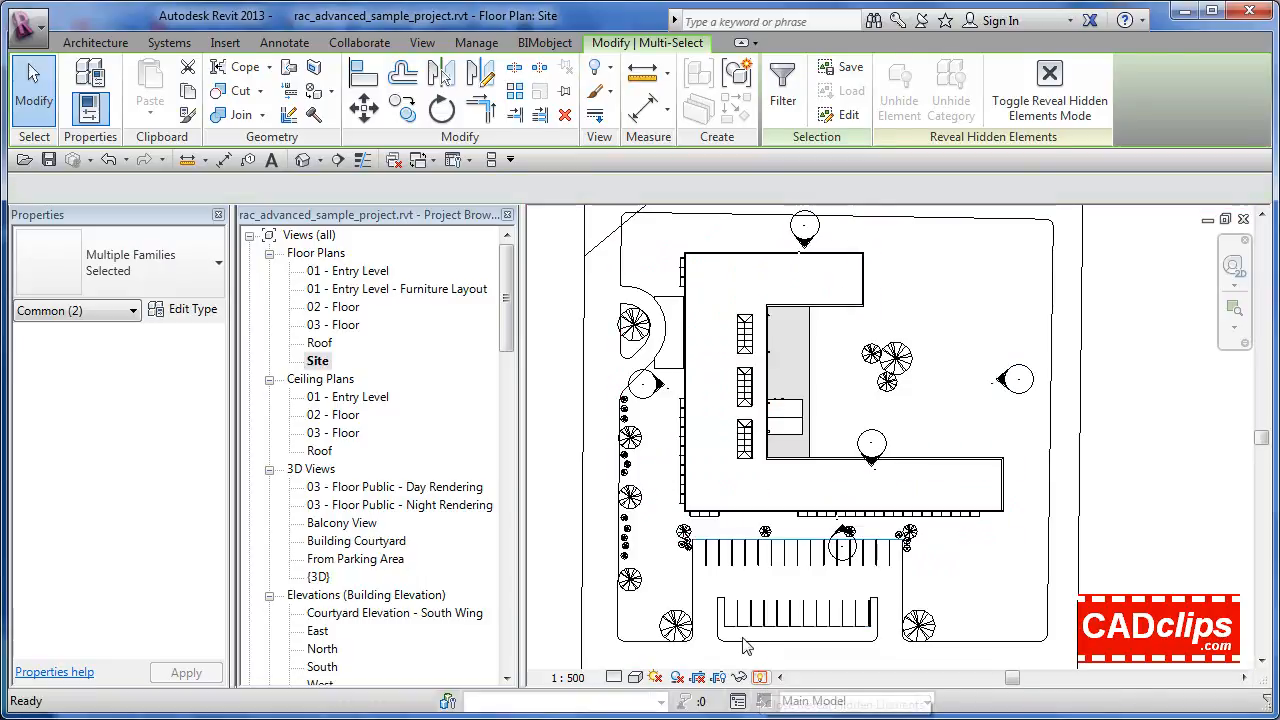
middle_click_drag(954, 537, 967, 465)
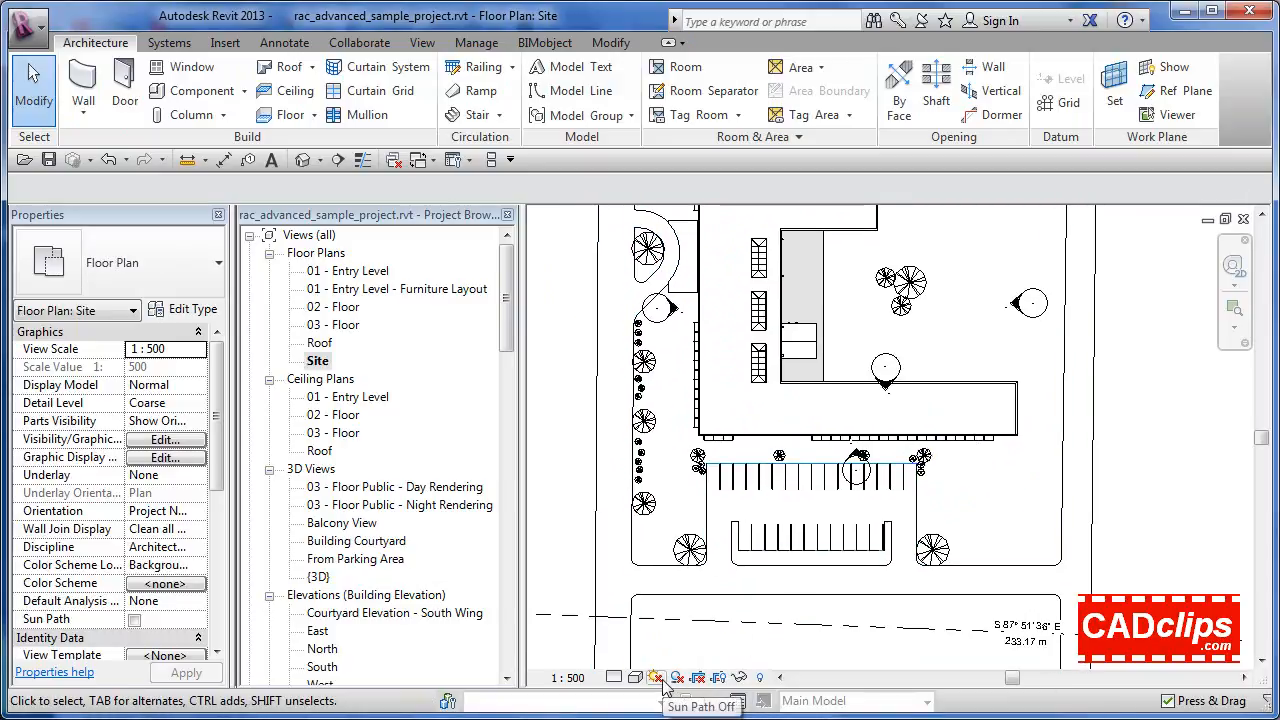
Step: In the Elevation Pres view template's model display options, set the silhouettes to Wide Lines
left_click(422, 44)
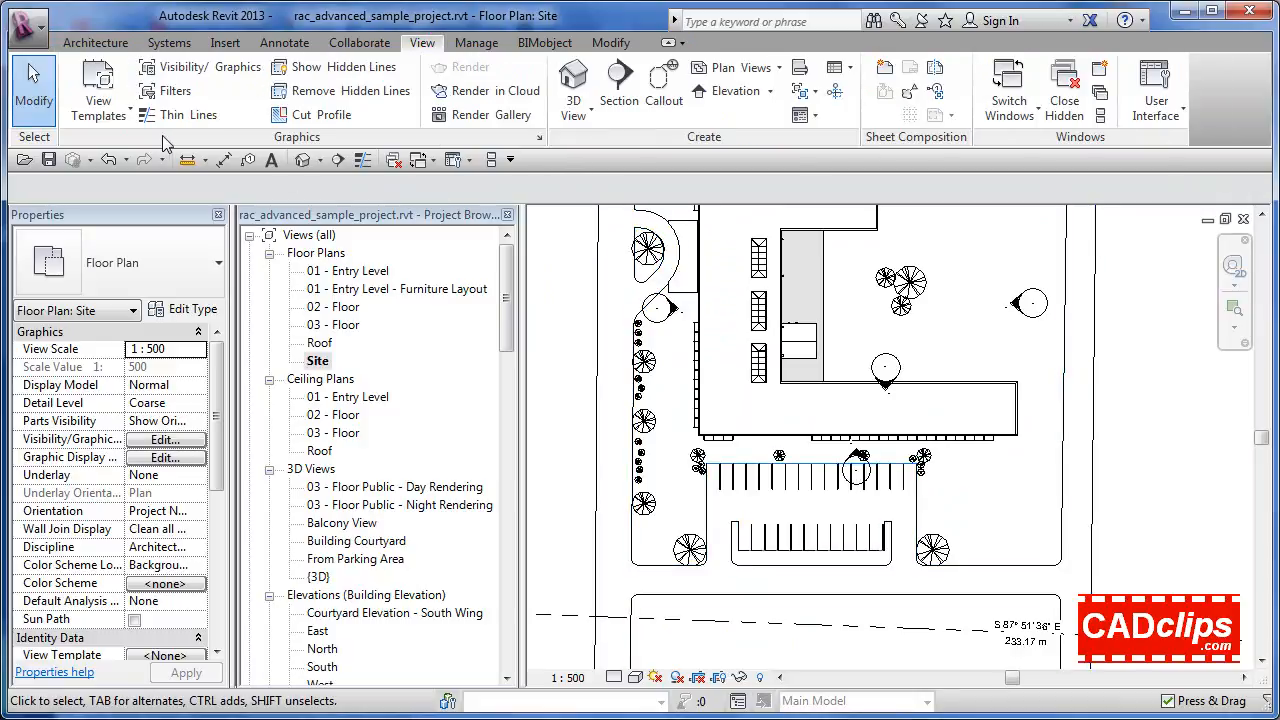
left_click(118, 108)
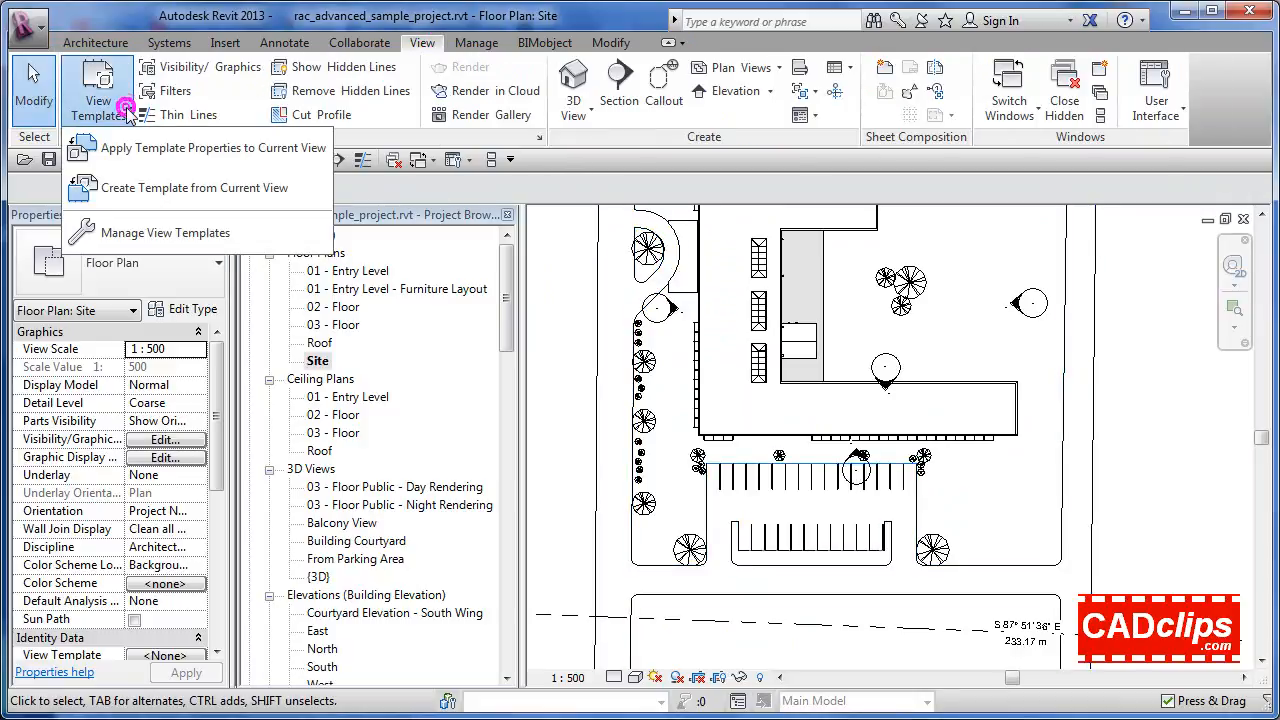
left_click(165, 233)
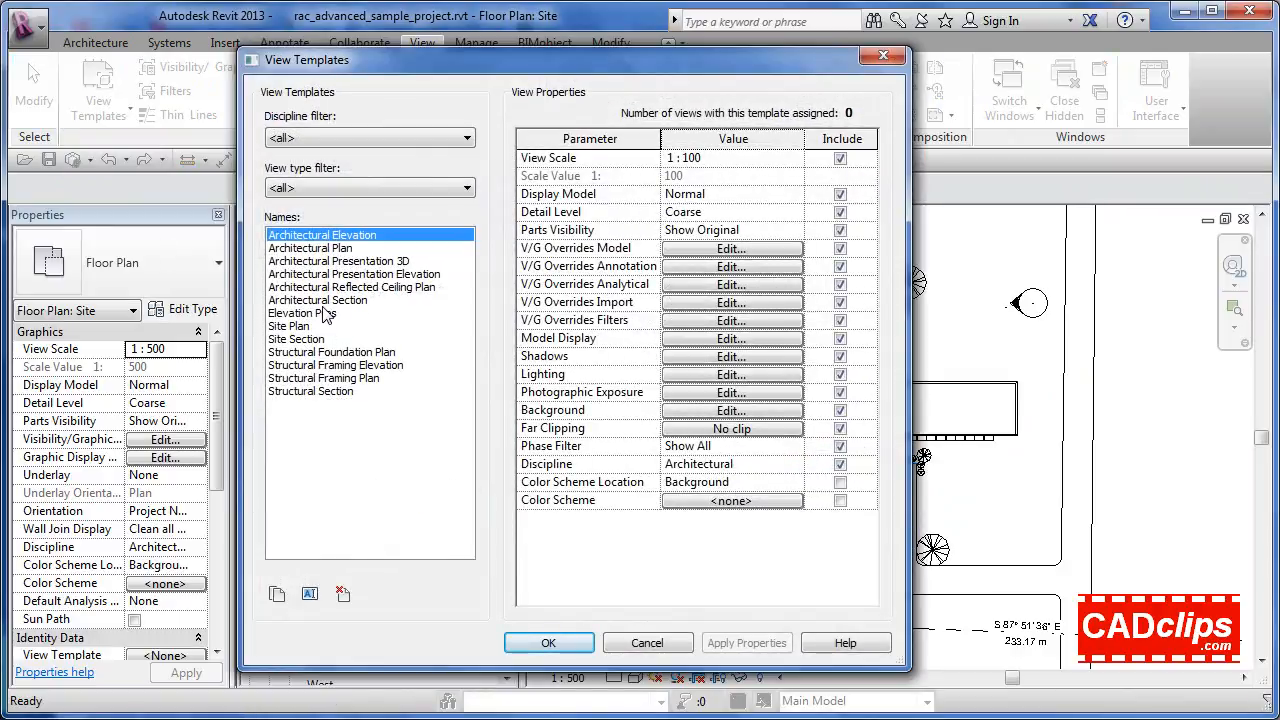
left_click(322, 313)
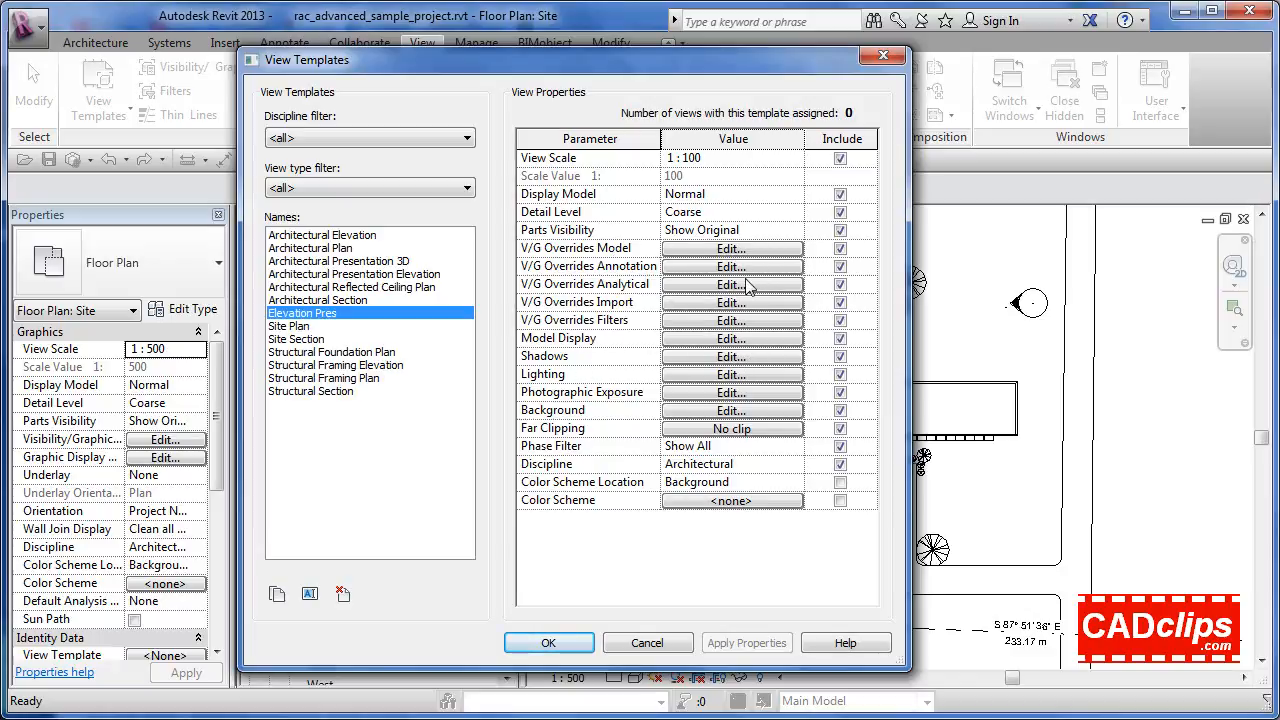
left_click(730, 338)
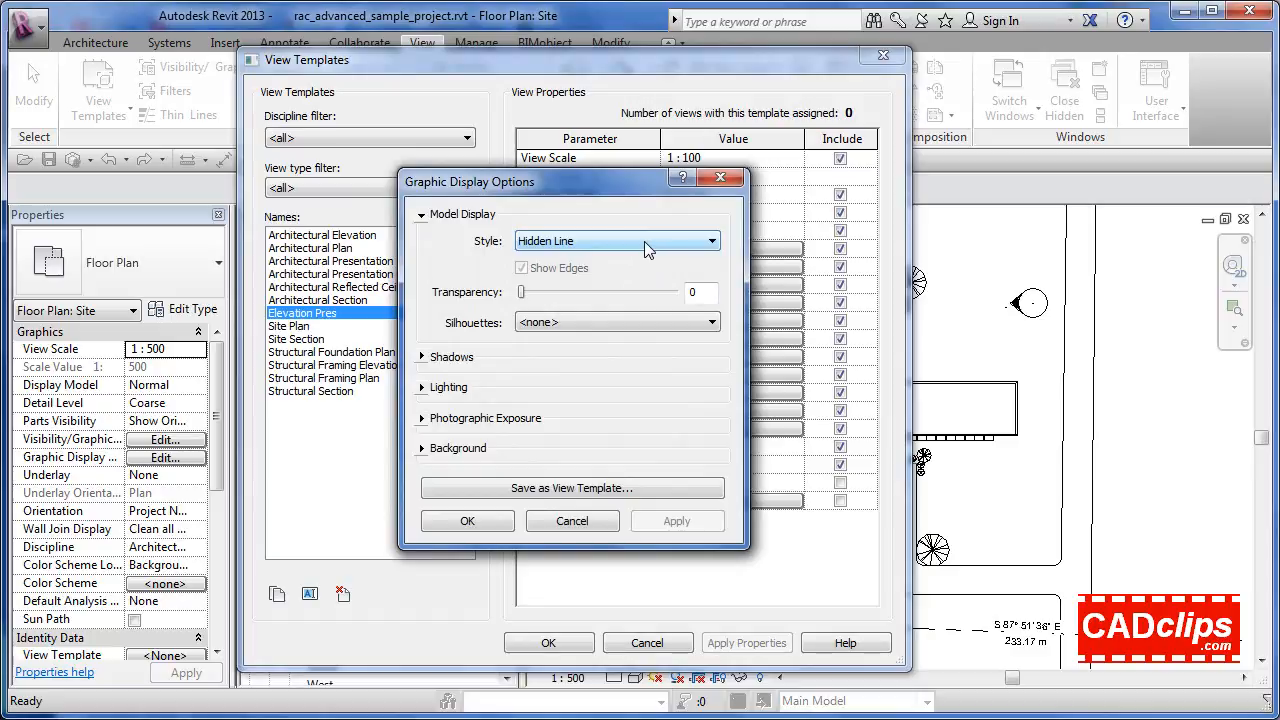
left_click(580, 322)
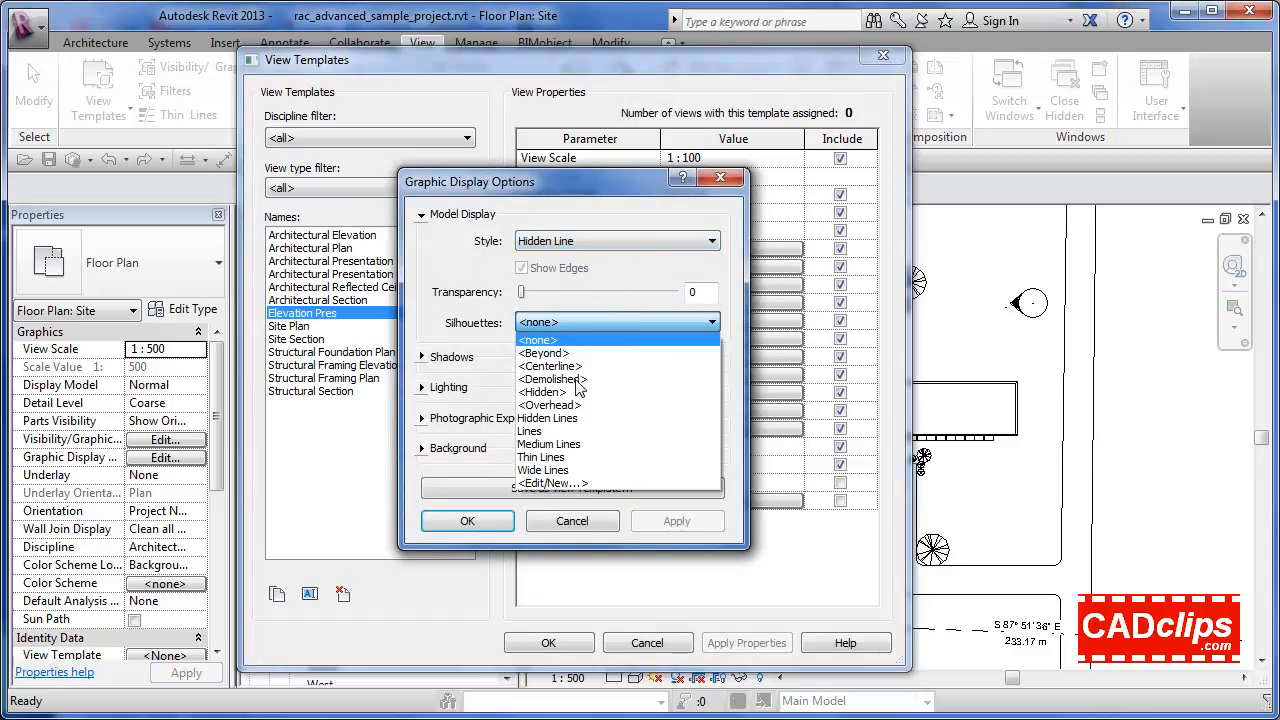
left_click(549, 469)
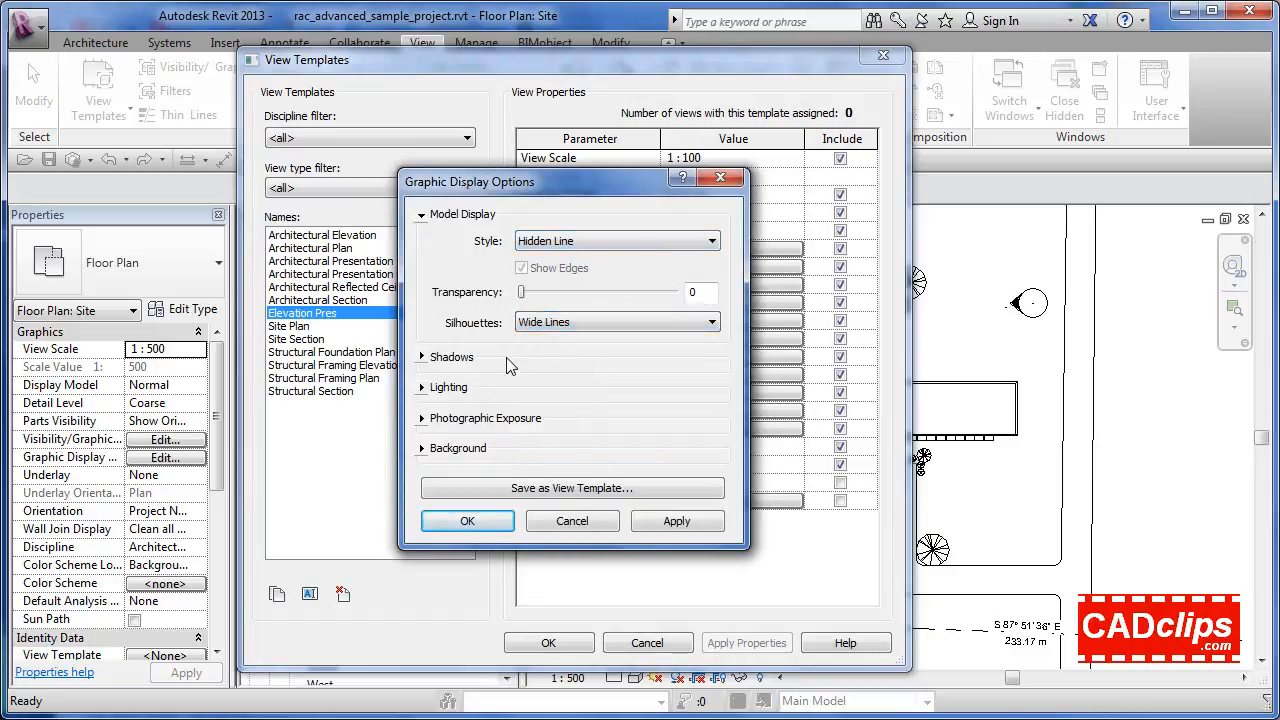
left_click(421, 357)
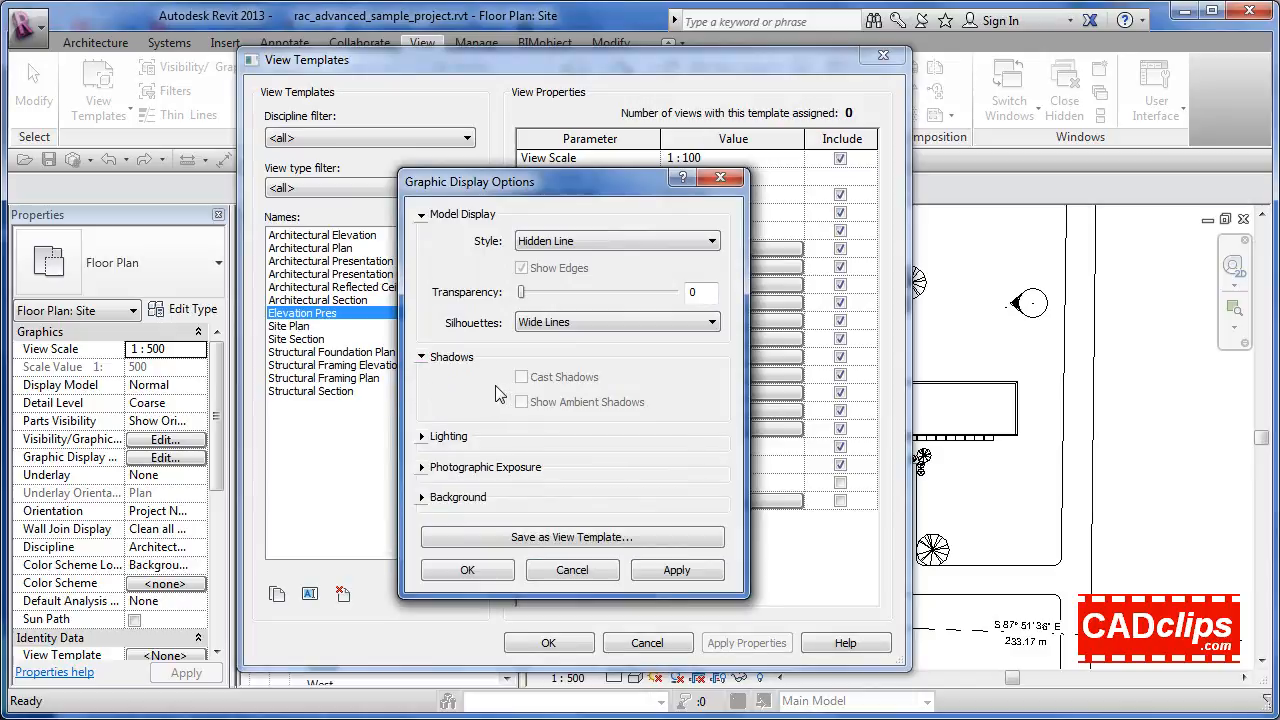
left_click(421, 357)
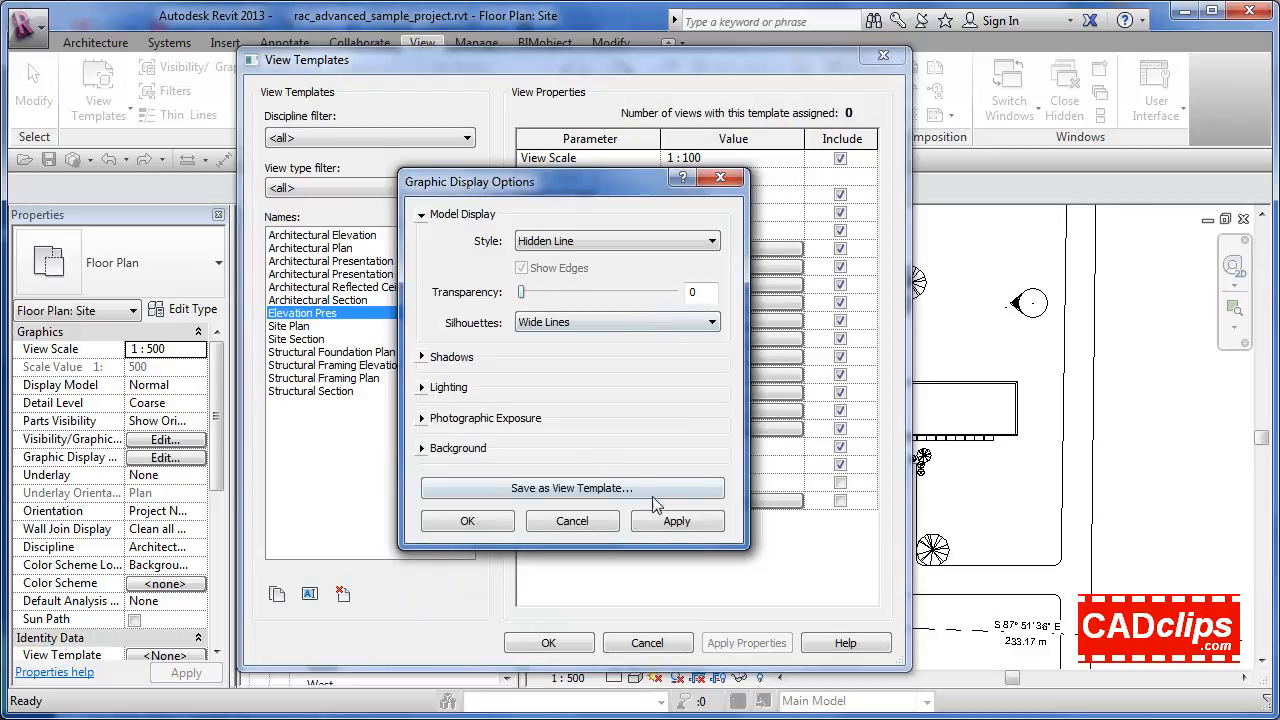
left_click(674, 521)
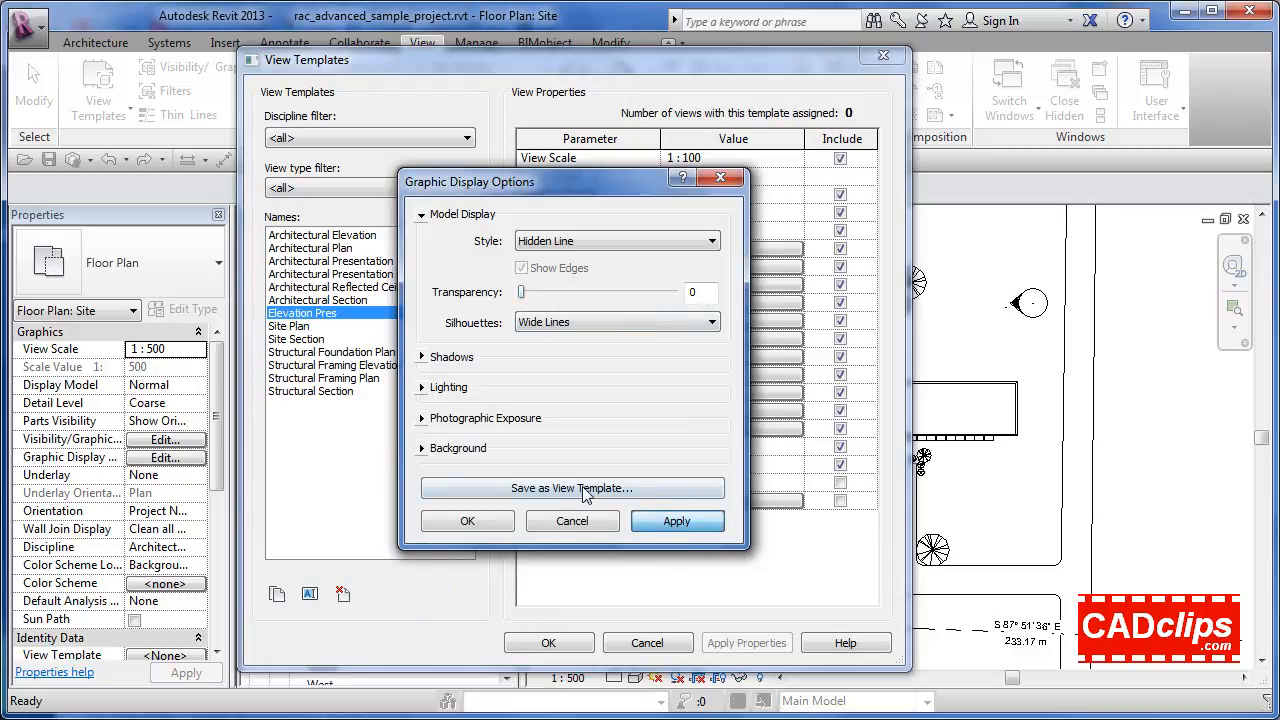
left_click(467, 521)
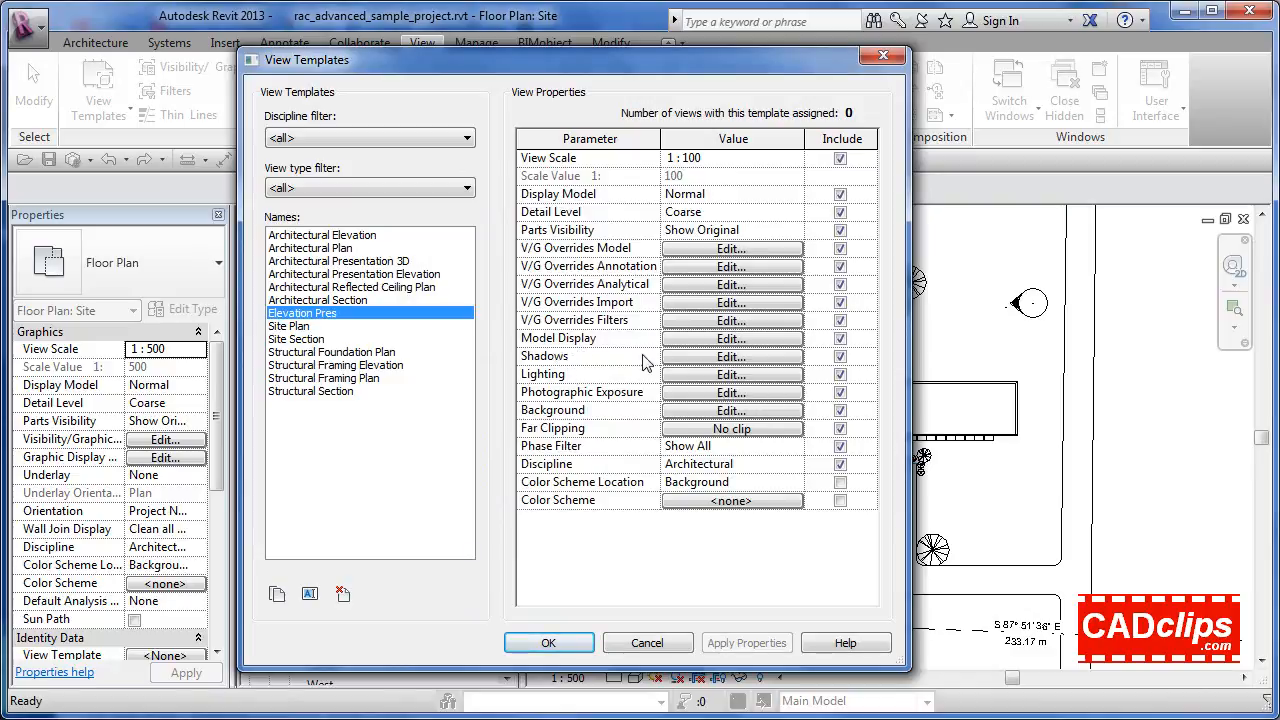
Step: Enable cast shadows and ambient shadows in the Elevation Pres view template
left_click(714, 358)
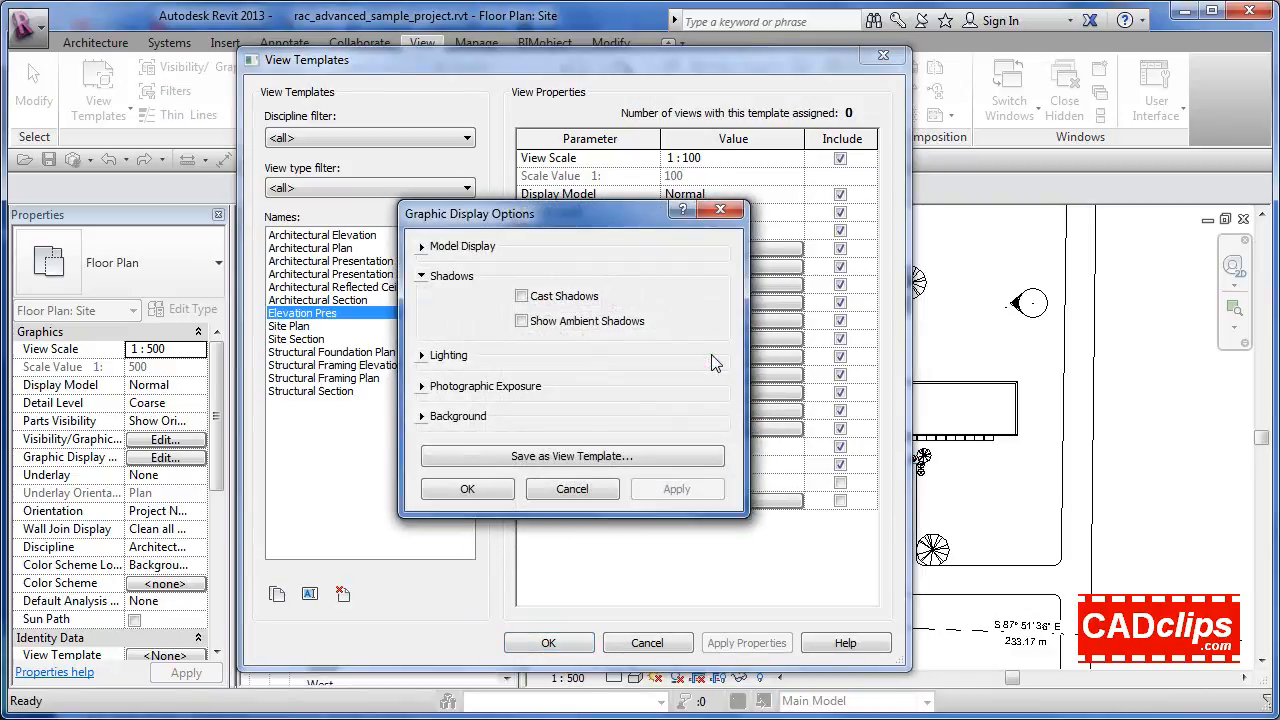
left_click(521, 296)
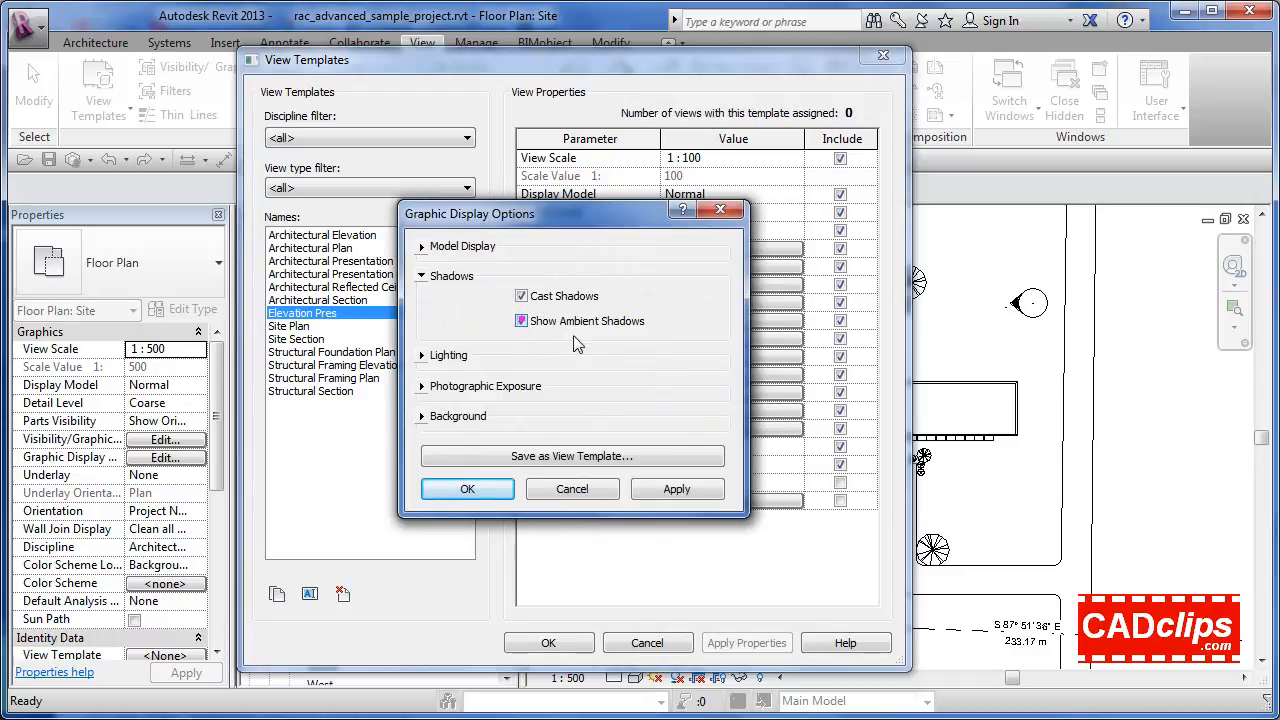
left_click(521, 321)
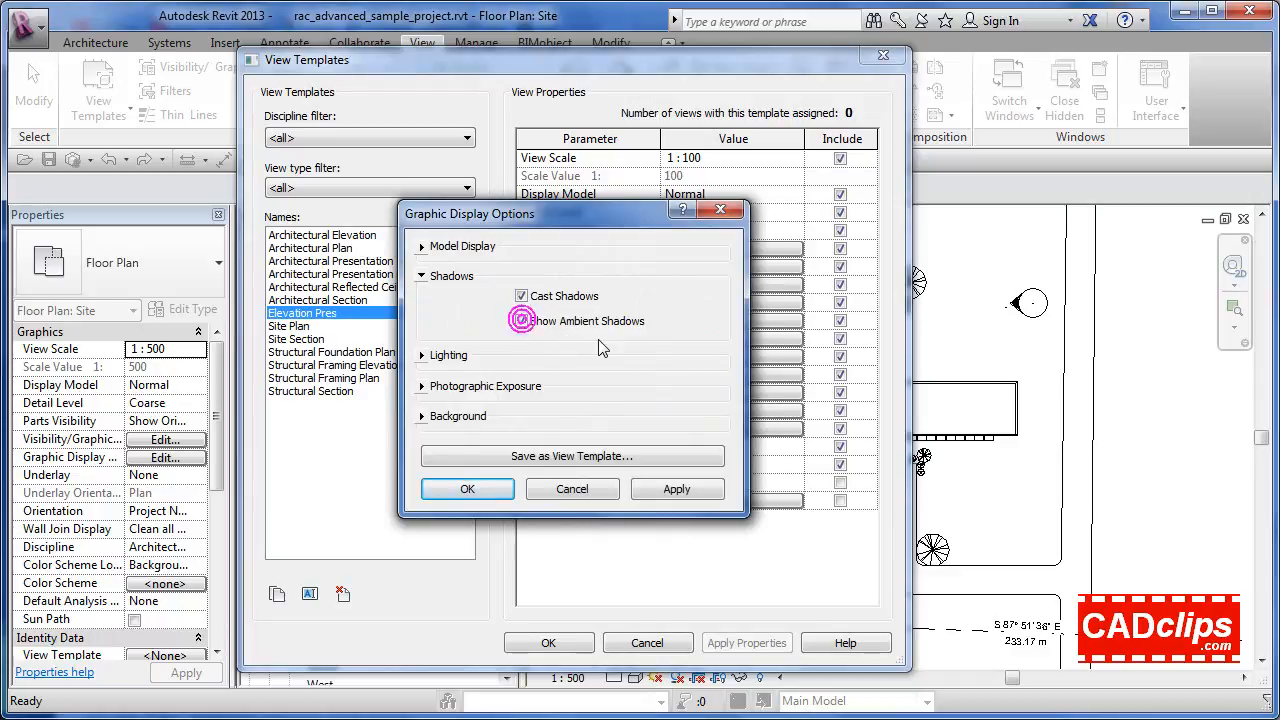
left_click(422, 356)
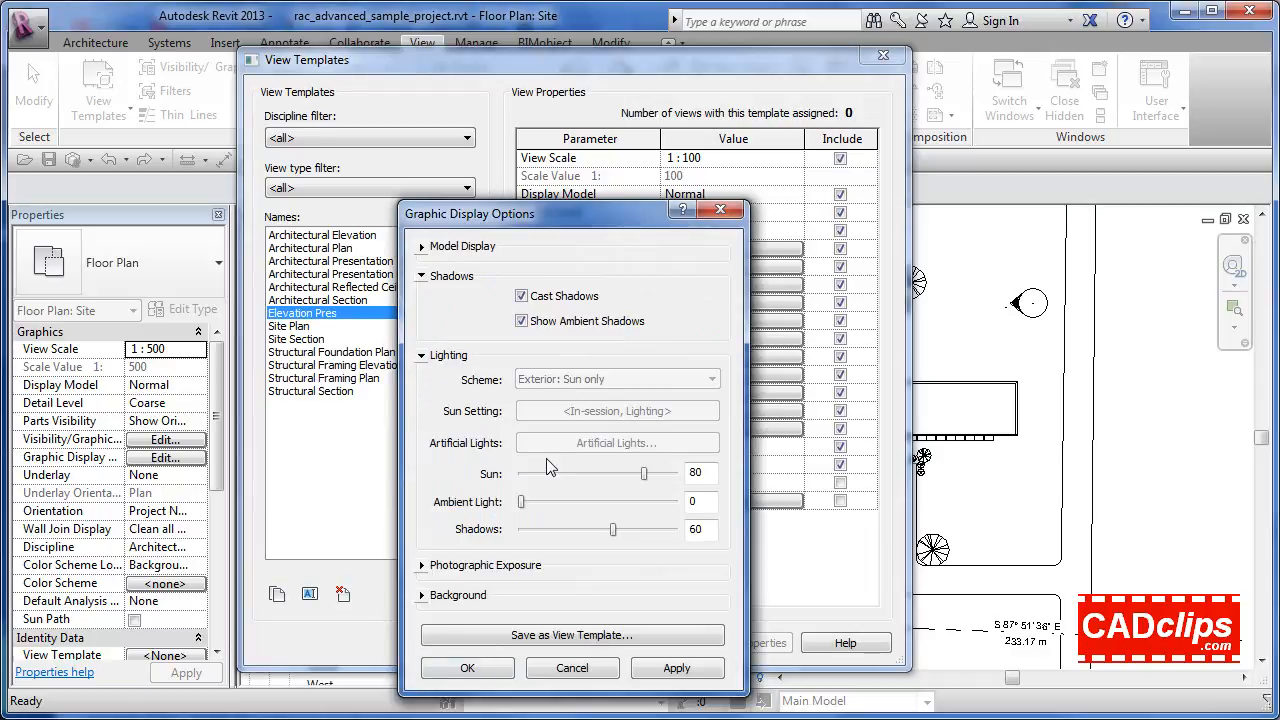
left_click_drag(554, 207, 297, 205)
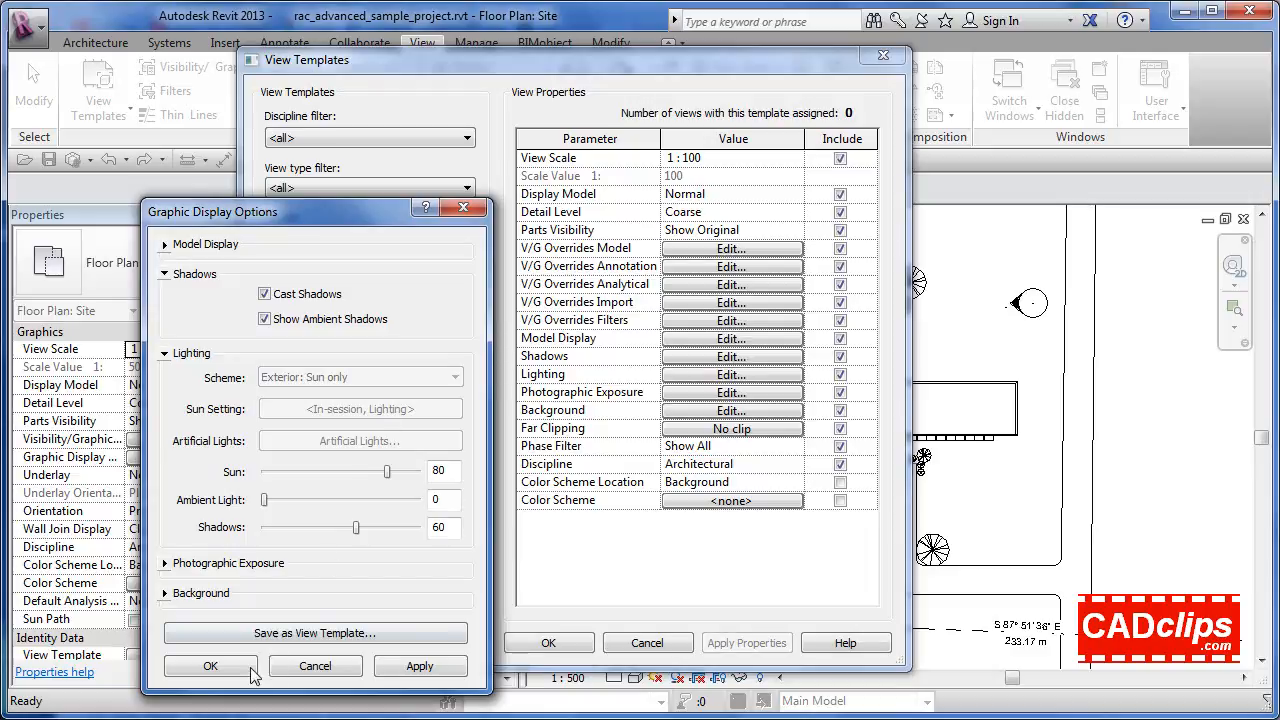
left_click(210, 667)
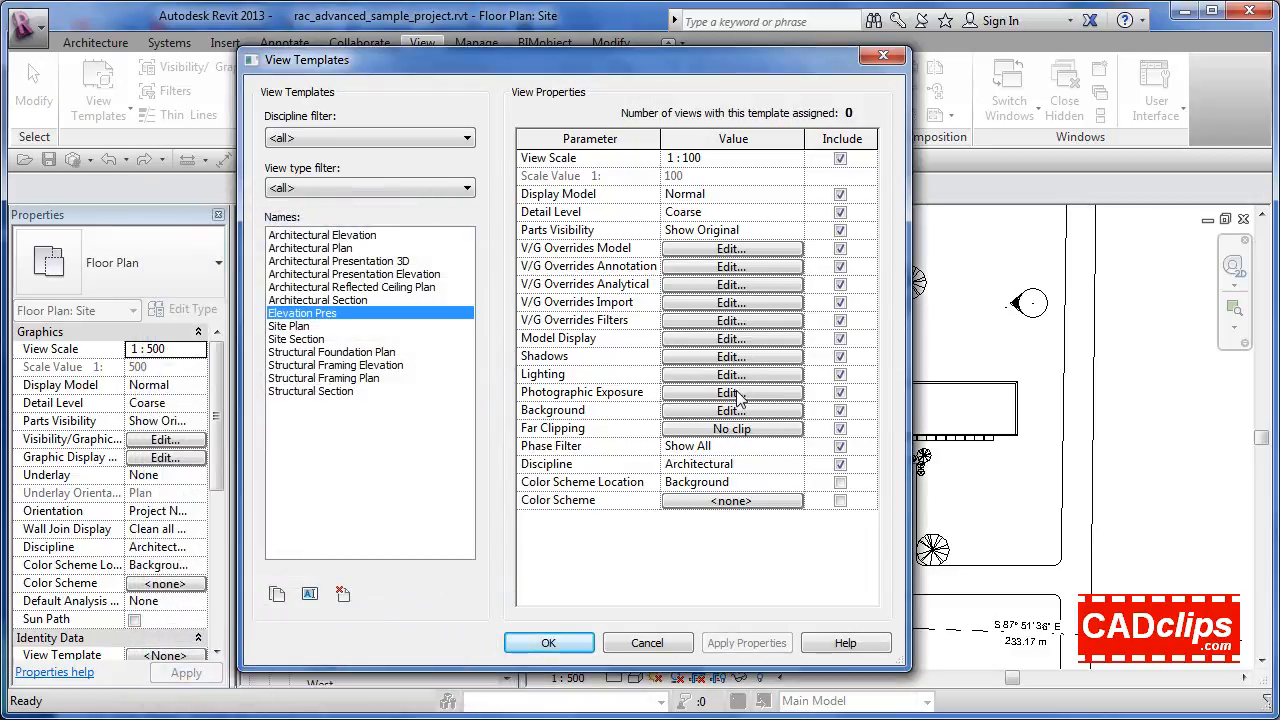
Step: In the Elevation Pres template's lighting, choose the Sunlight from Top Right preset, set Sun to 40 and increase the Shadows intensity
left_click(731, 375)
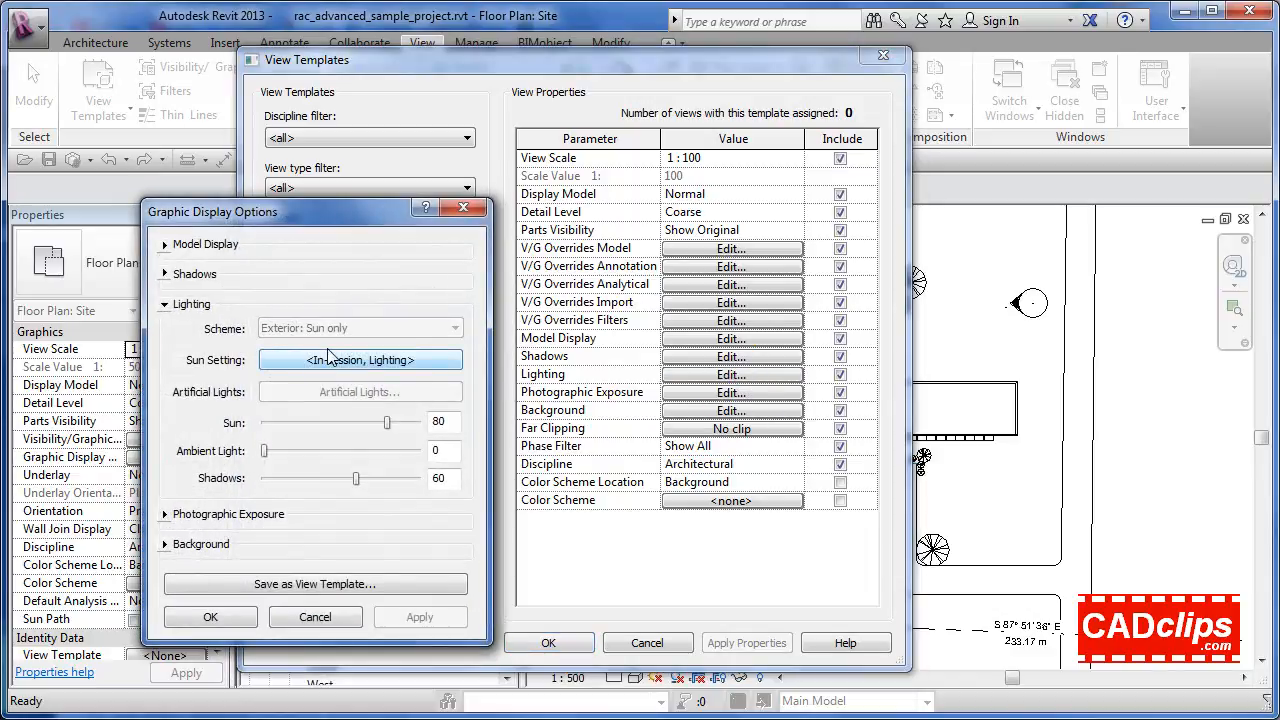
left_click(412, 362)
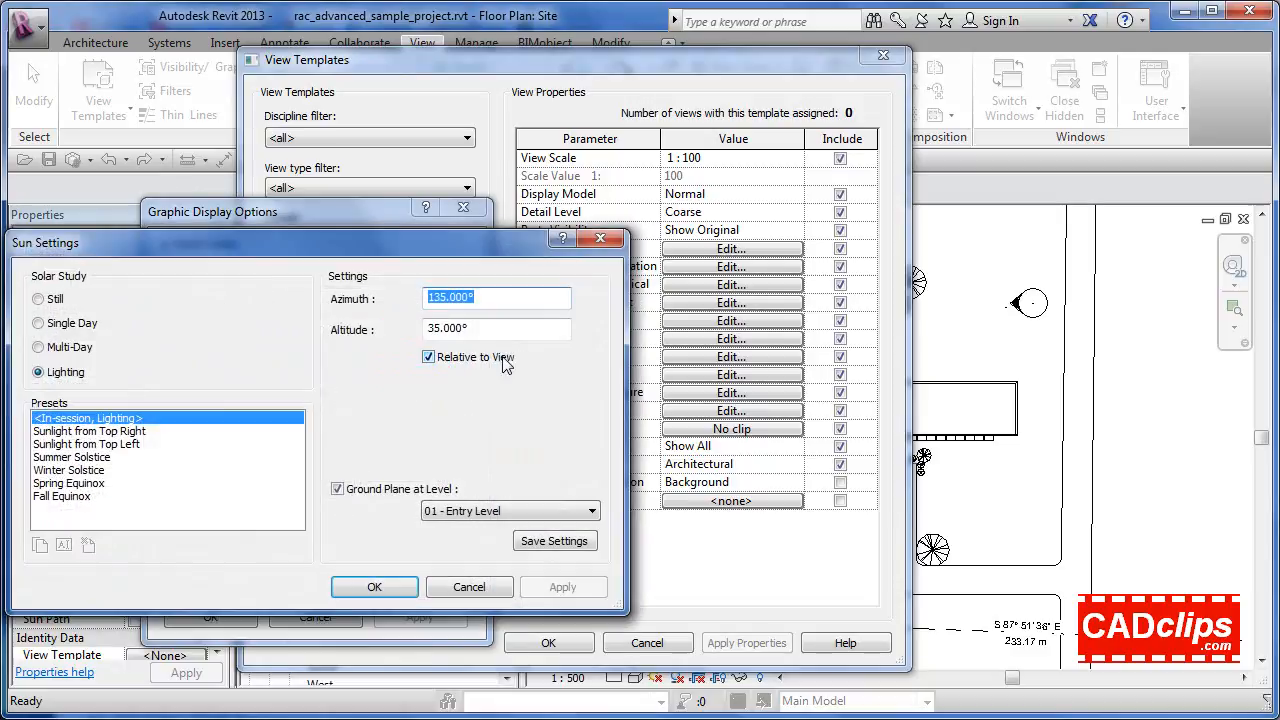
left_click(118, 431)
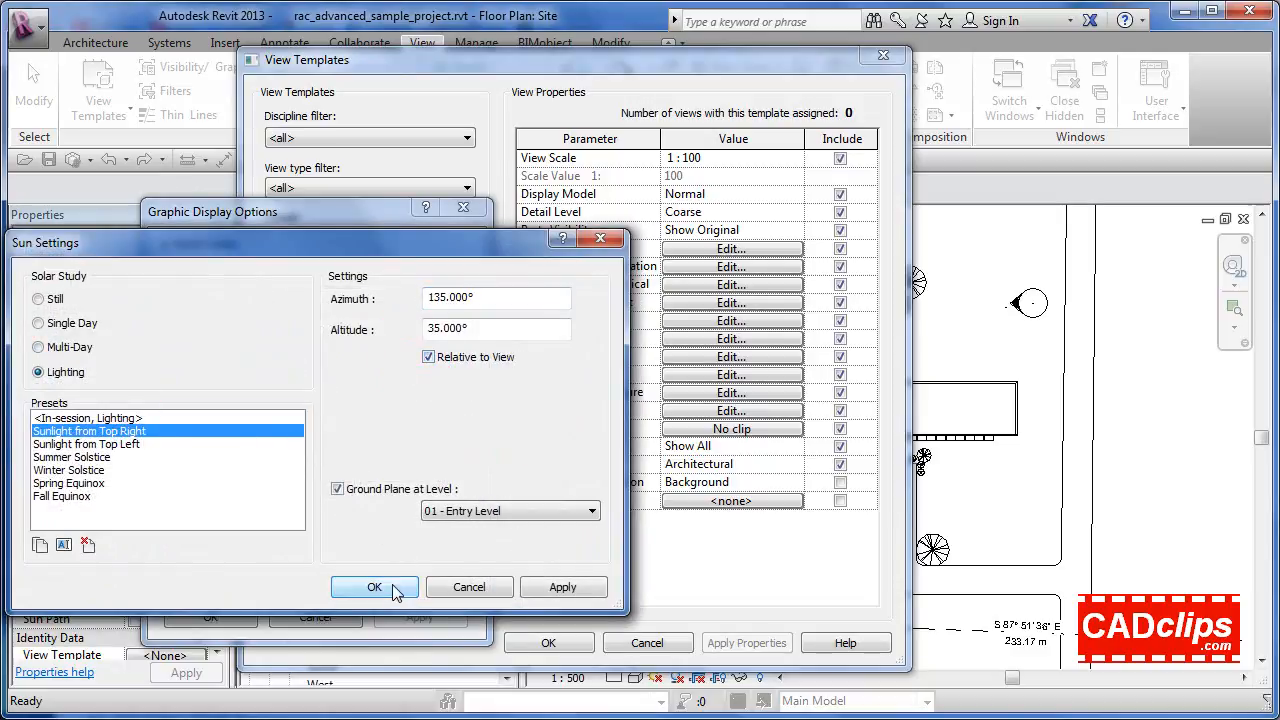
left_click(391, 585)
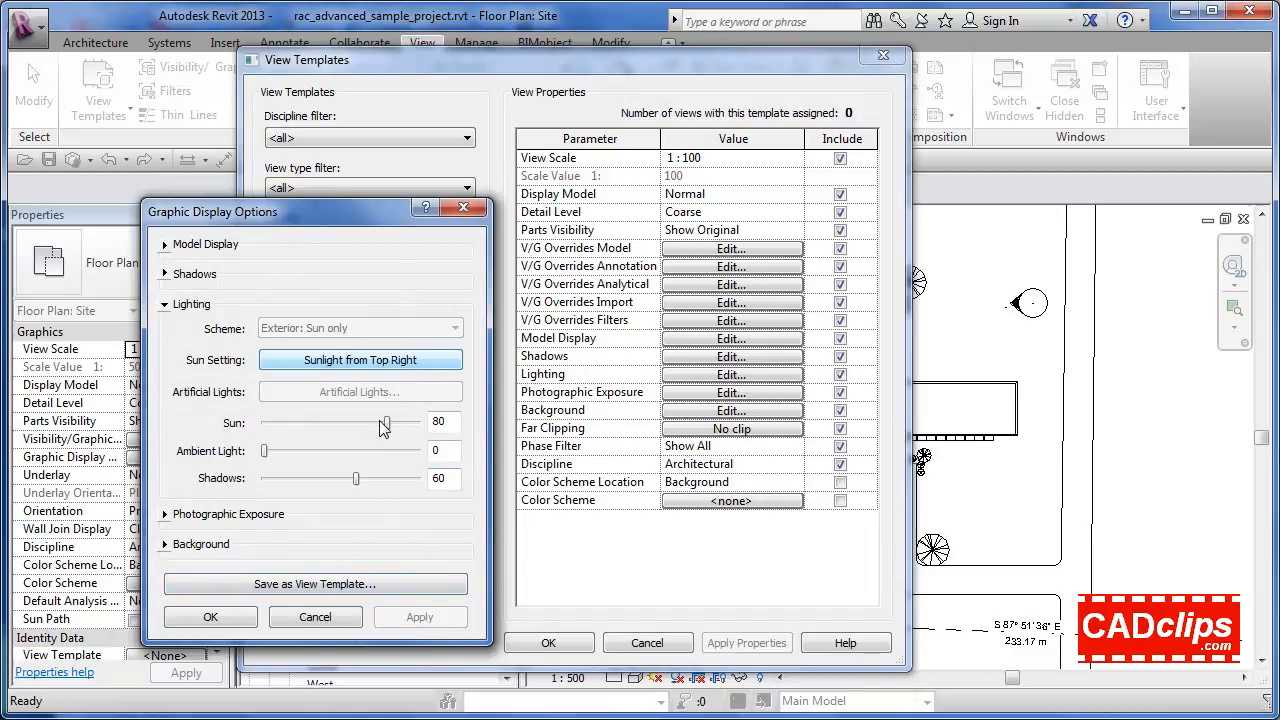
left_click_drag(387, 422, 340, 425)
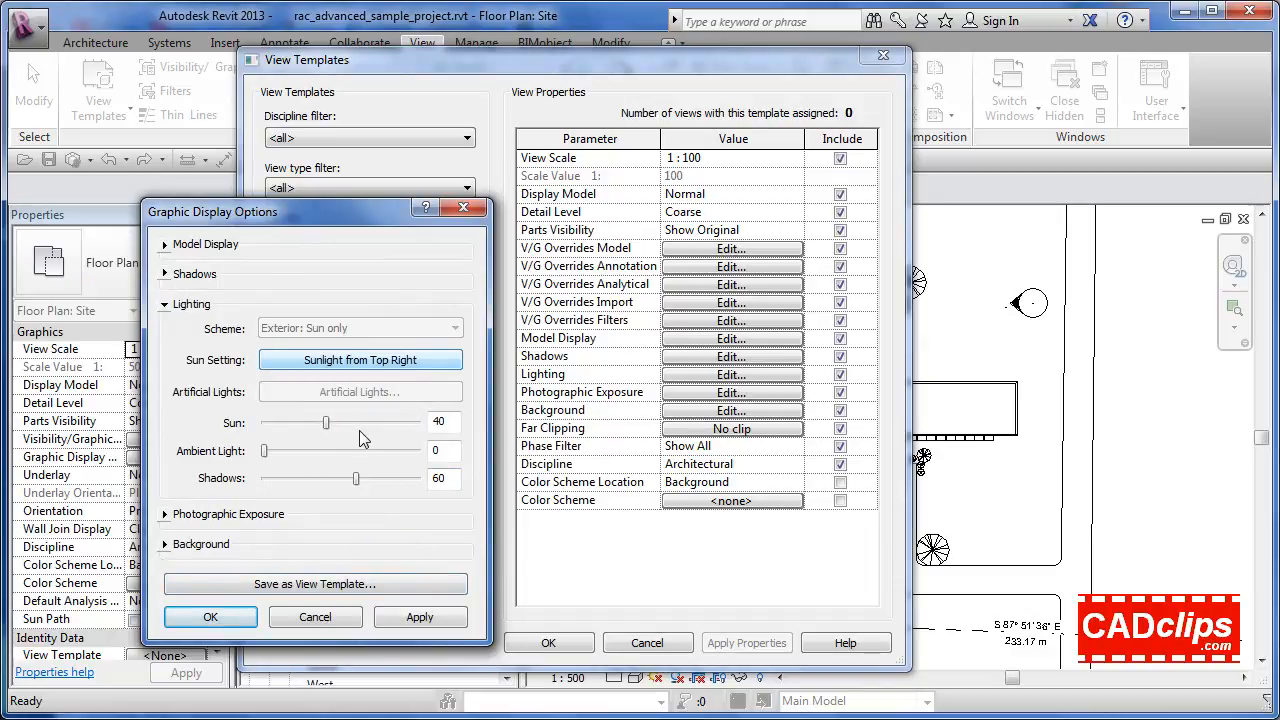
left_click_drag(356, 479, 378, 481)
left_click(212, 616)
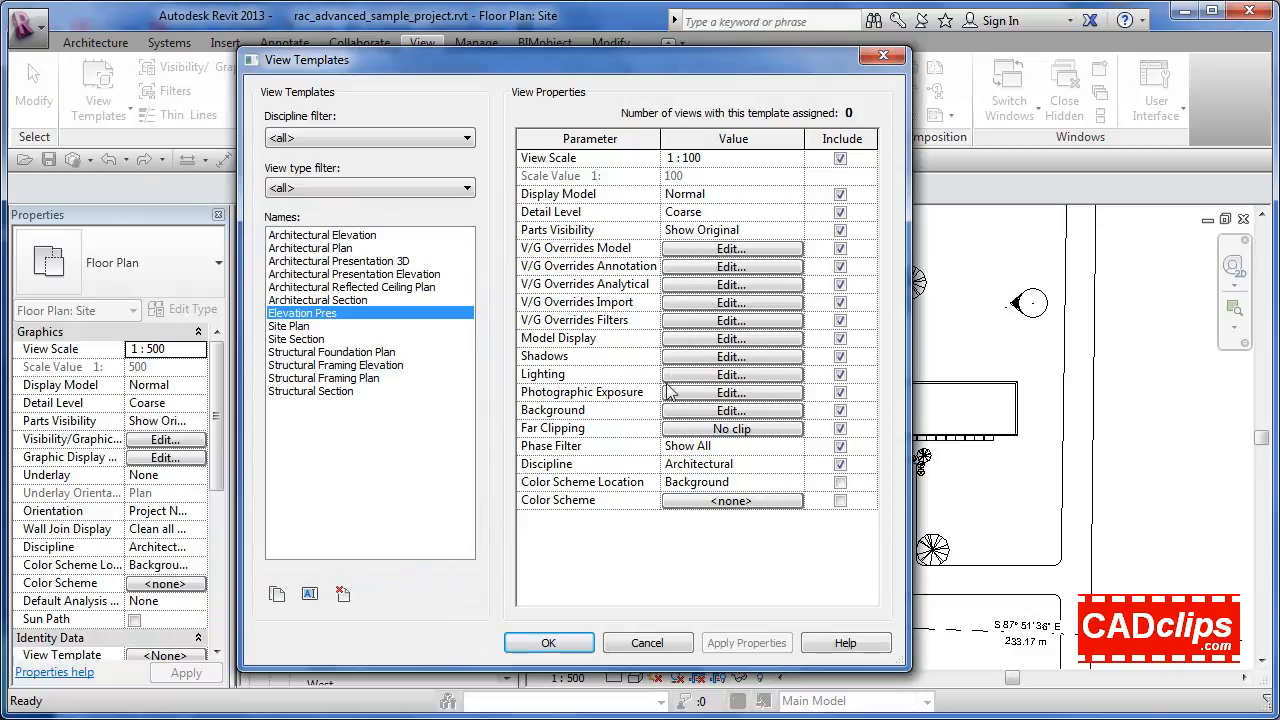
Step: Set the Elevation Pres template's background to Gradient with sky color RGB 189-209-208
left_click(734, 410)
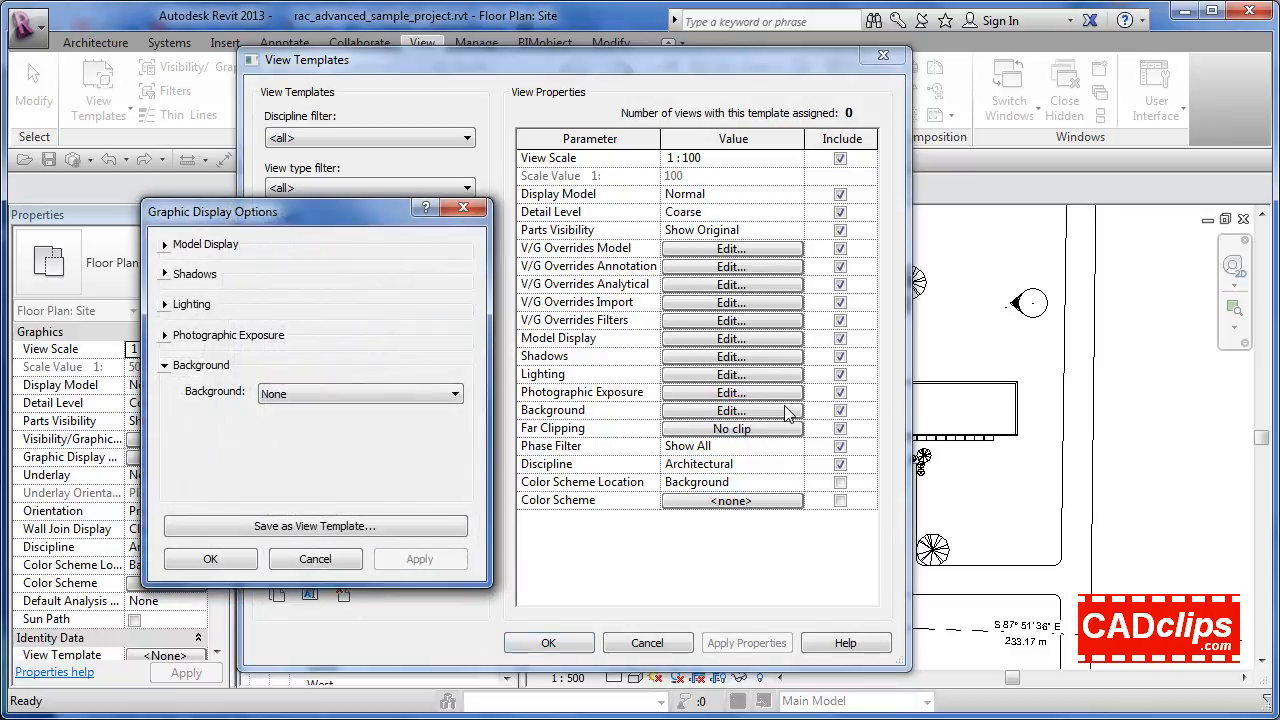
left_click(452, 394)
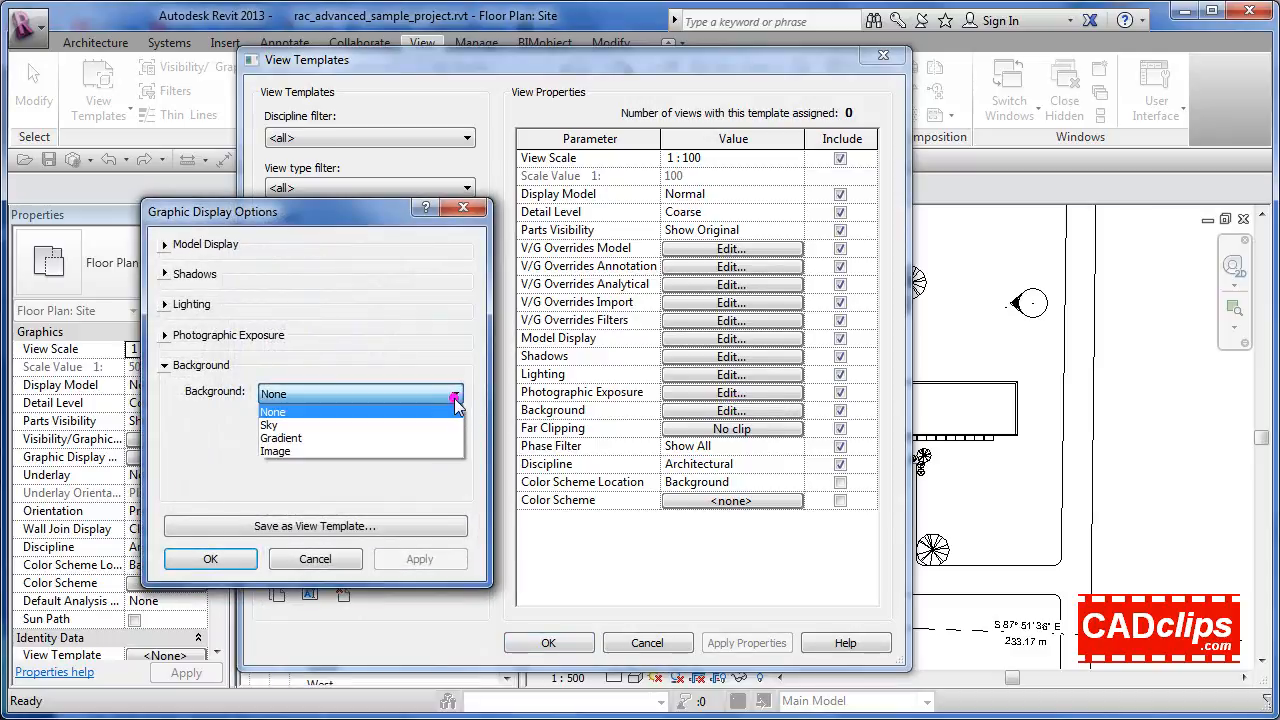
left_click(295, 440)
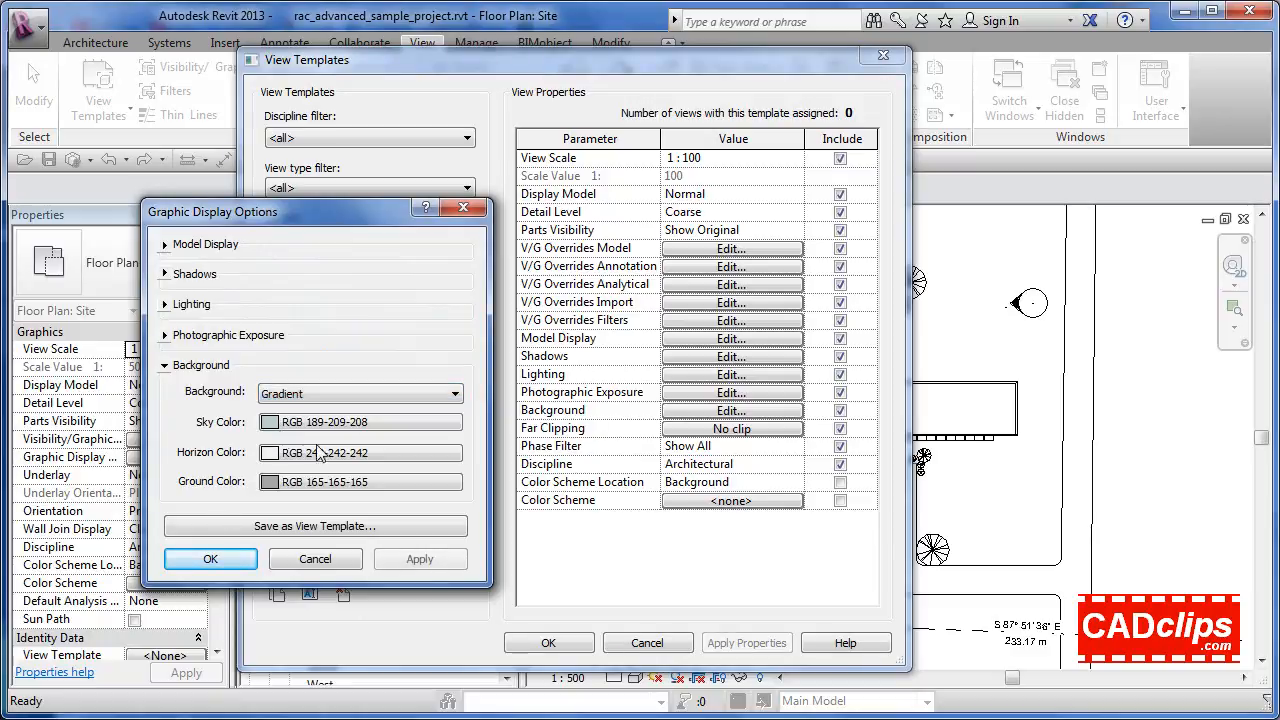
left_click(322, 424)
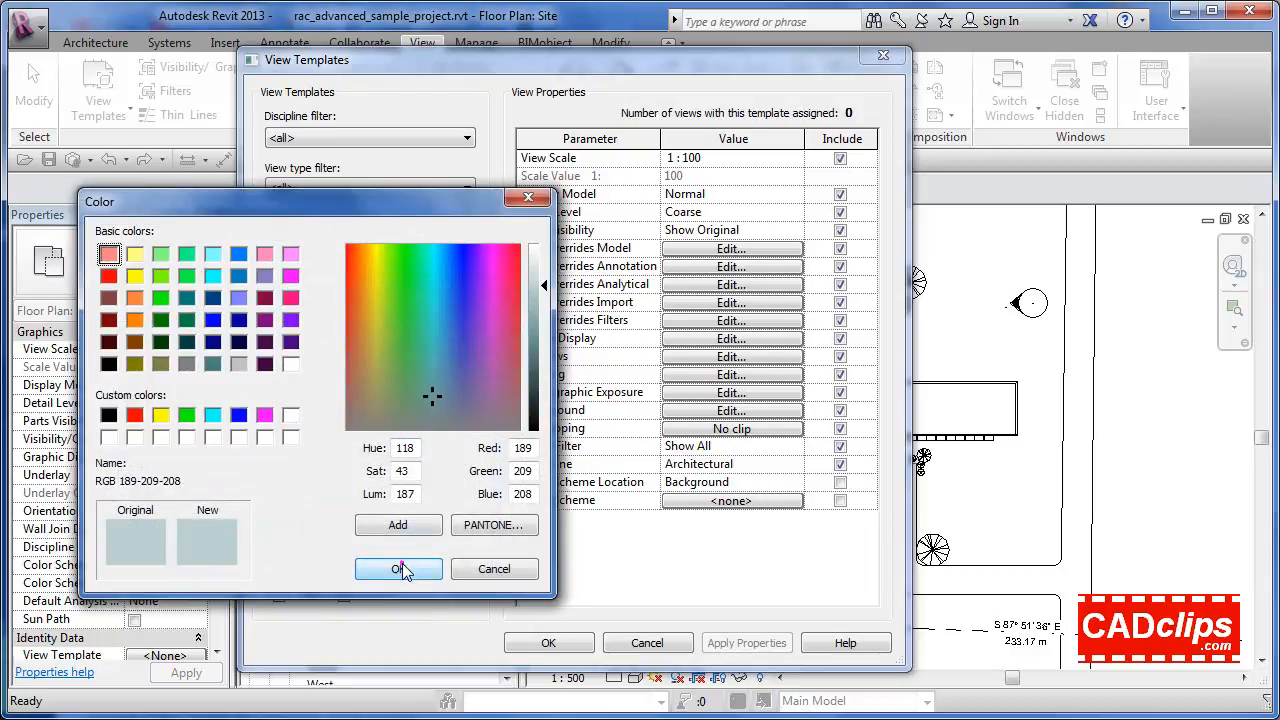
left_click(400, 568)
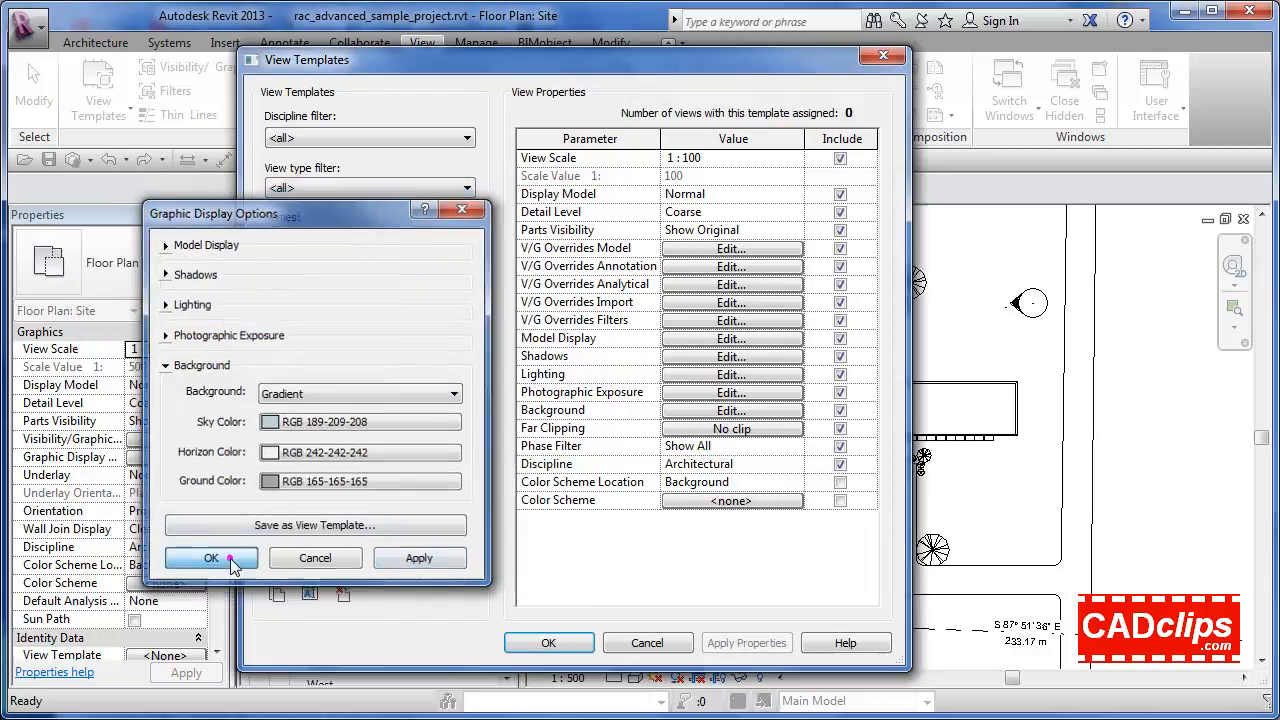
left_click(246, 566)
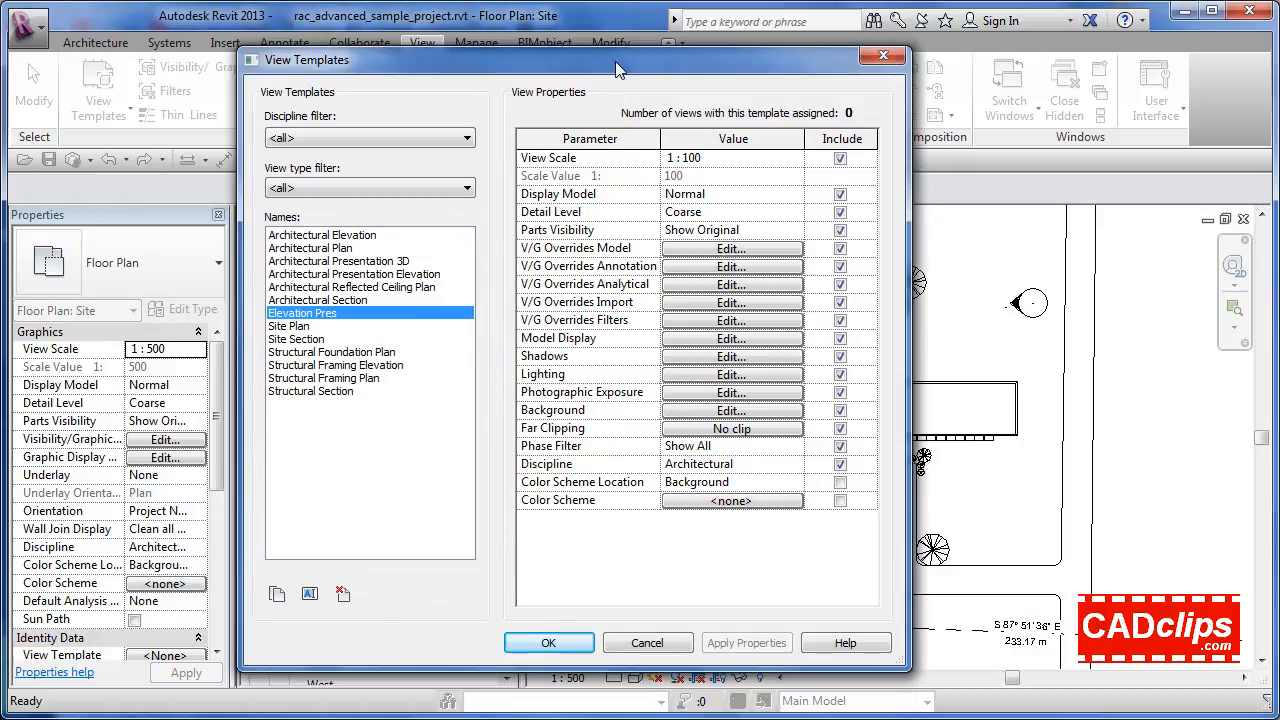
Step: Save the Elevation Pres template settings and close the view template manager
left_click_drag(615, 65, 607, 31)
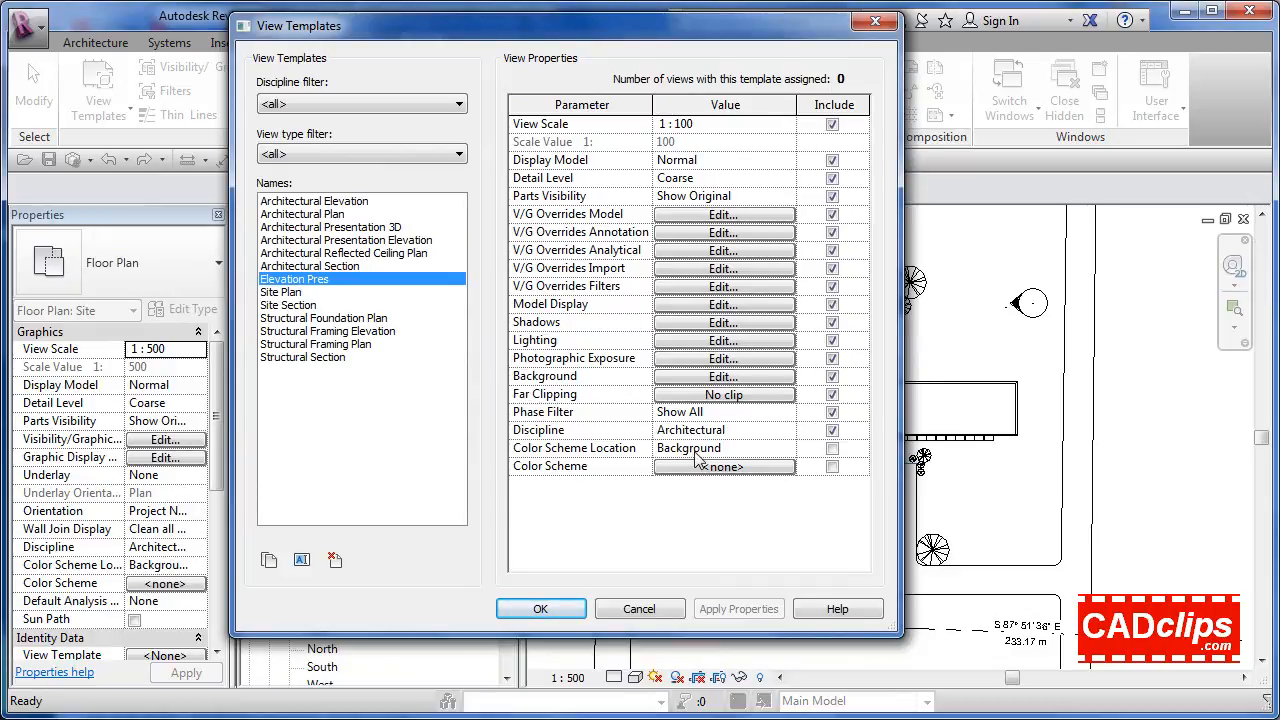
left_click(564, 612)
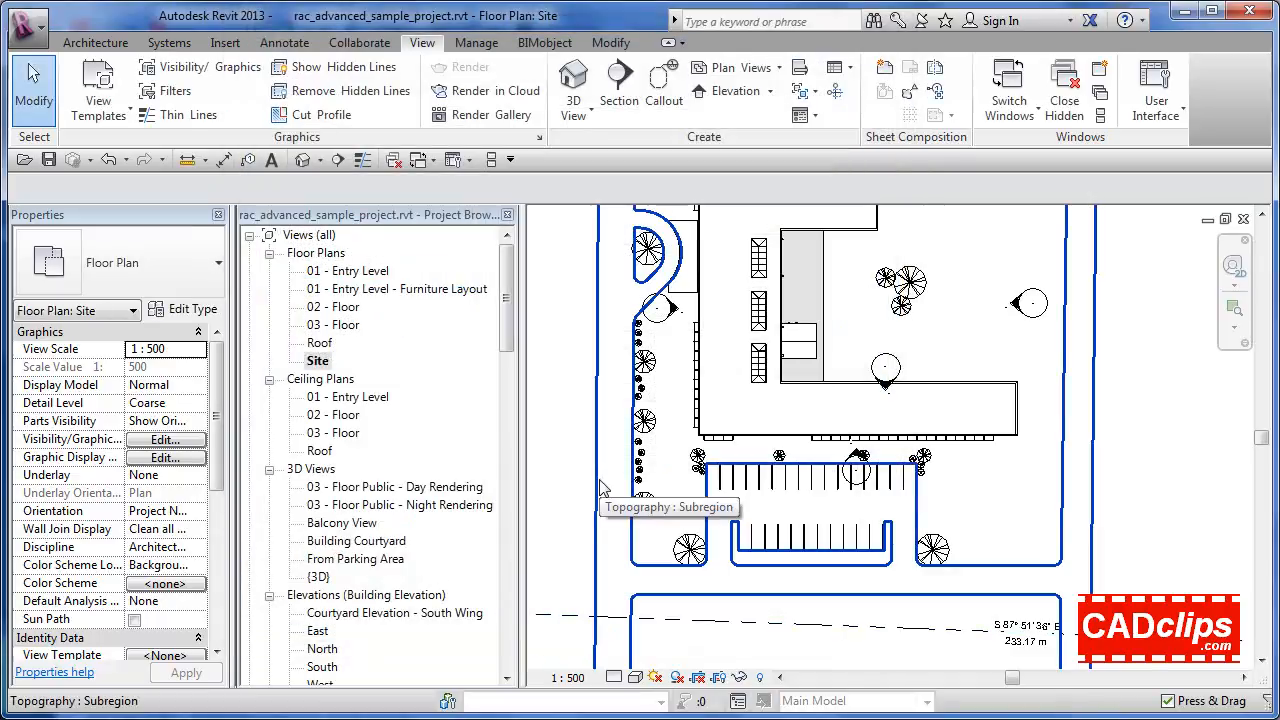
Step: Check the types available for the Site floor plan, then open the North elevation and view its available elevation types
left_click(175, 271)
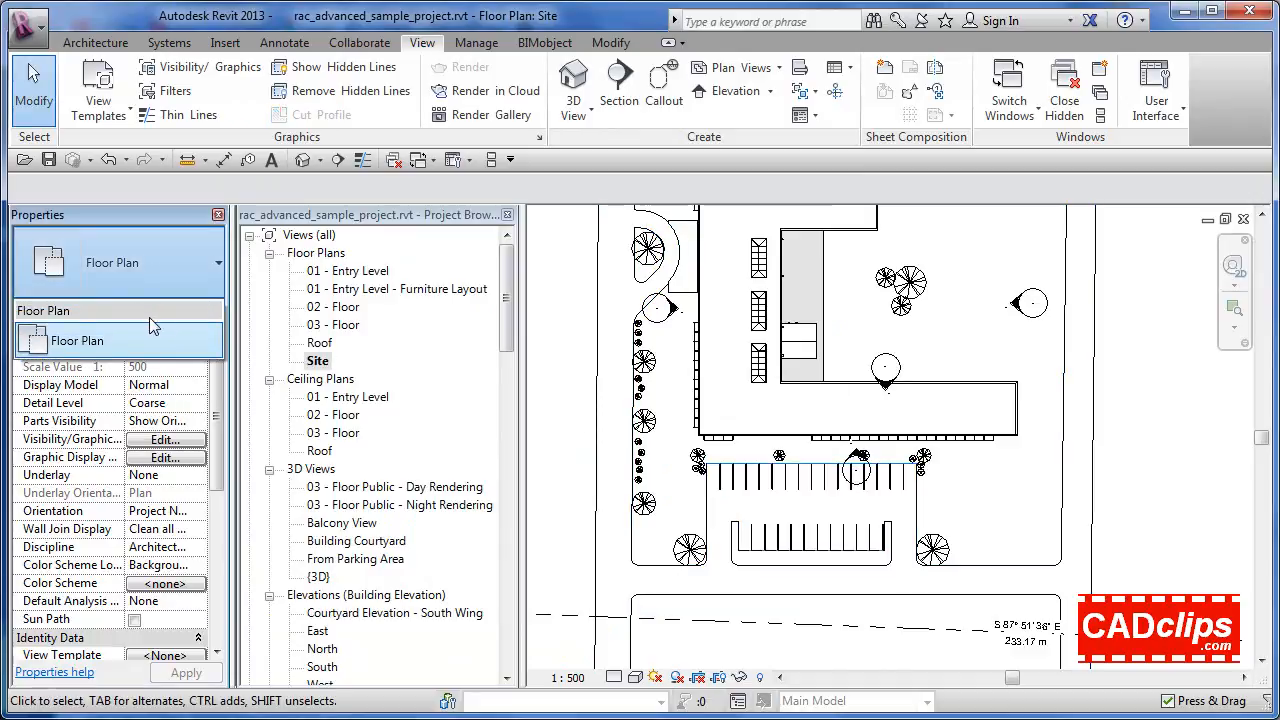
left_click(151, 314)
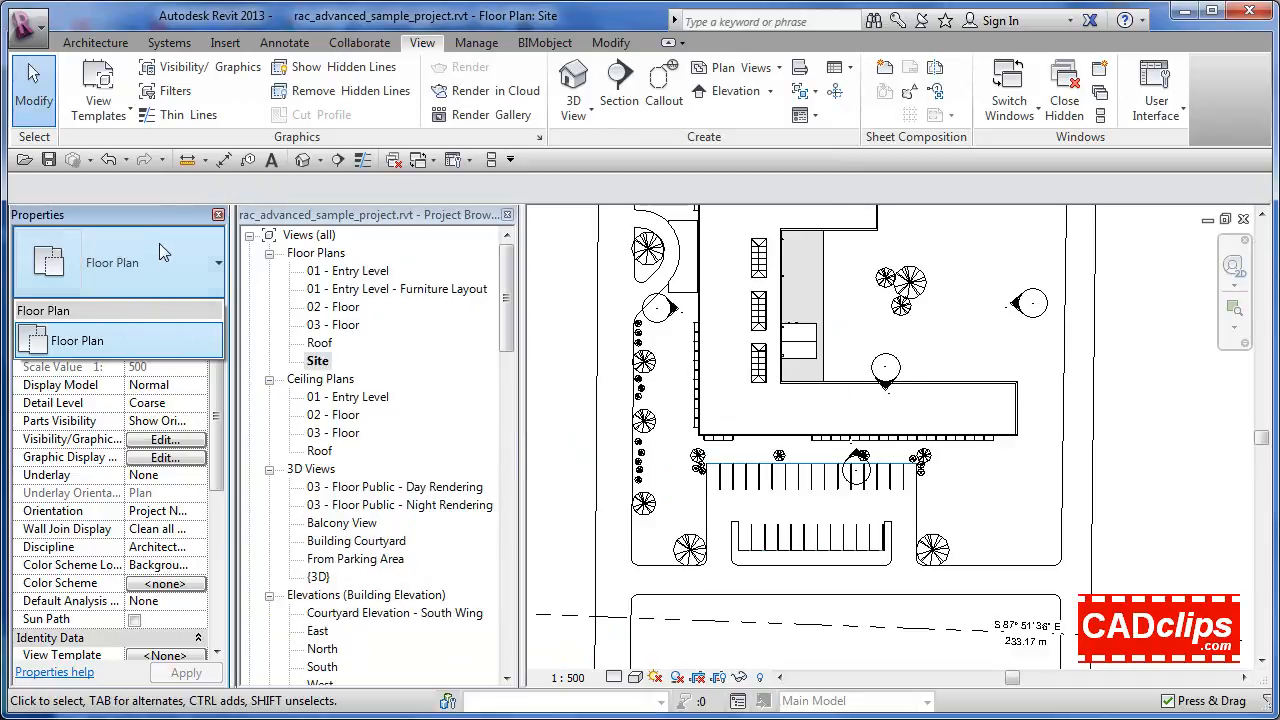
left_click(332, 656)
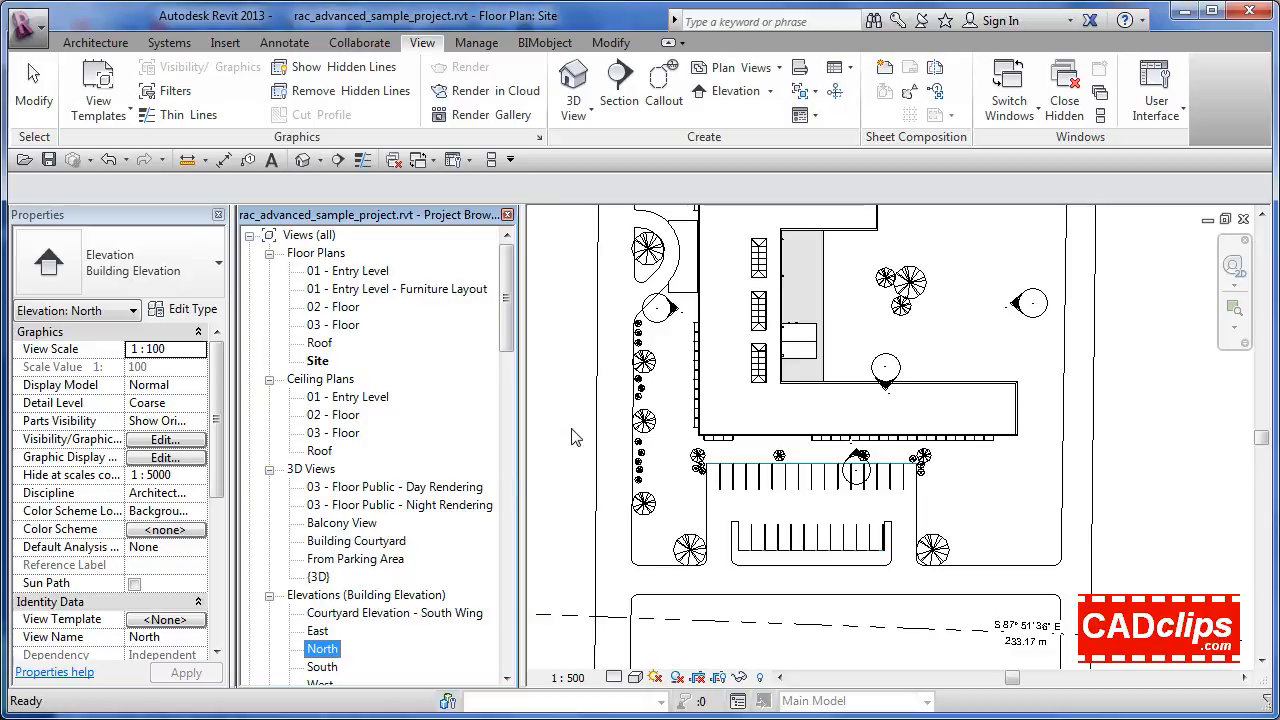
left_click(327, 649)
double_click(327, 649)
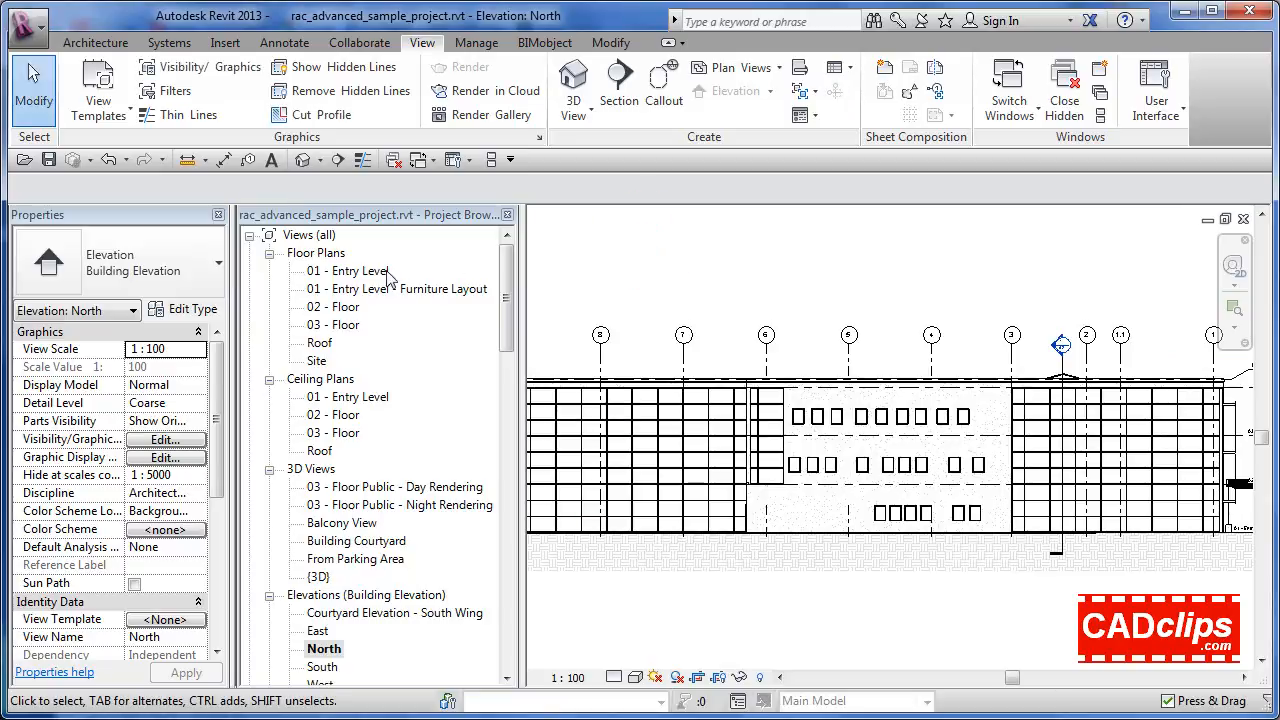
left_click(165, 278)
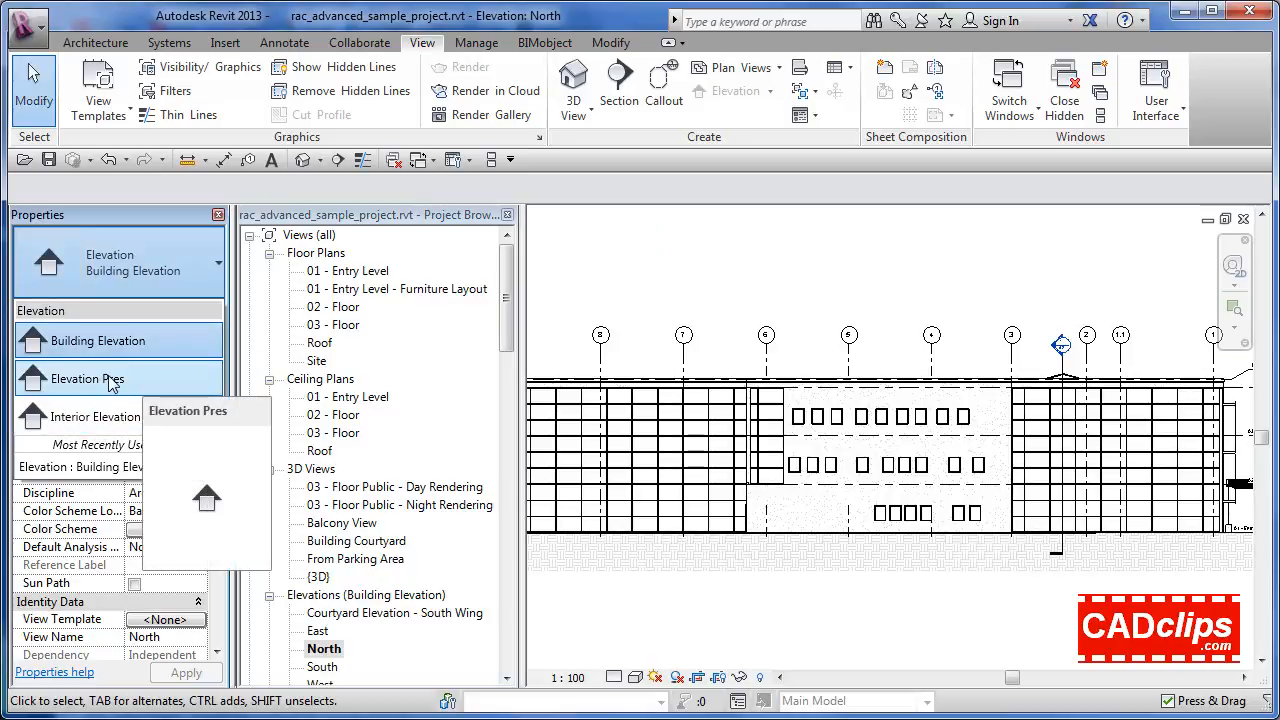
left_click(192, 181)
left_click(124, 110)
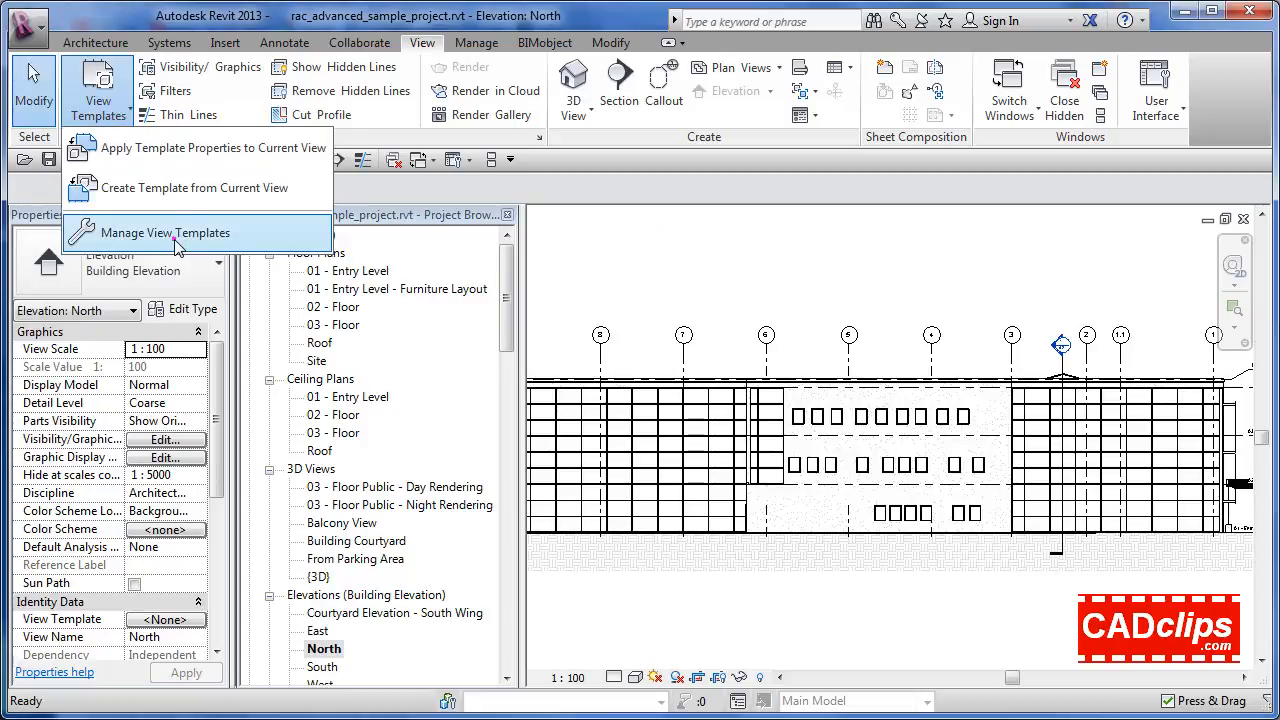
left_click(175, 238)
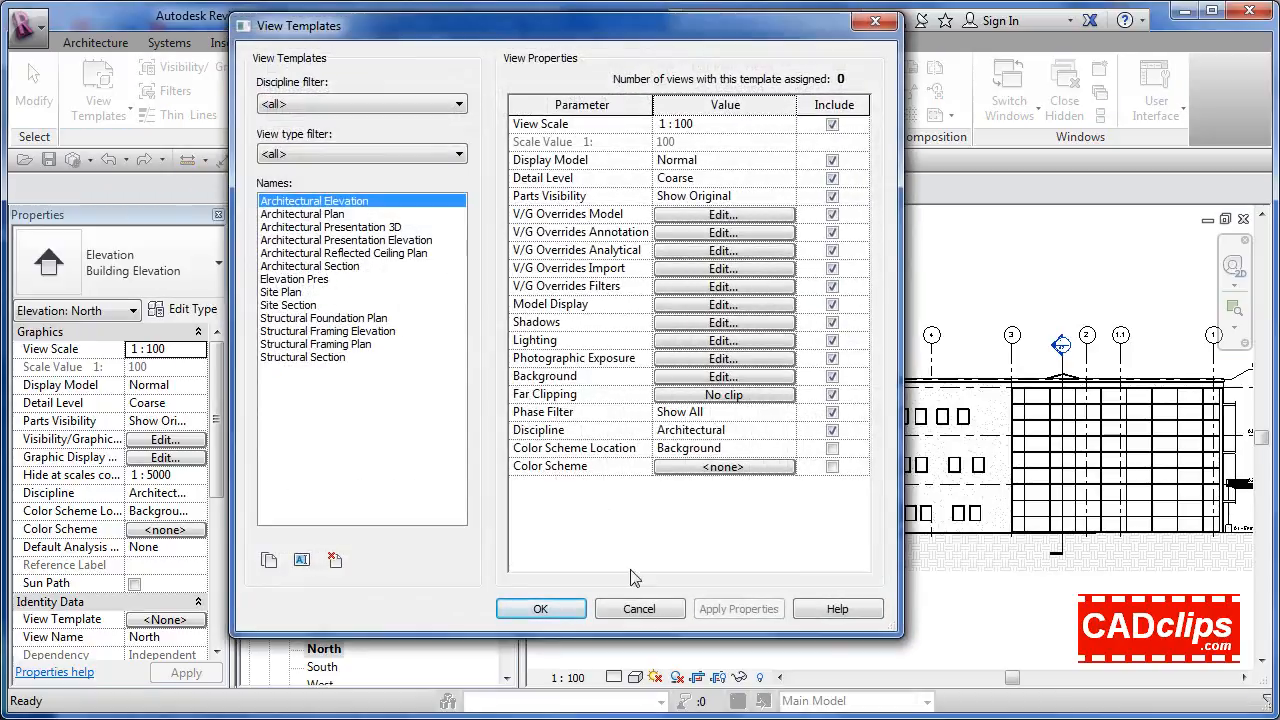
left_click(633, 606)
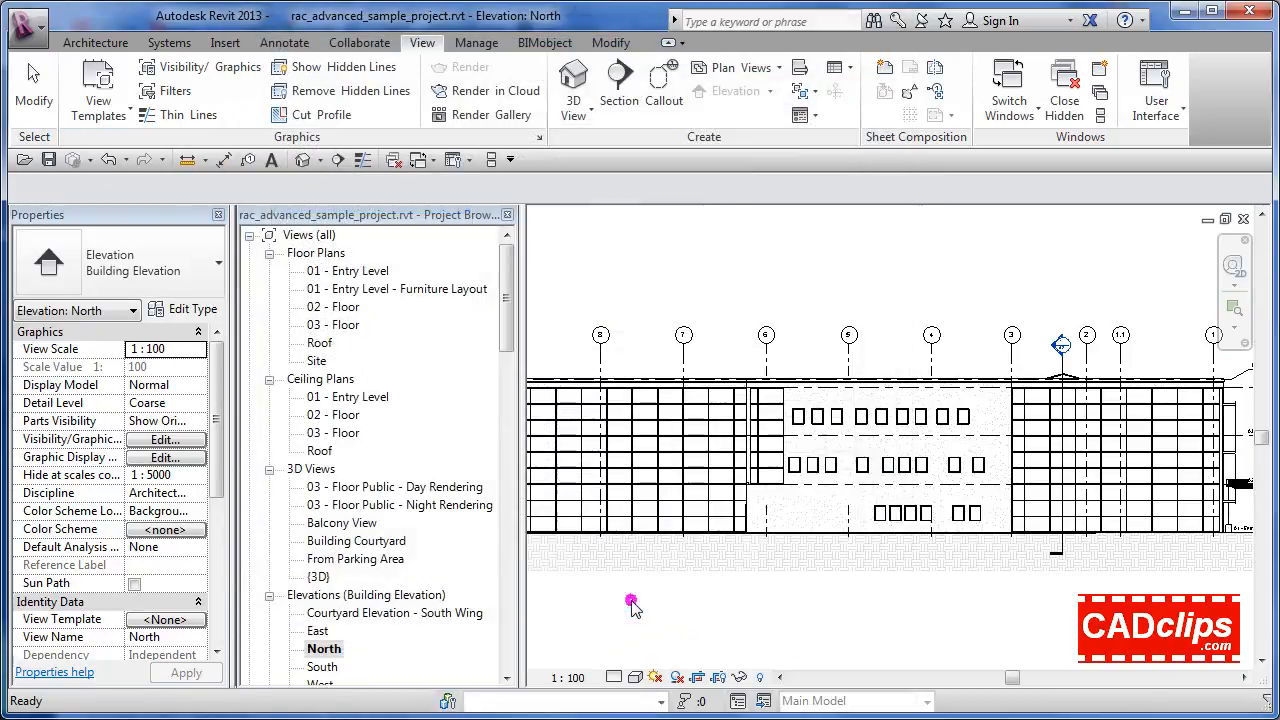
left_click(655, 677)
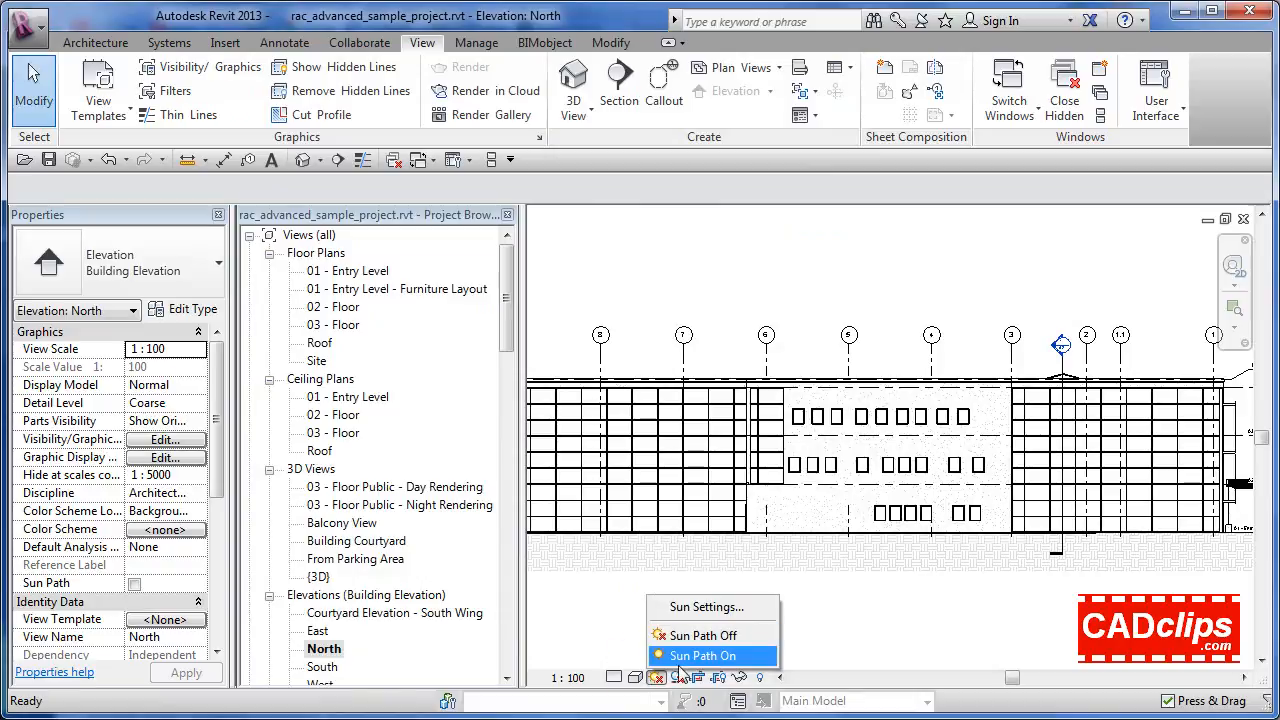
left_click(703, 655)
left_click(675, 677)
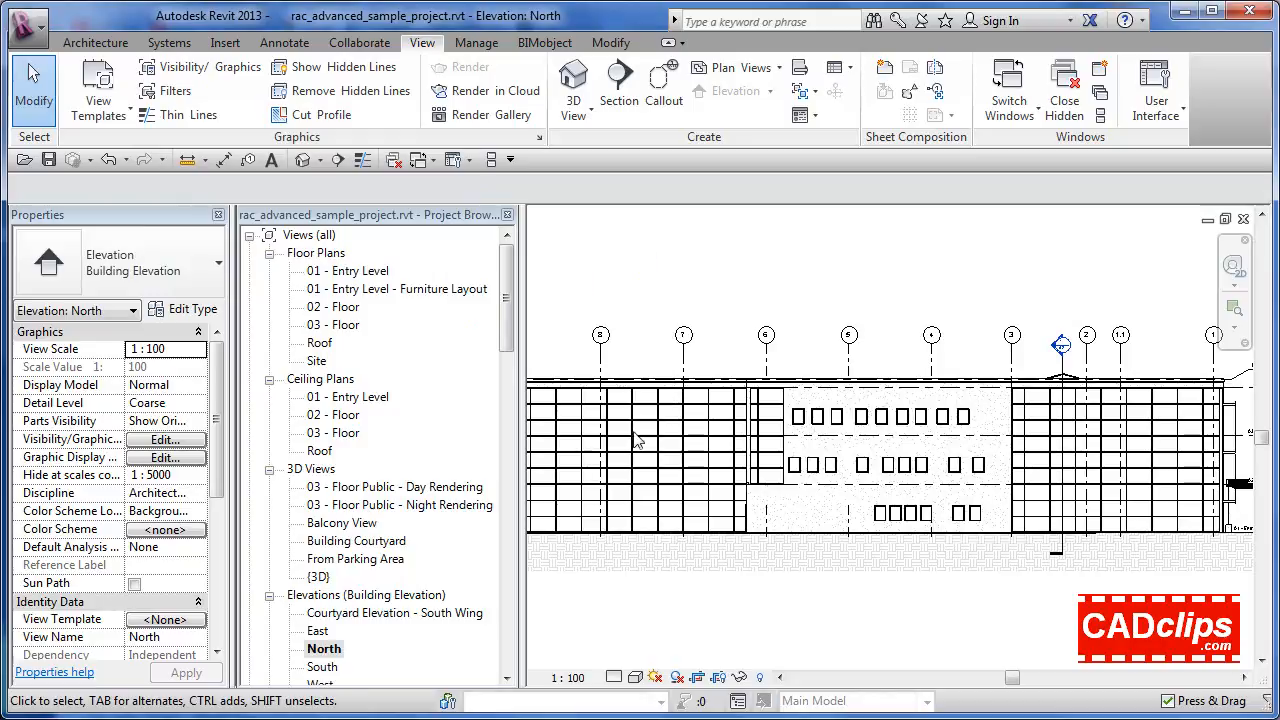
Step: In the Site floor plan, place an elevation of type Elevation Pres on the building's west side, facing the facade
double_click(317, 361)
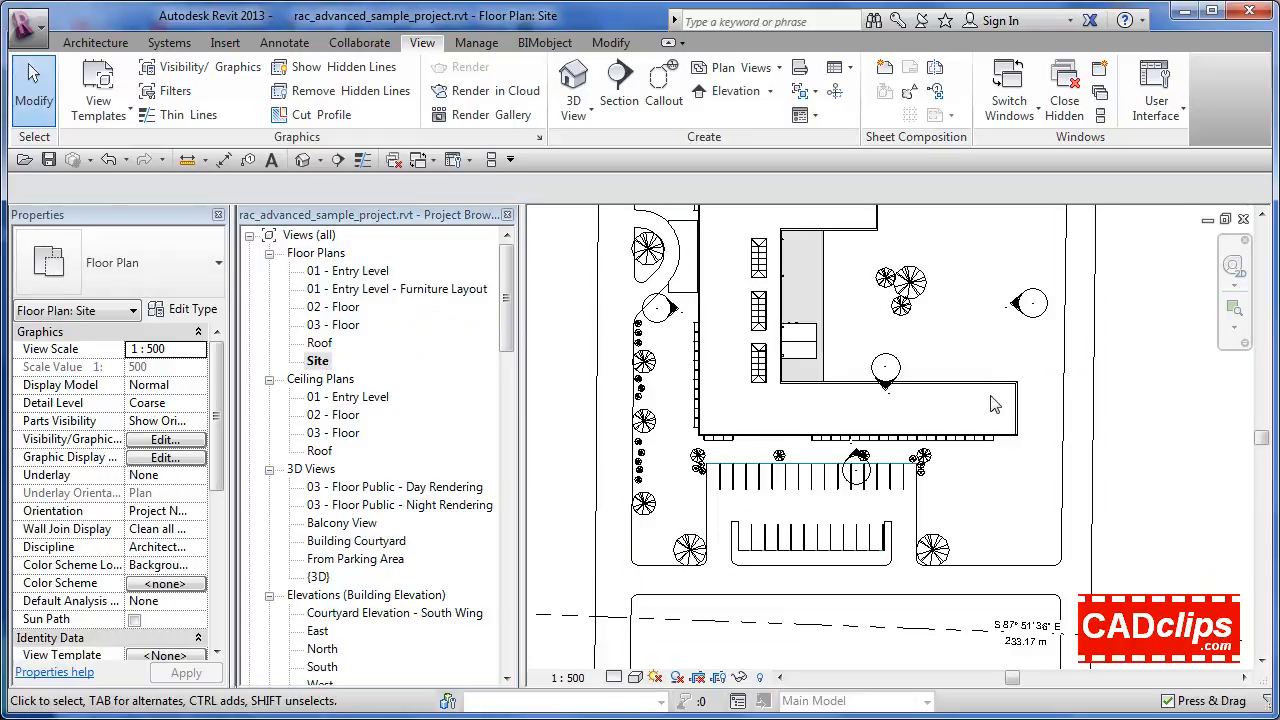
middle_click_drag(950, 325, 967, 393)
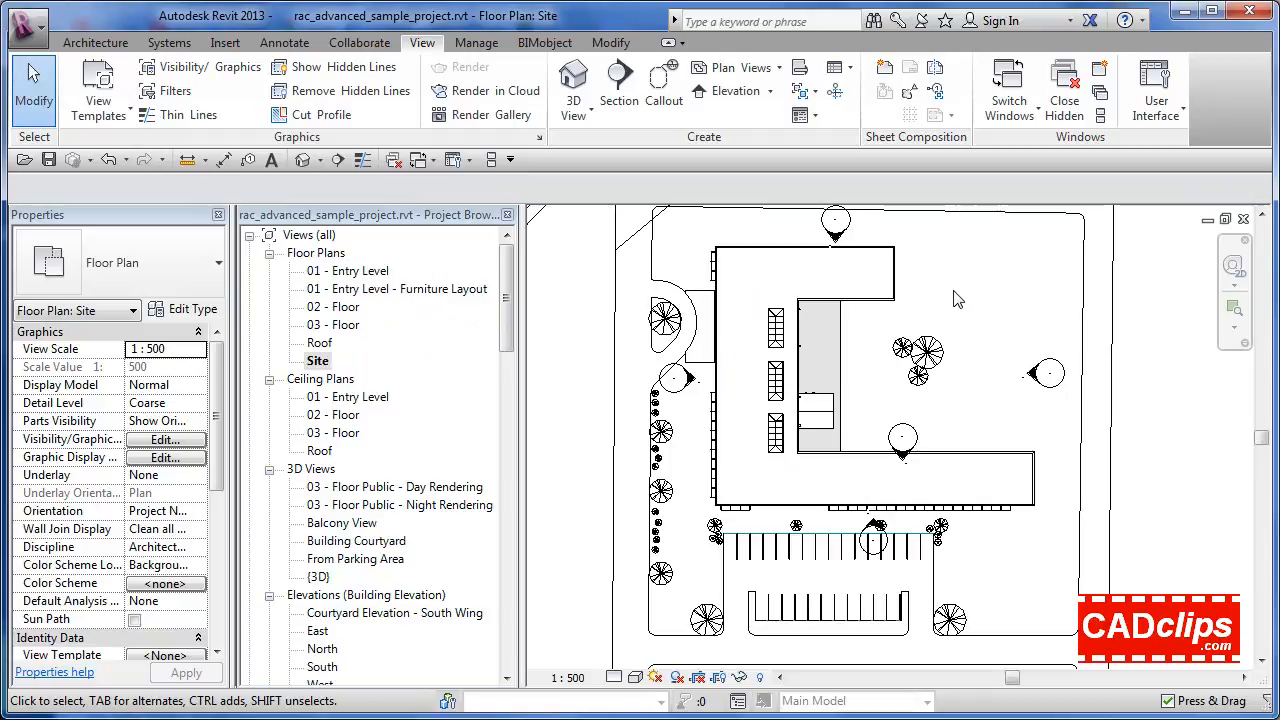
left_click(771, 91)
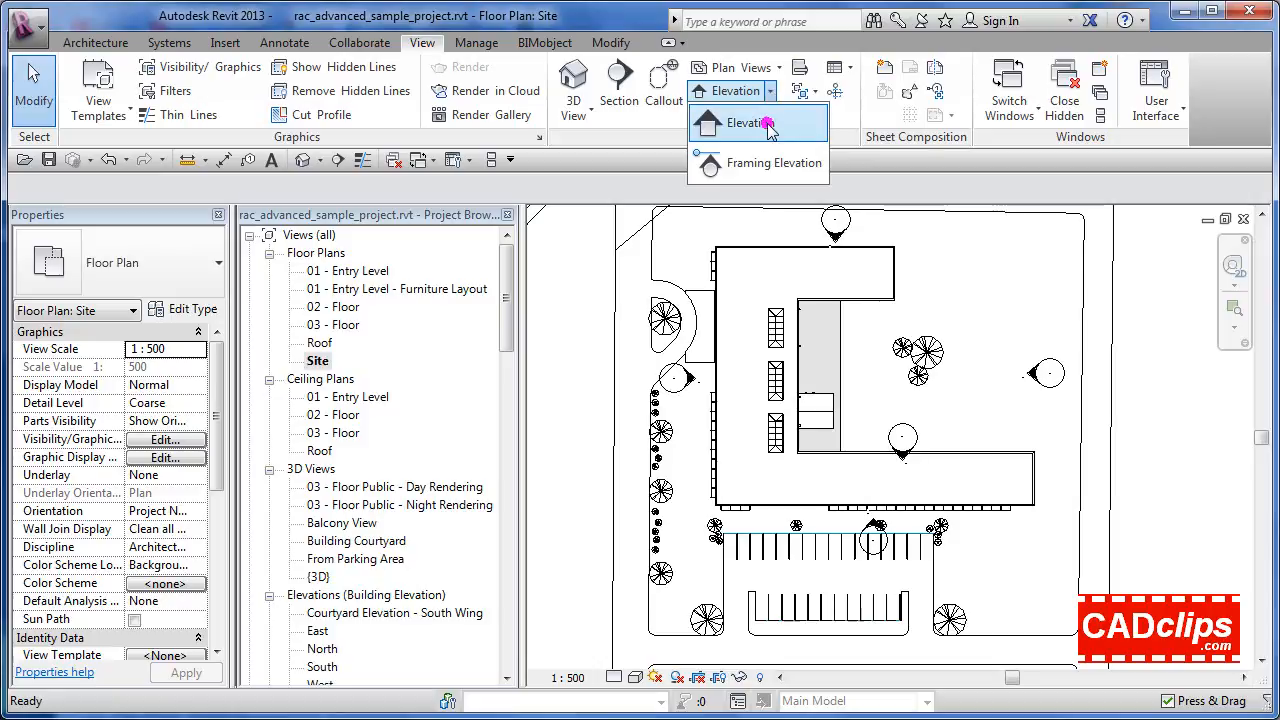
left_click(766, 124)
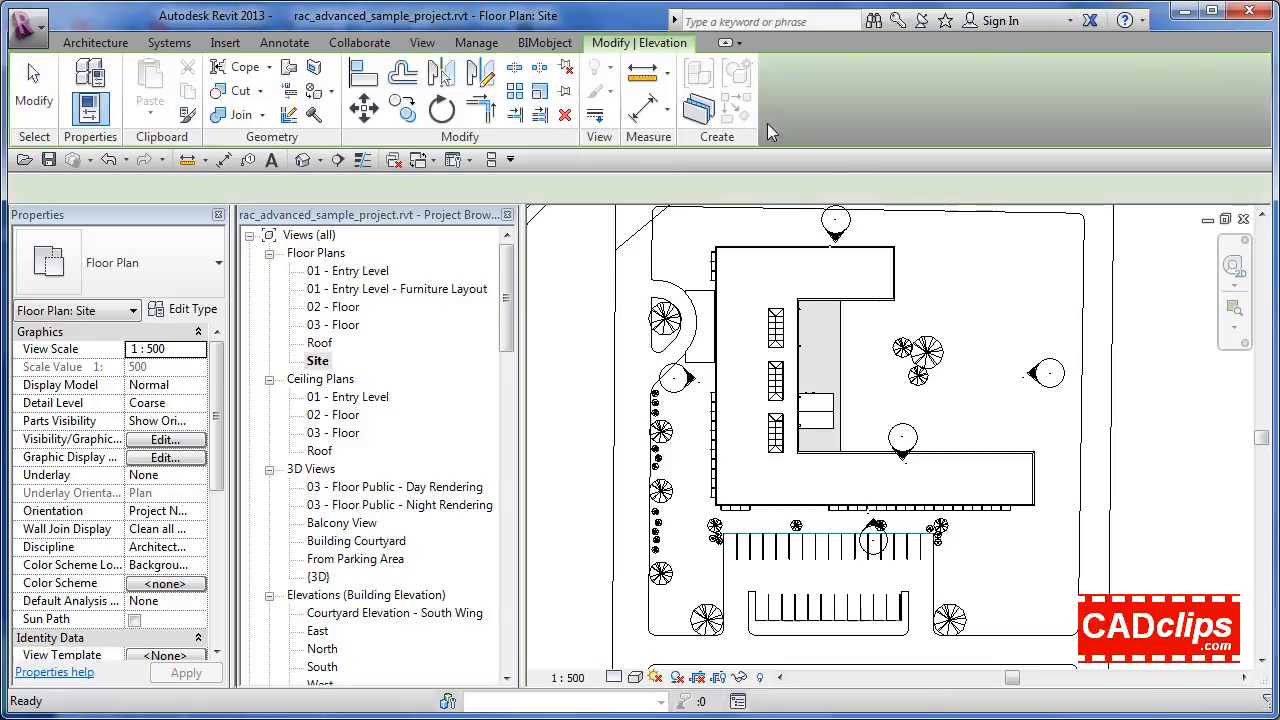
left_click(212, 266)
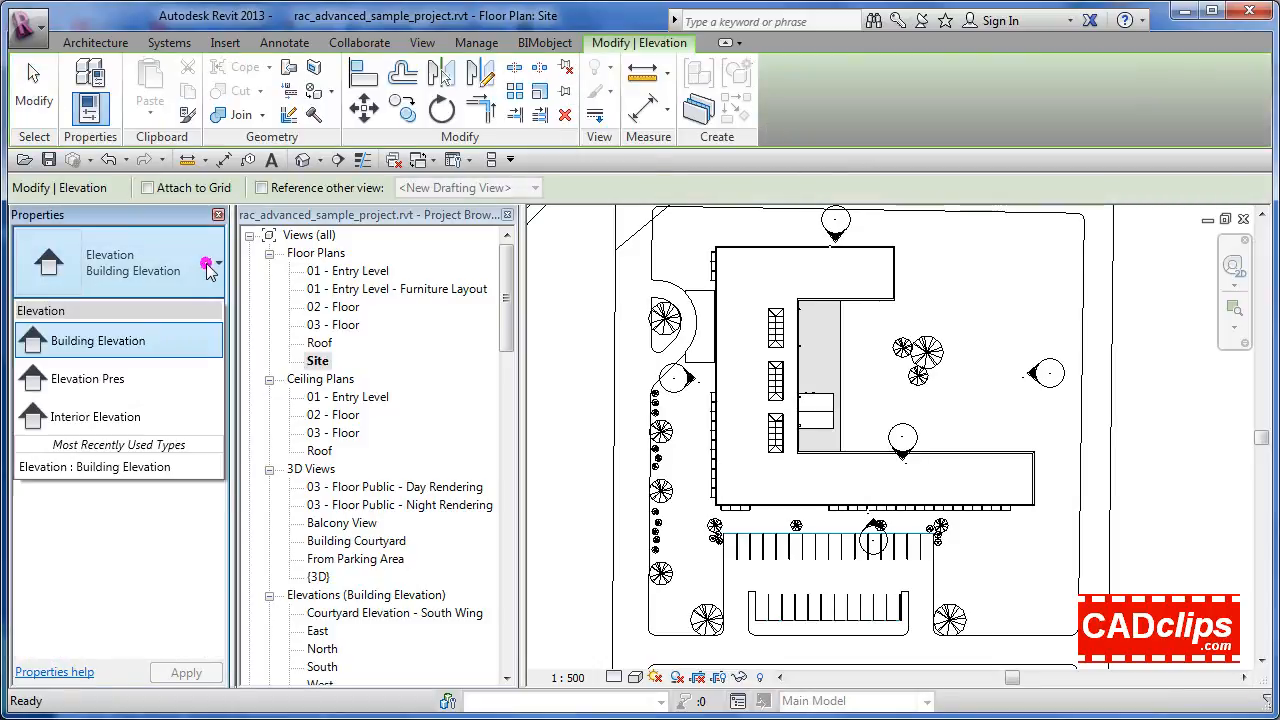
left_click(118, 379)
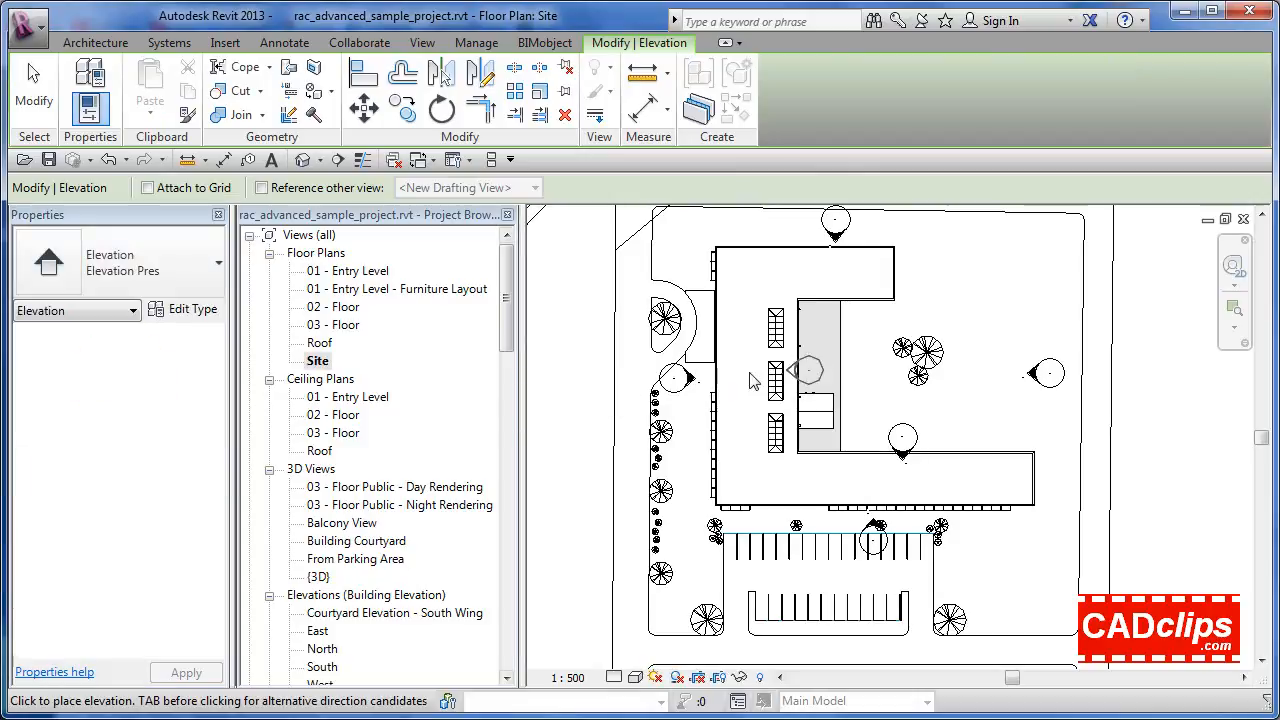
scroll(693, 393, "up", 1)
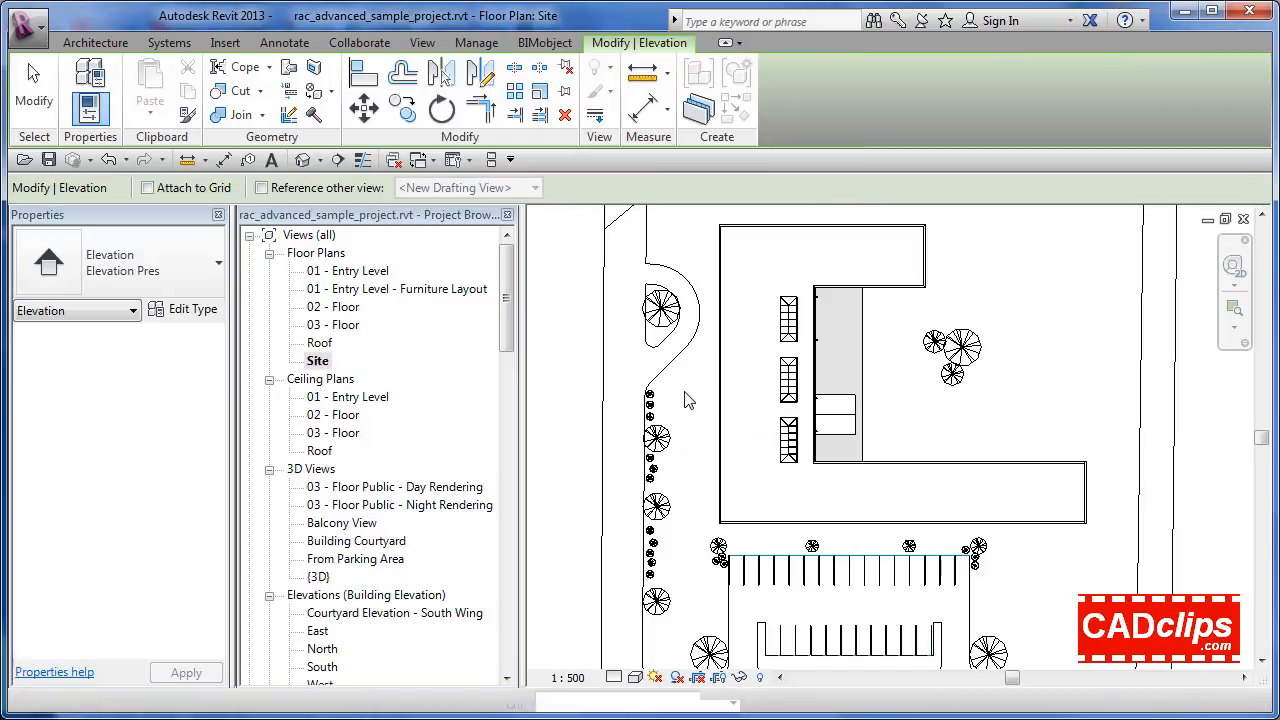
scroll(686, 392, "up", 2)
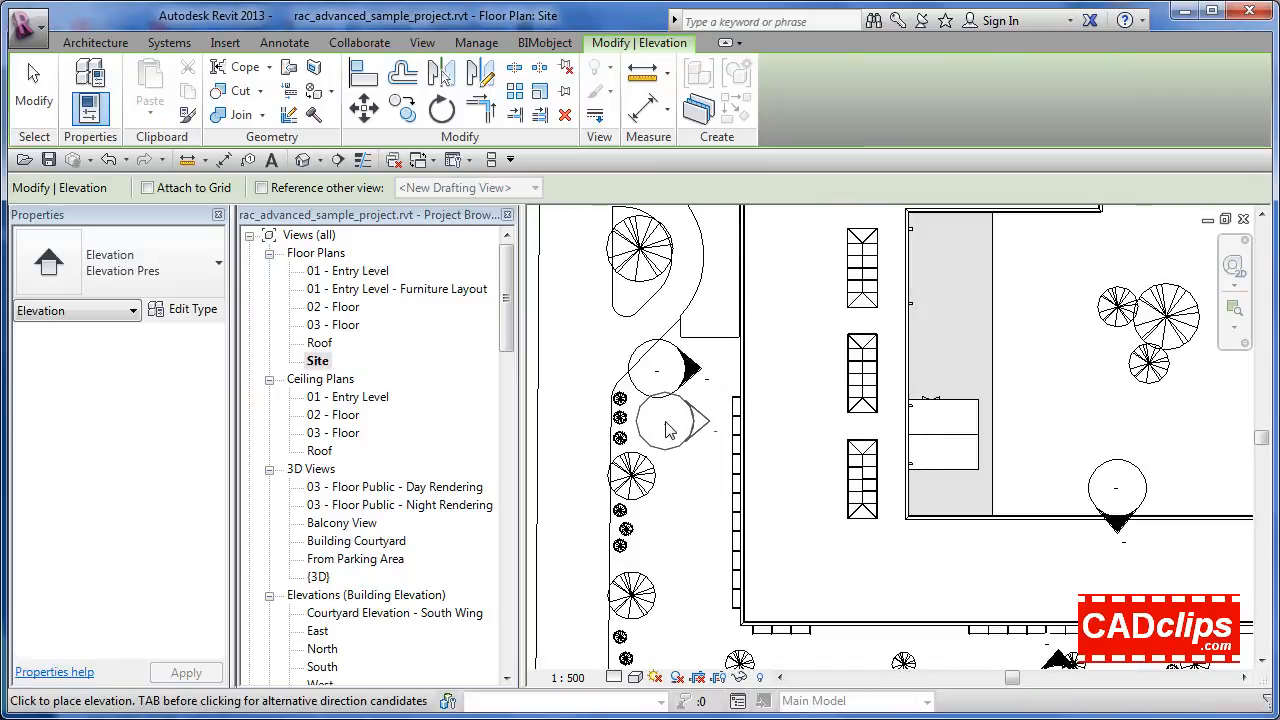
left_click(660, 420)
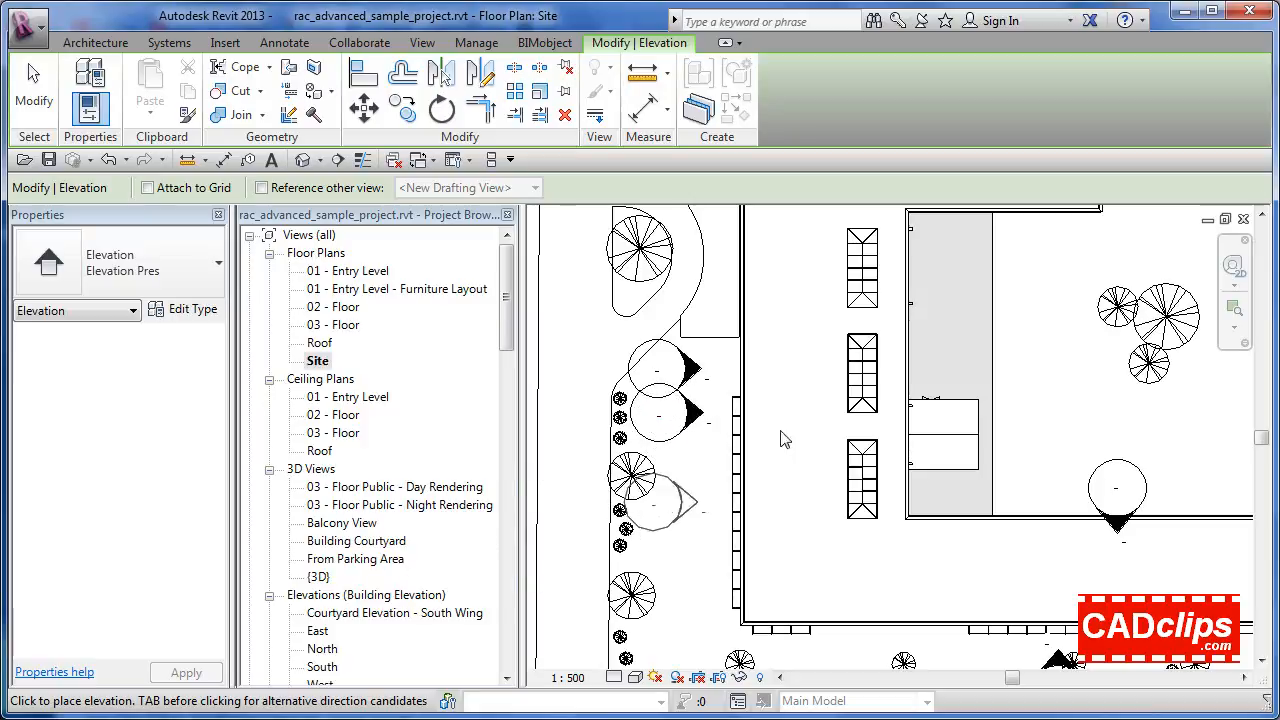
Step: Place a second Elevation Pres elevation in the courtyard, facing west toward the building, and end the placement
left_click(955, 356)
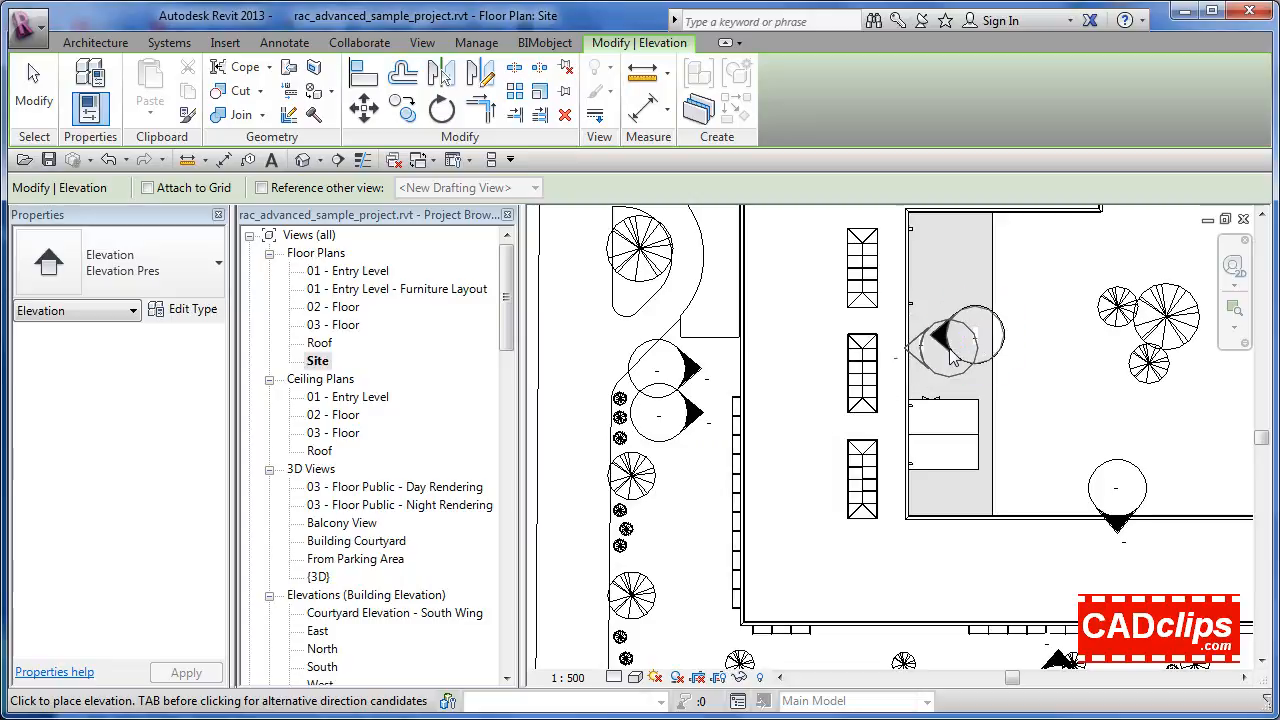
key("Escape")
key("Escape")
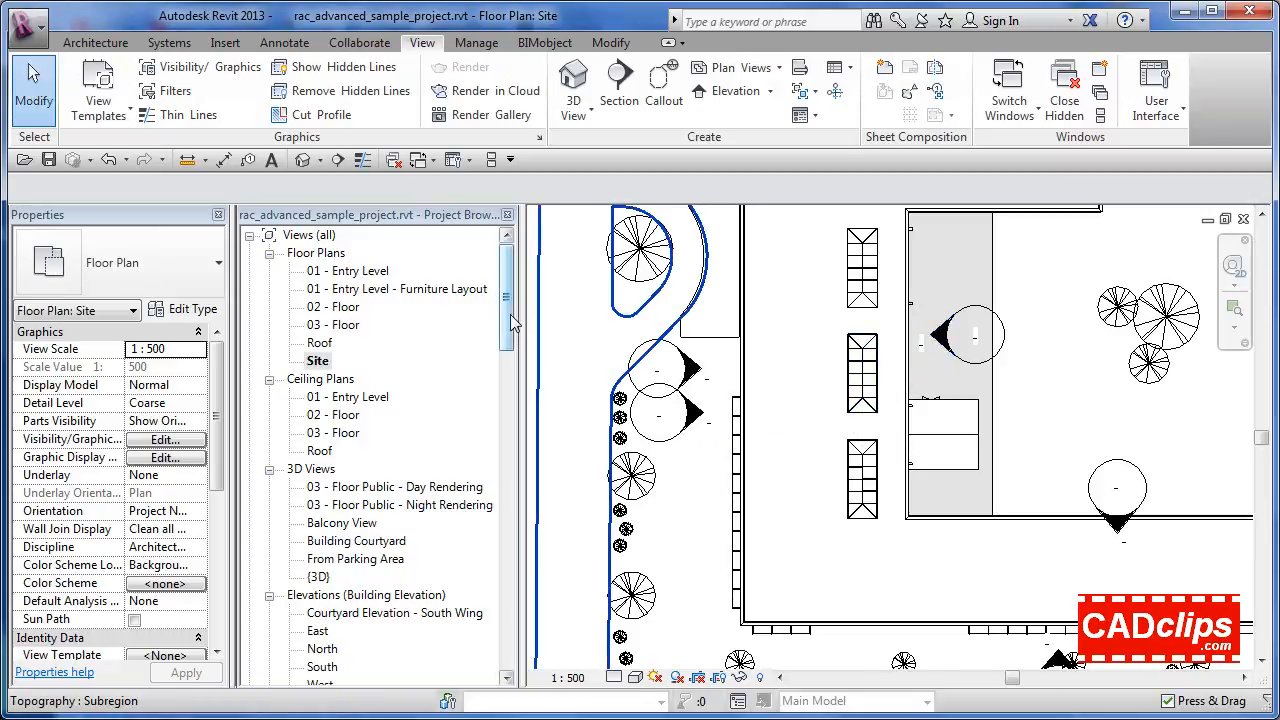
Step: Expand the Elevations (Elevation Pres) view group and open the Elevation 1 - a view
left_click_drag(505, 318, 505, 390)
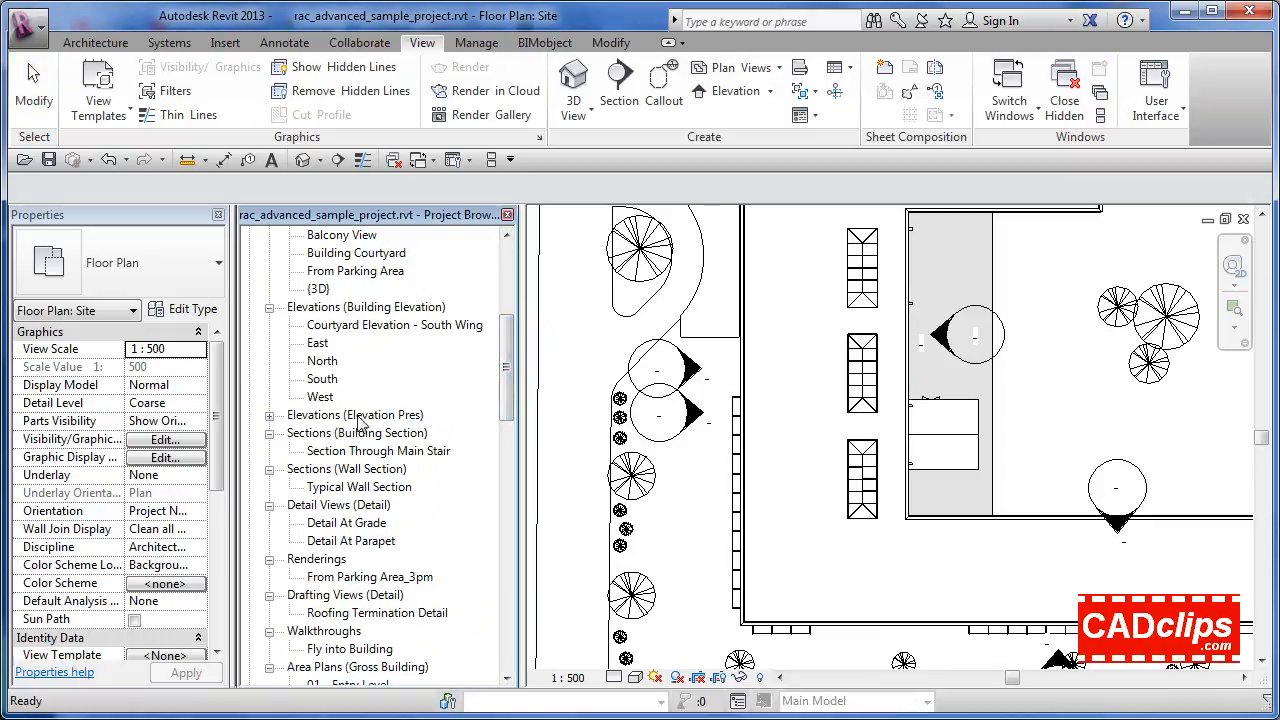
left_click(269, 415)
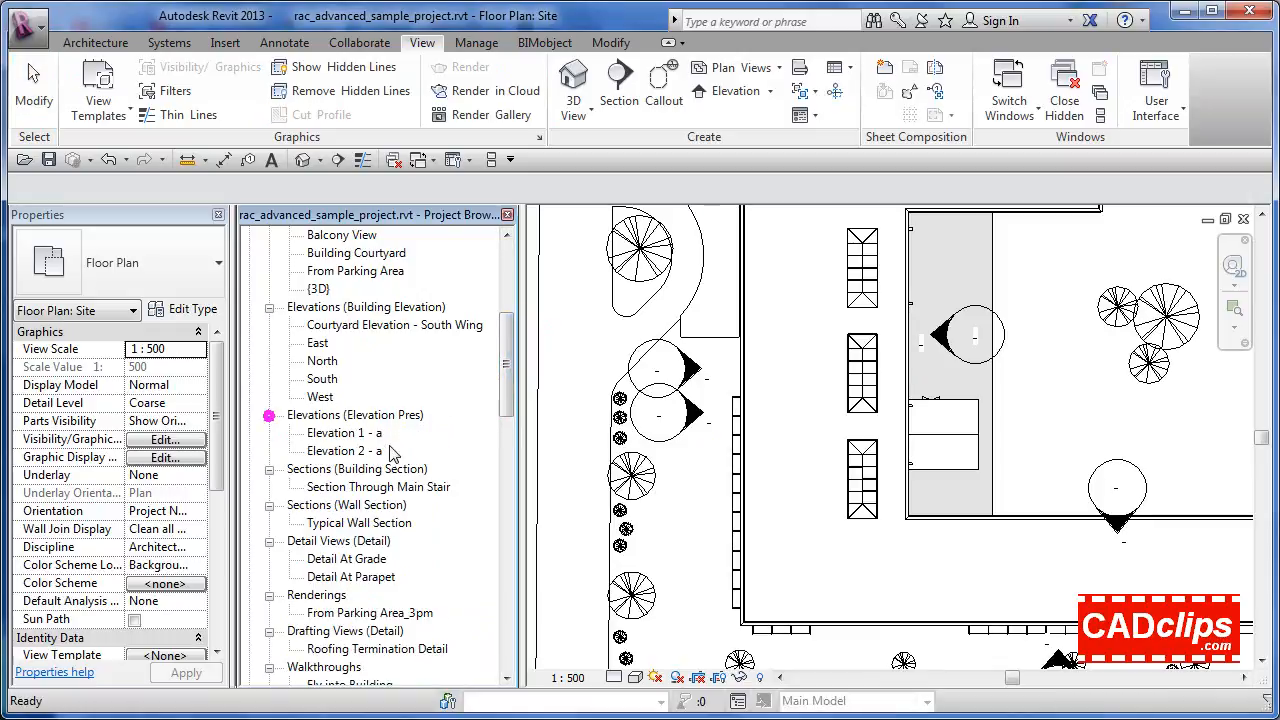
double_click(368, 436)
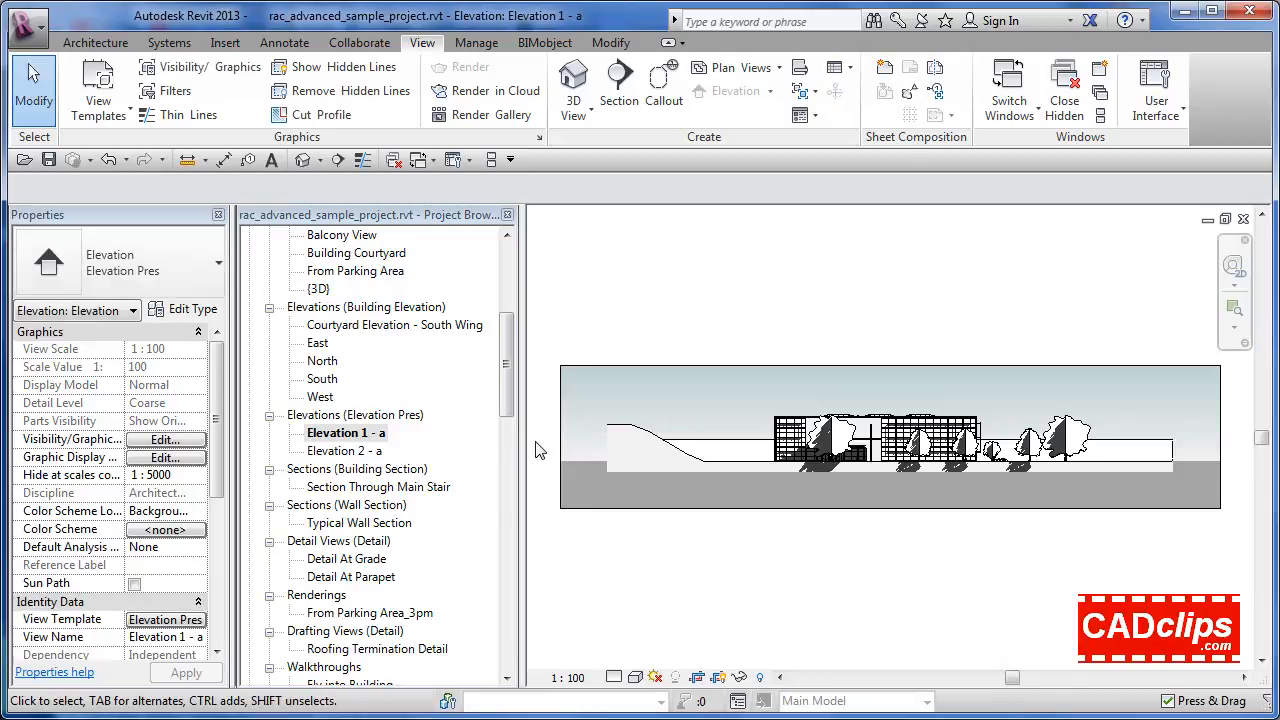
Step: Narrow the crop region of Elevation 1 - a by bringing its left boundary in close to the building
left_click(563, 391)
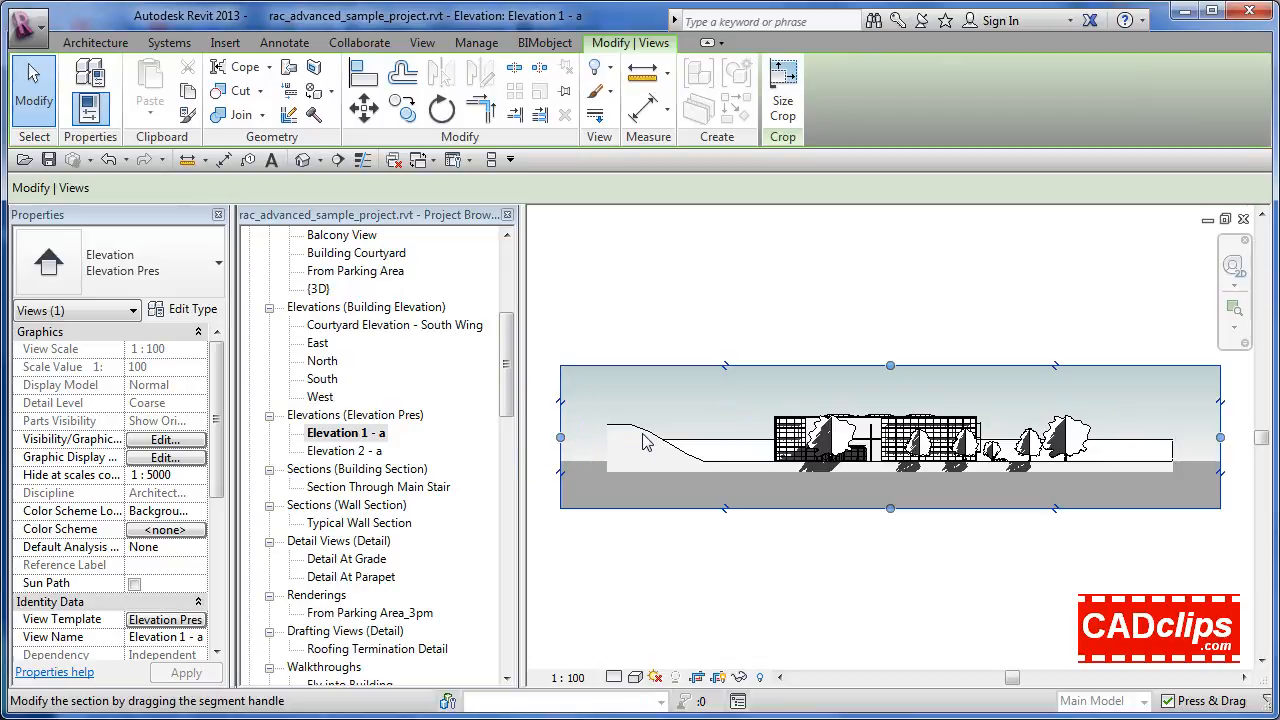
left_click_drag(643, 434, 740, 437)
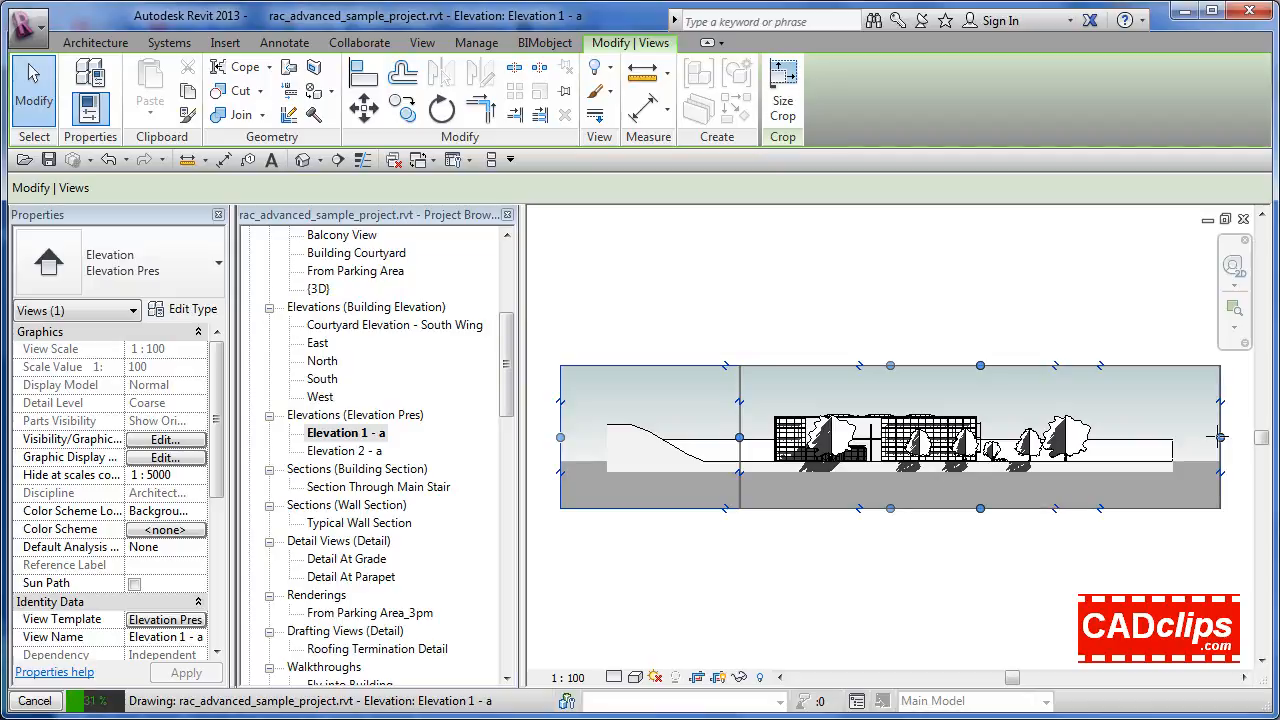
left_click(1093, 546)
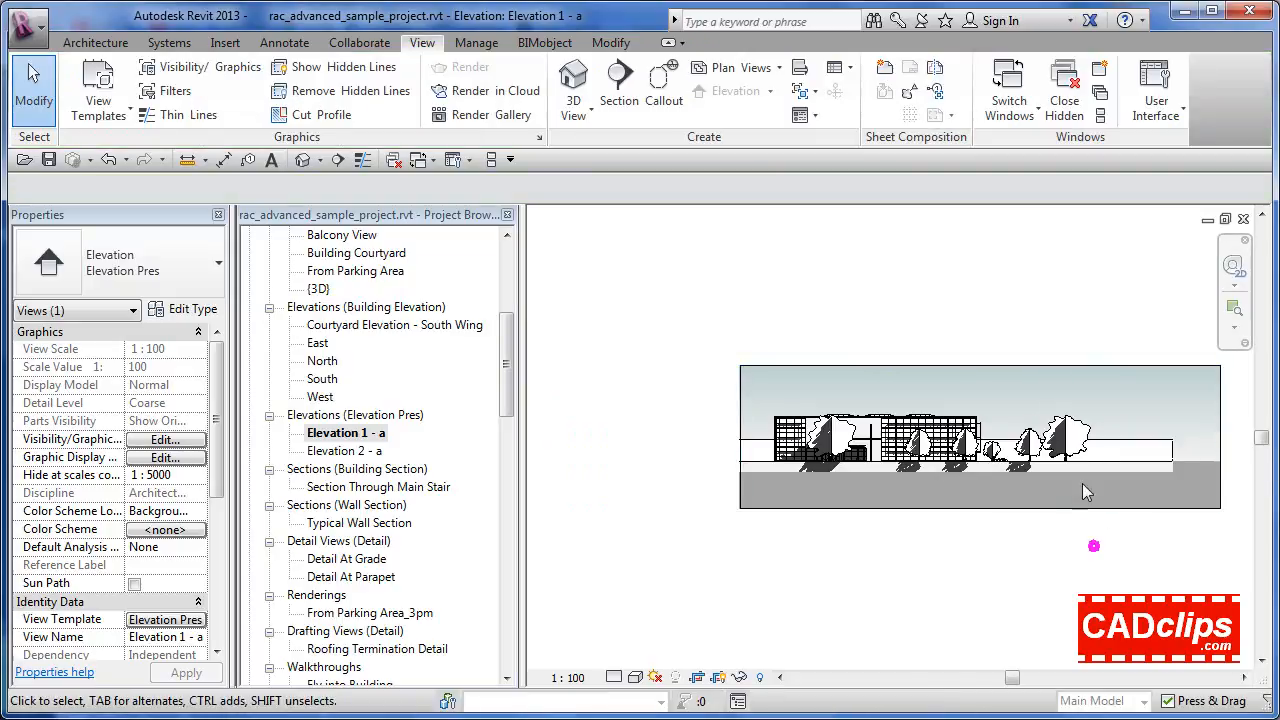
Step: Inspect the Elevation 1 - a facade up close and open the Elevation 2 - a view for comparison
scroll(947, 441, "up", 4)
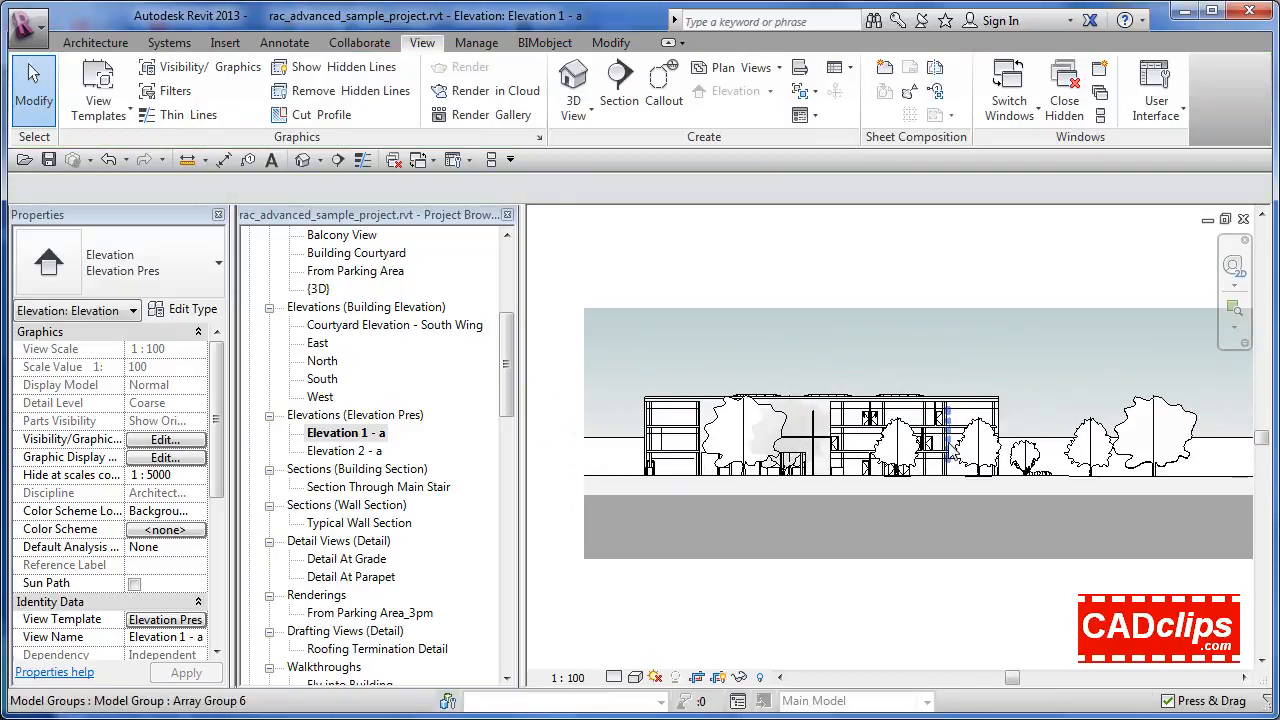
scroll(950, 445, "up", 2)
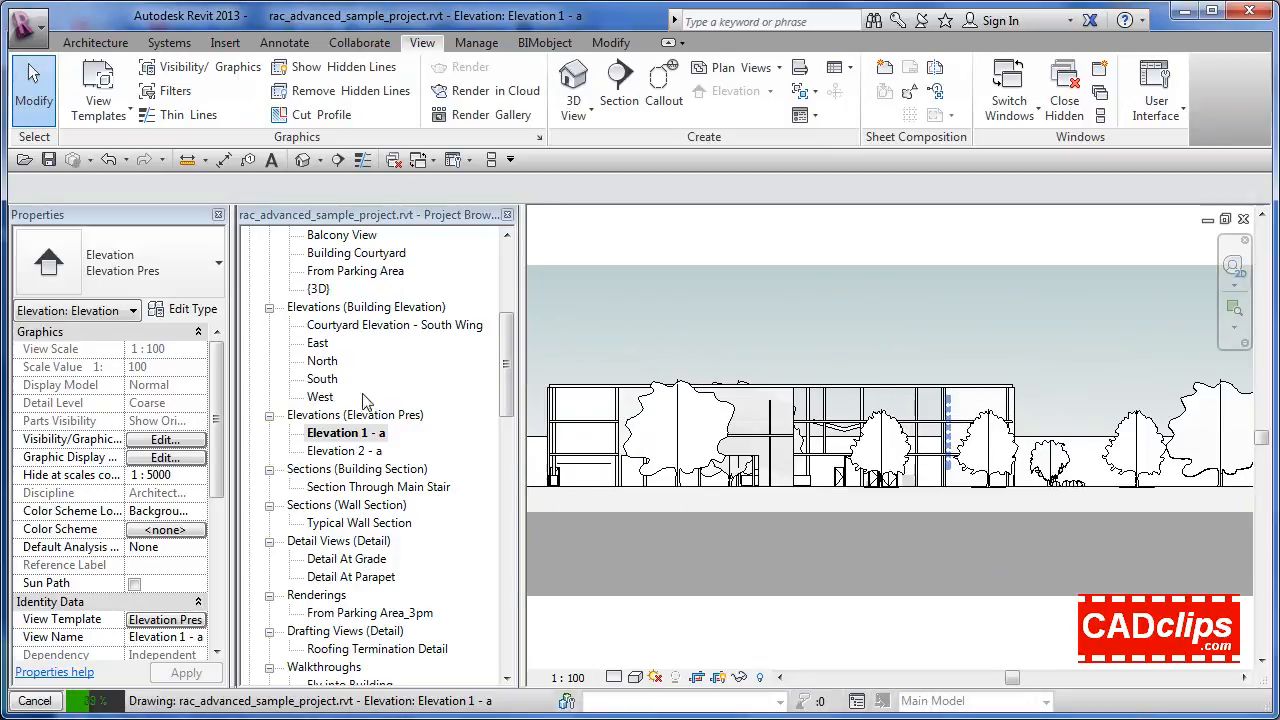
double_click(360, 452)
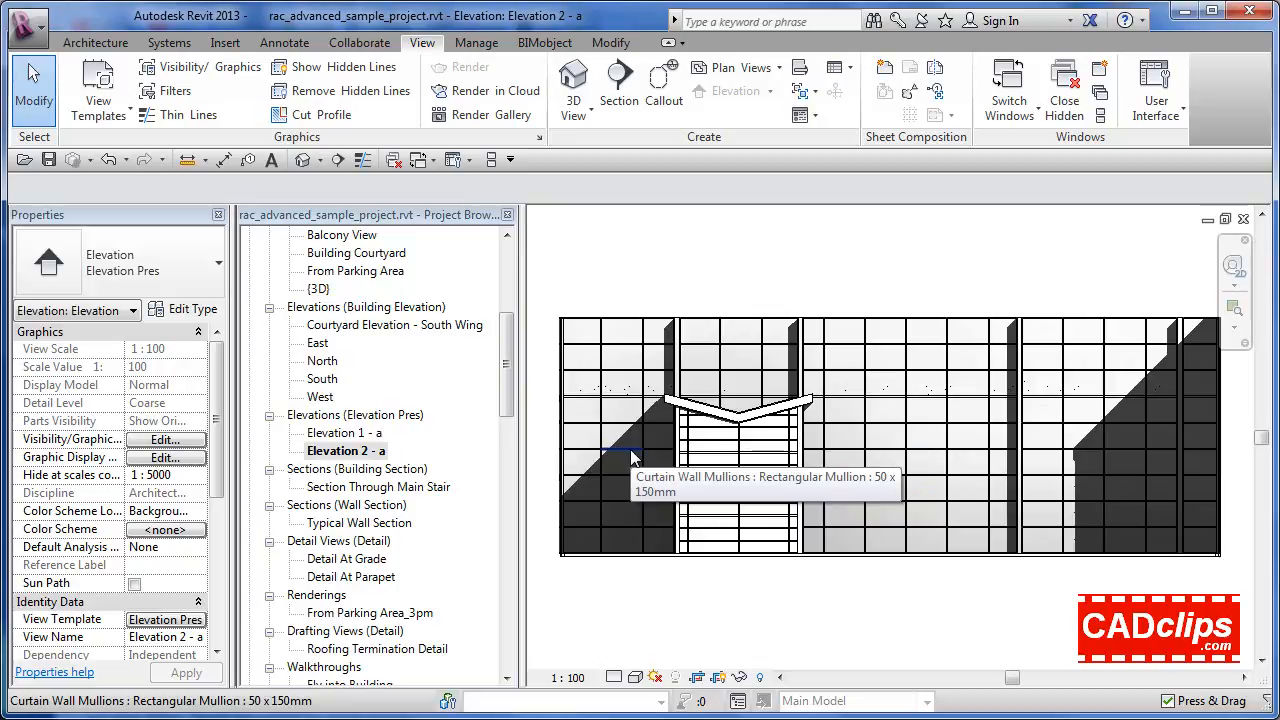
Step: Open the manager for the project's view templates and place its dialog clear of the elevation
left_click(122, 110)
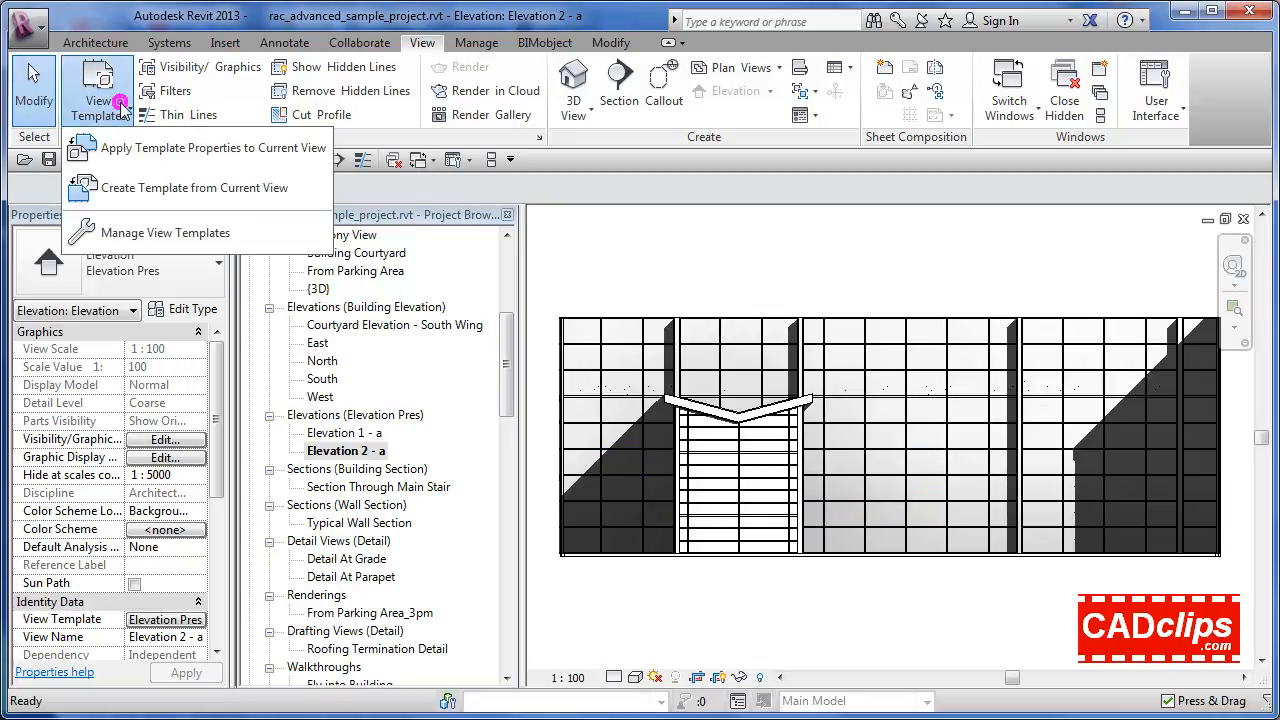
left_click(158, 236)
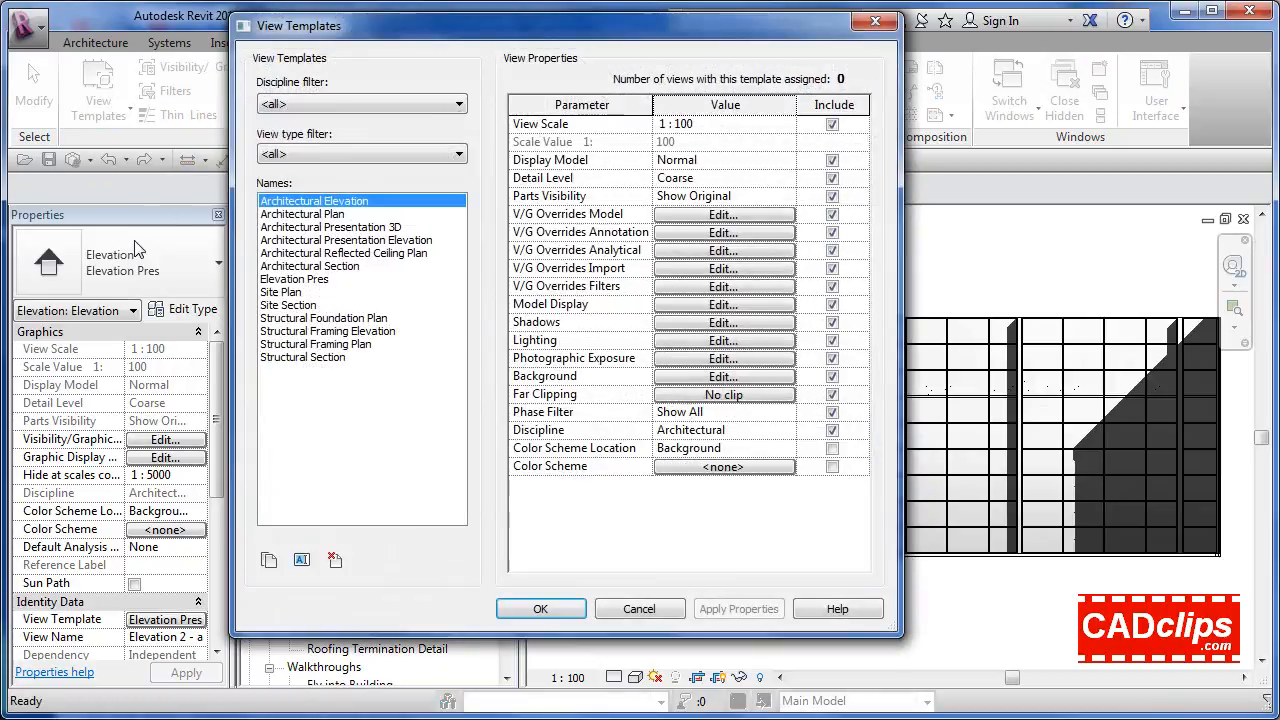
left_click_drag(450, 35, 233, 48)
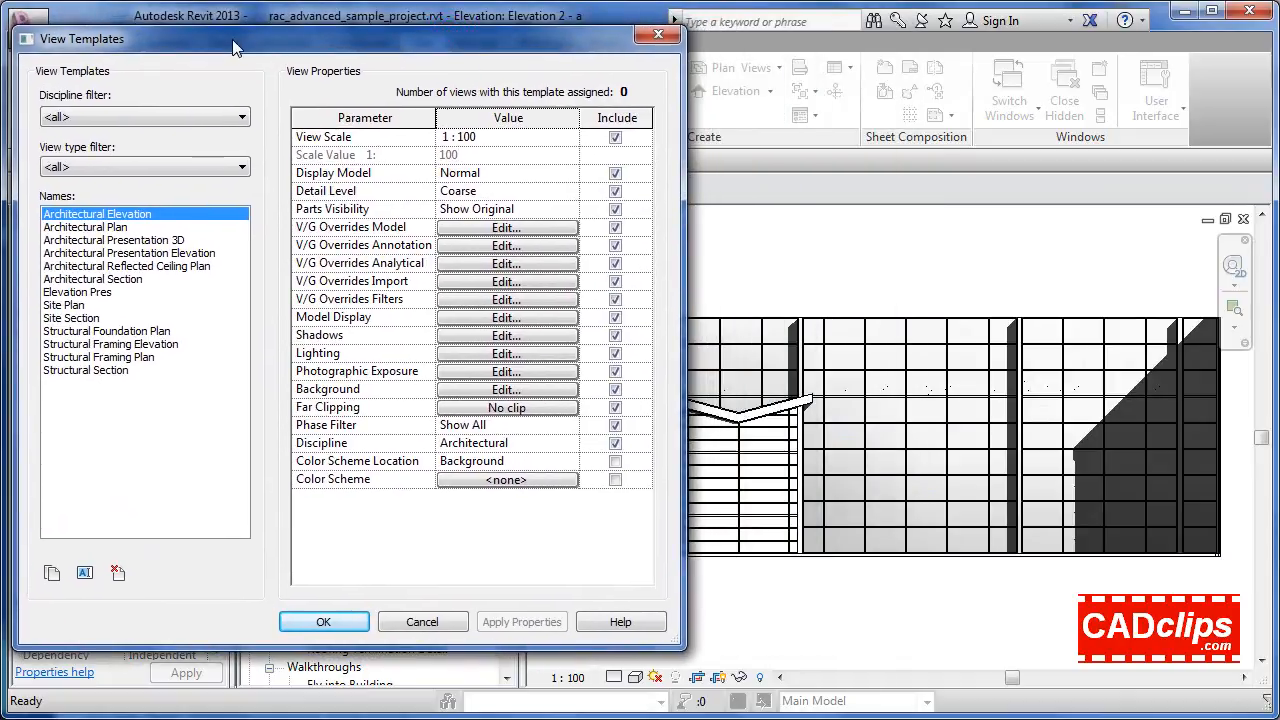
left_click(490, 336)
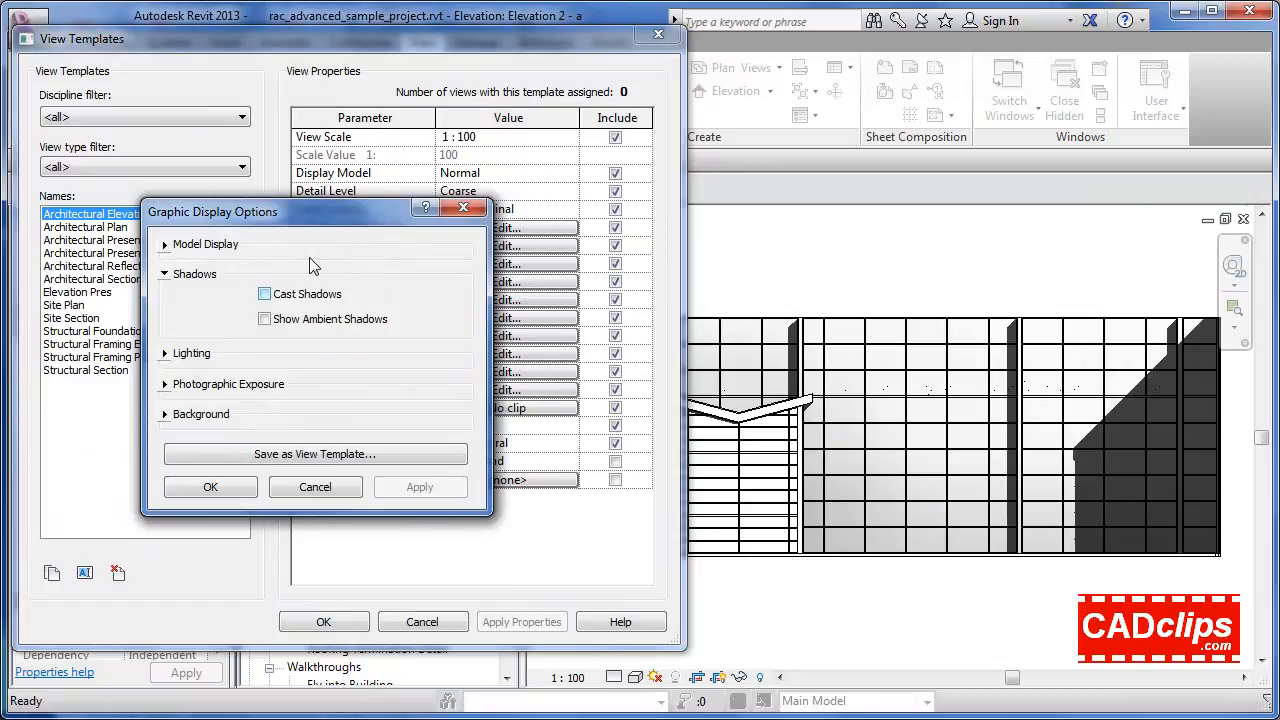
left_click_drag(336, 213, 333, 250)
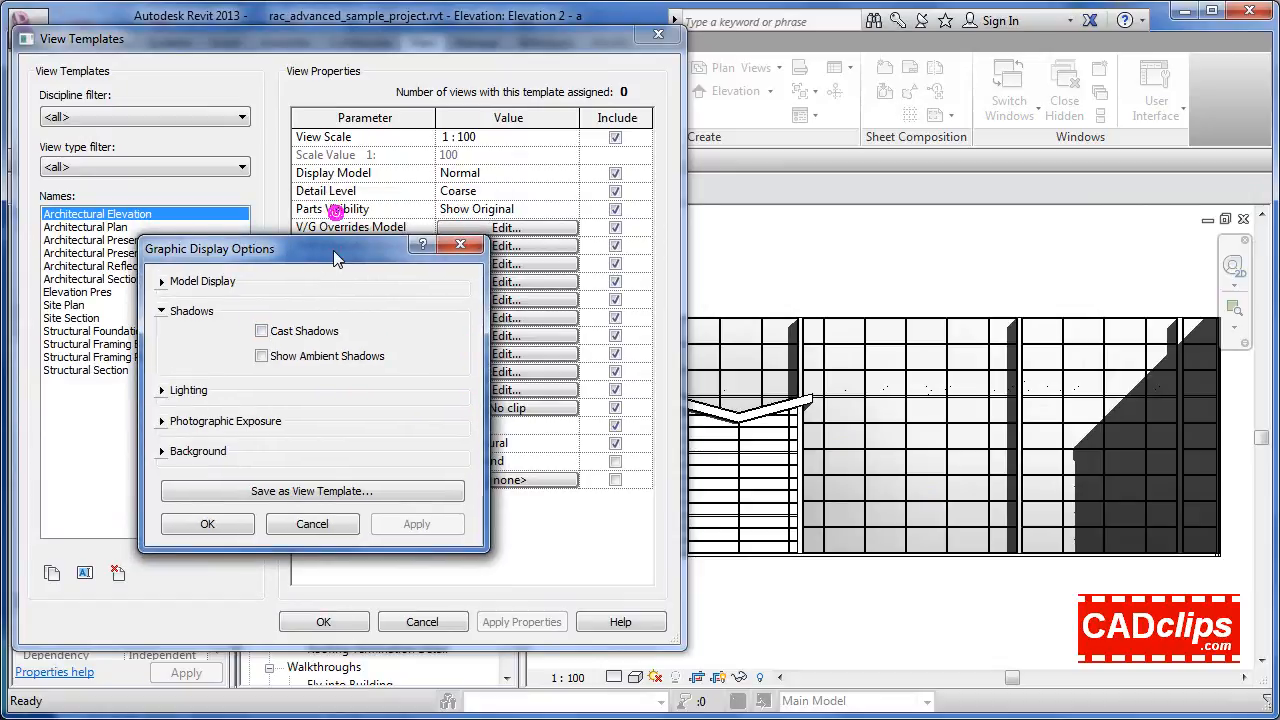
left_click(318, 523)
Step: Turn off Show Ambient Shadows in the Elevation Pres view template, apply the change, and close the template manager
left_click(100, 292)
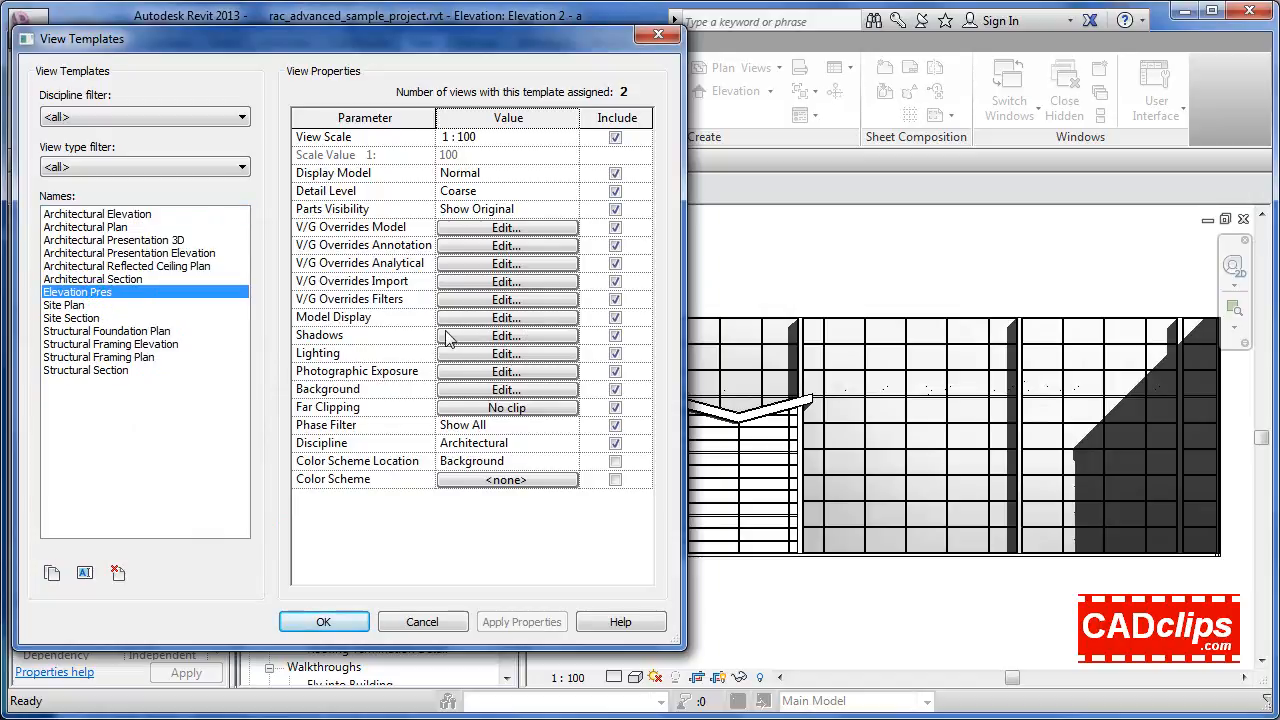
left_click(451, 335)
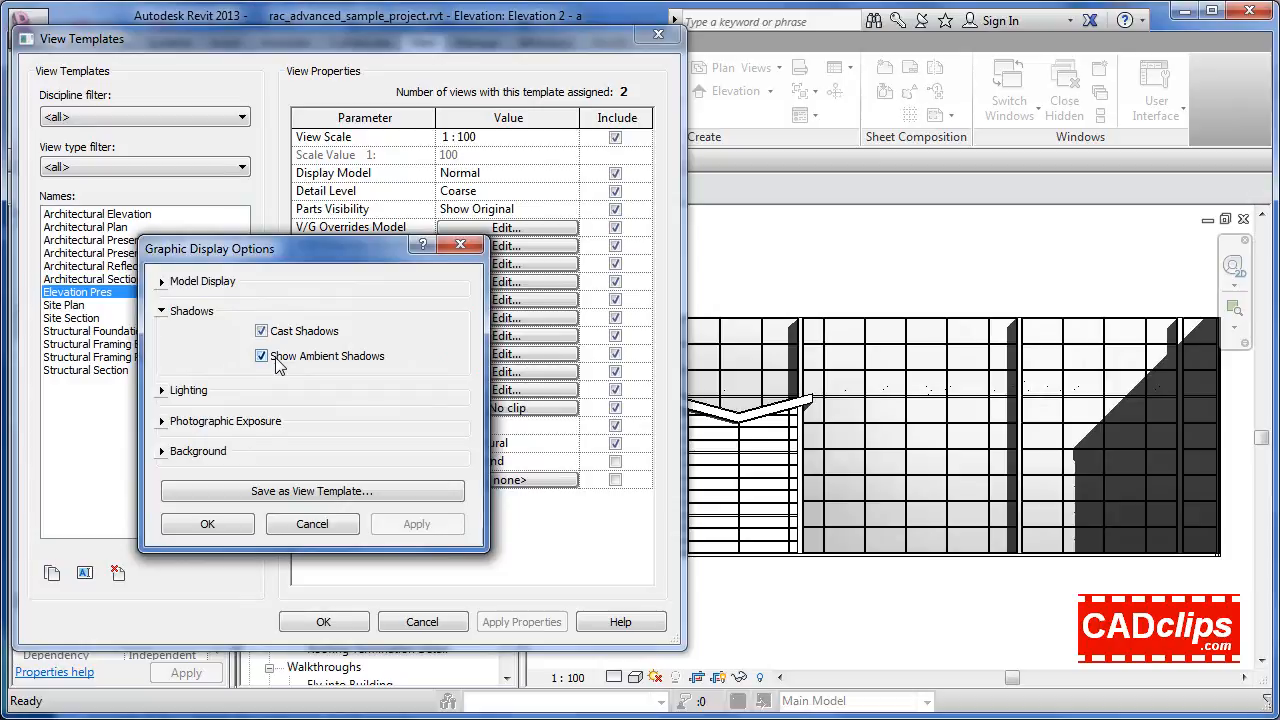
left_click(264, 358)
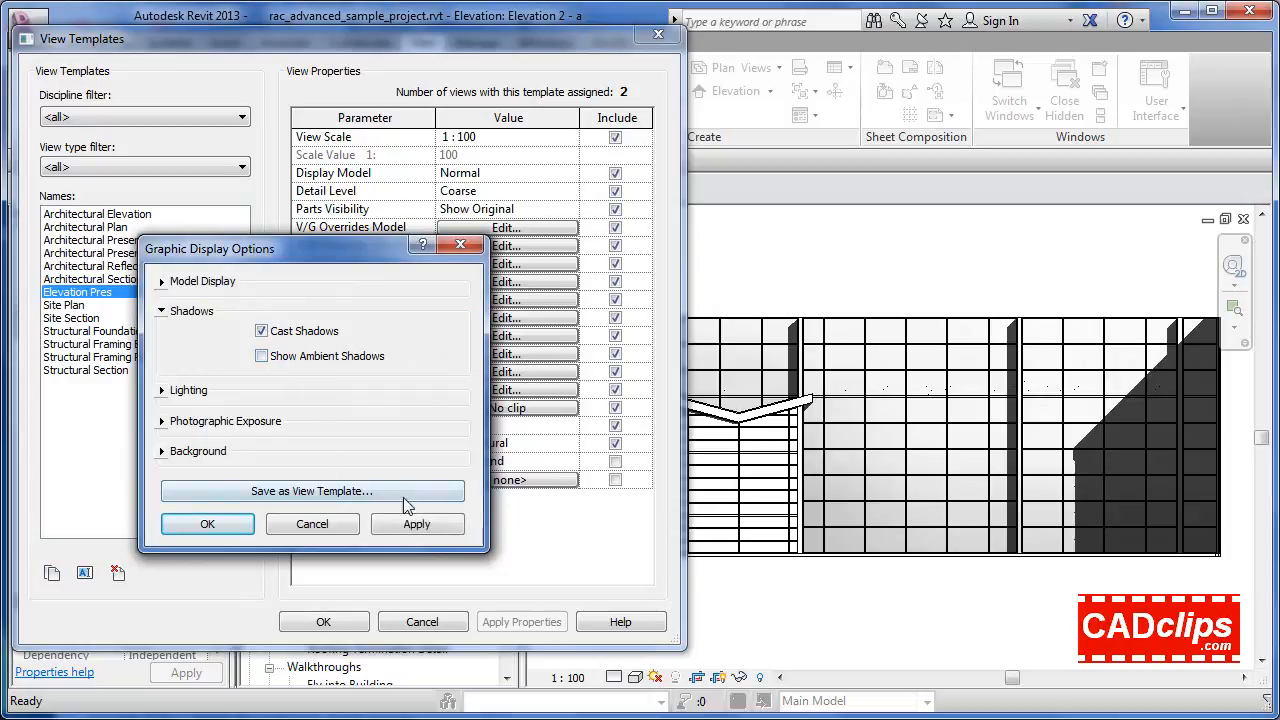
left_click(421, 526)
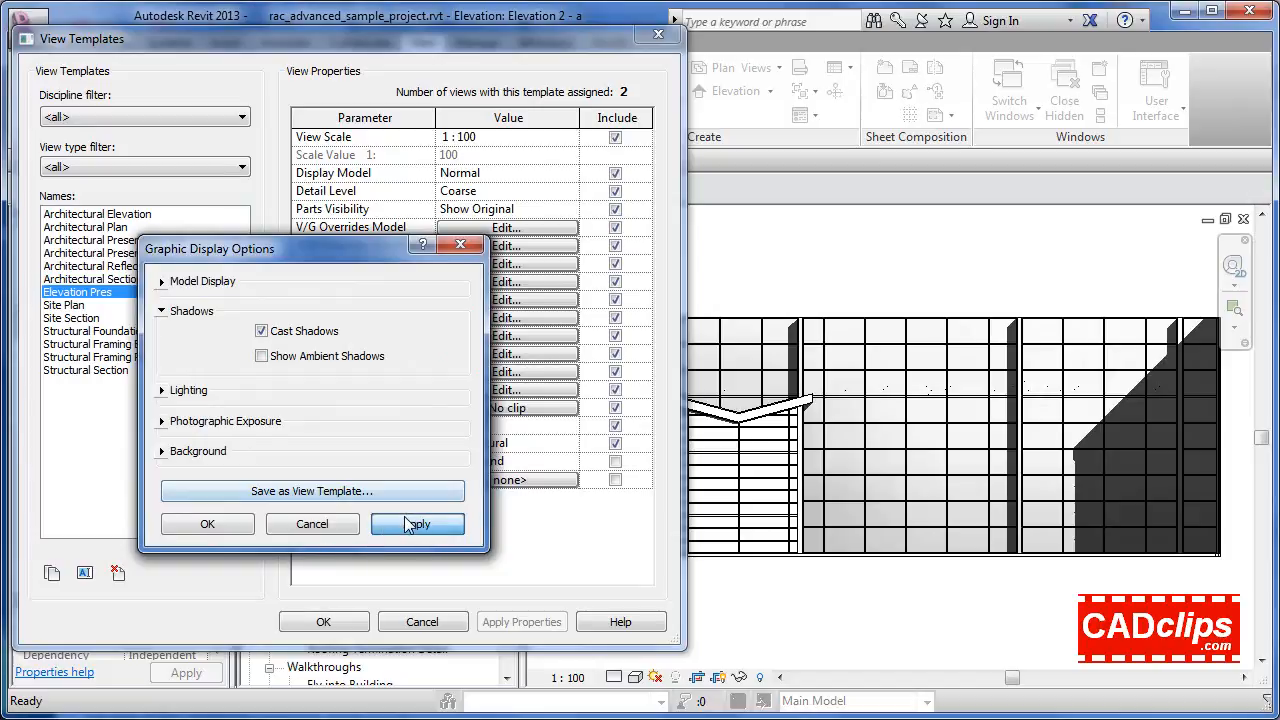
left_click(404, 516)
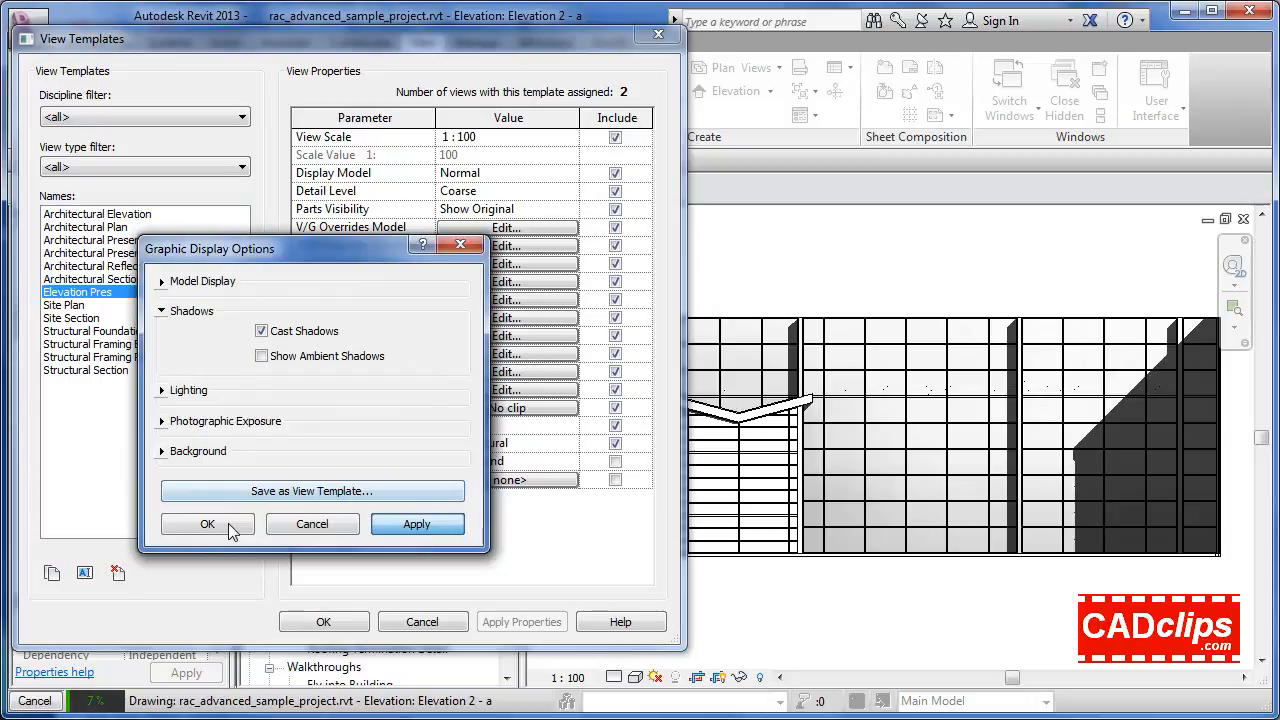
left_click(228, 523)
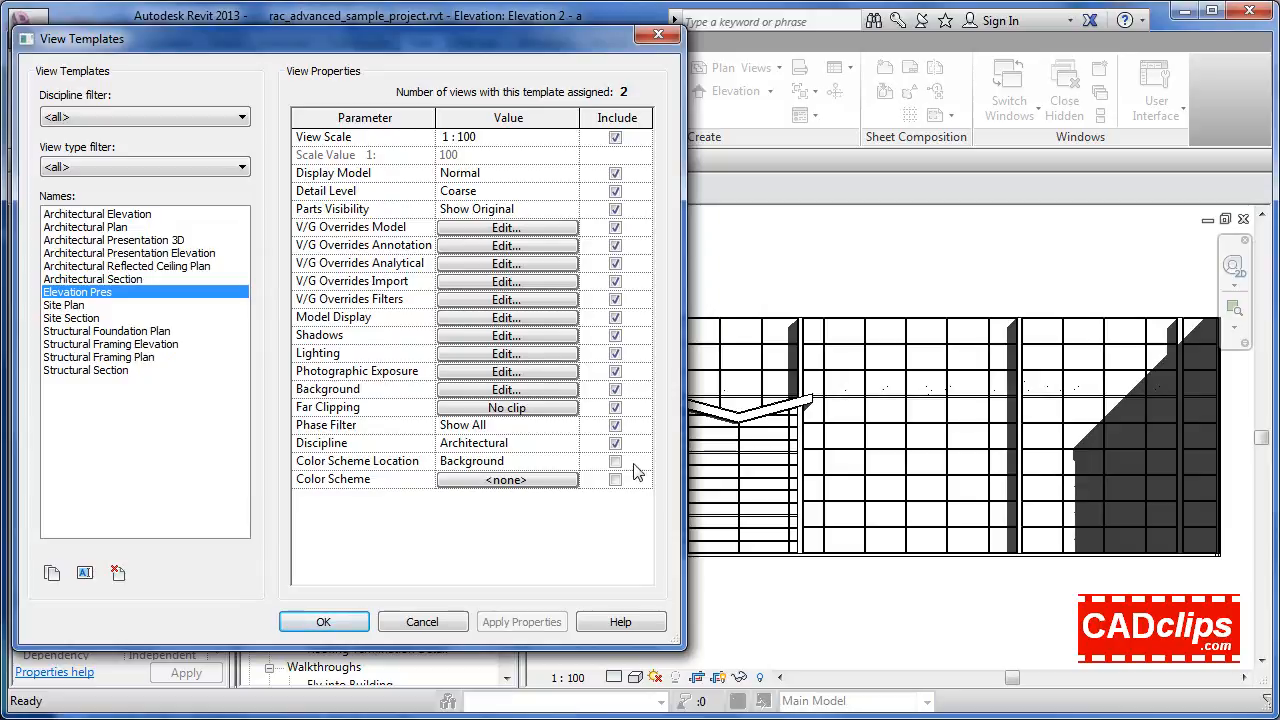
left_click(338, 622)
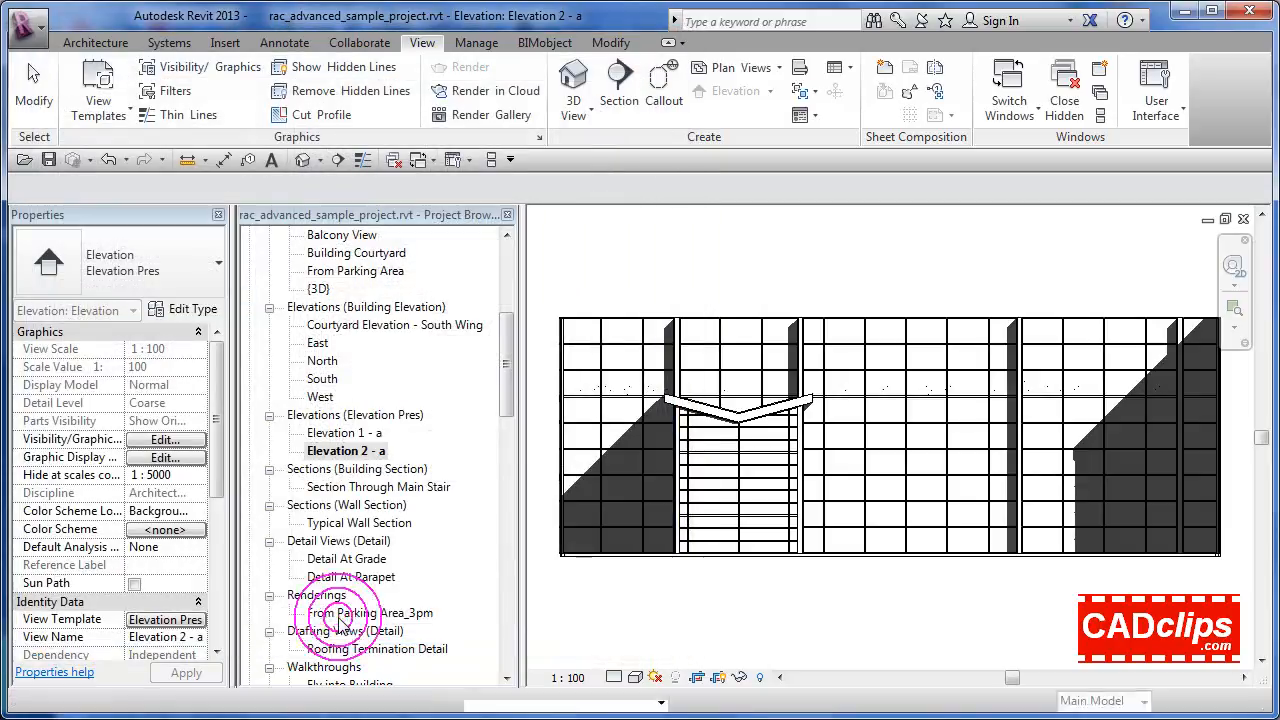
Step: Widen the property list of Elevation 2 - a and review the settings of its assigned Elevation Pres view template
left_click(654, 258)
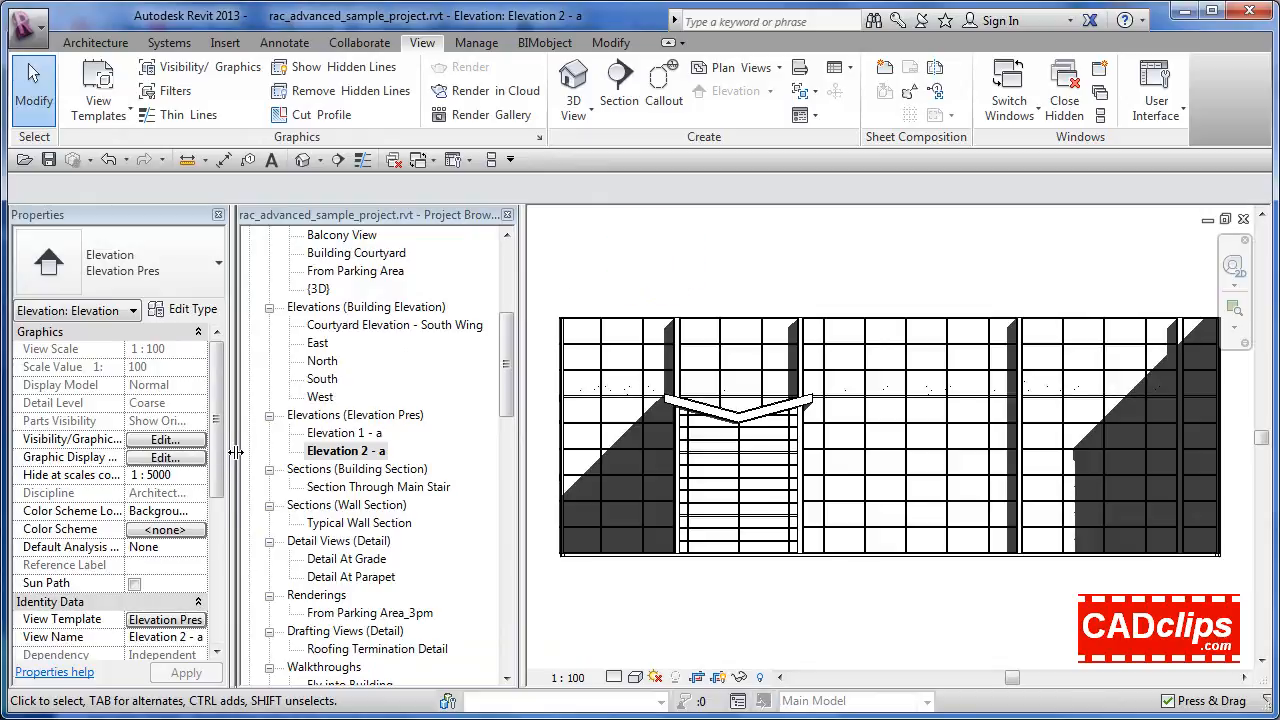
left_click_drag(236, 452, 276, 452)
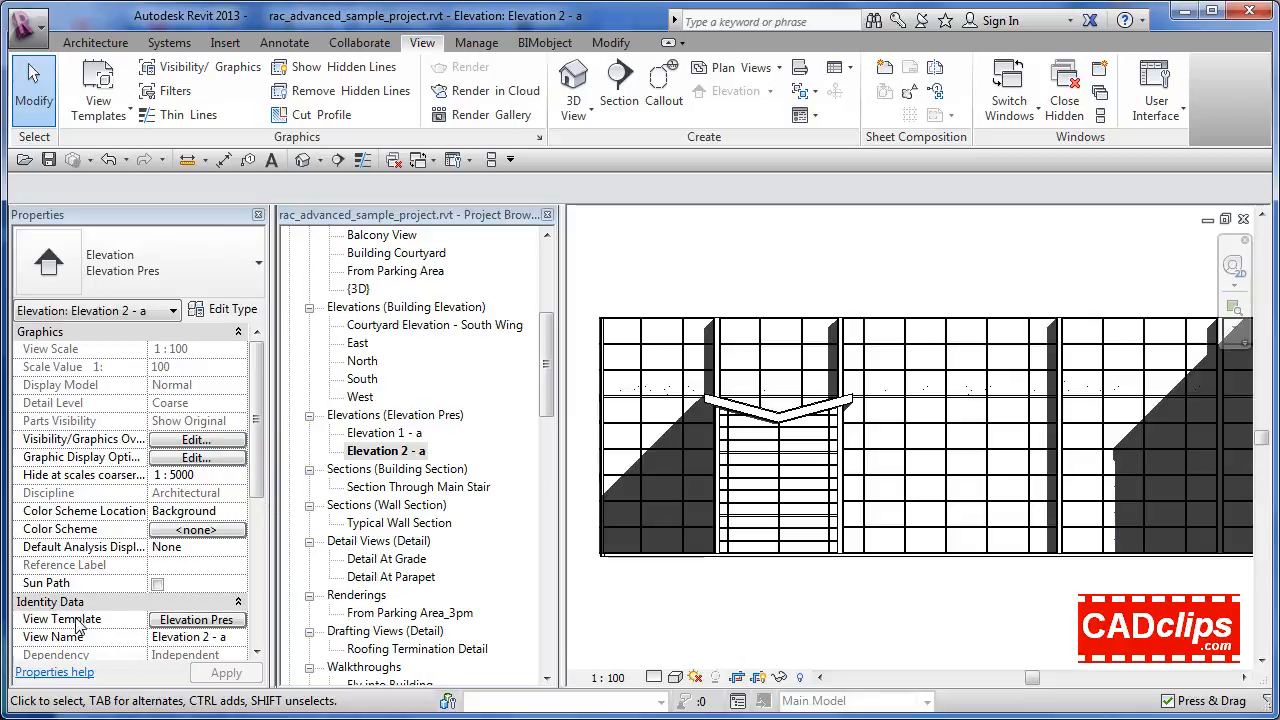
left_click(214, 622)
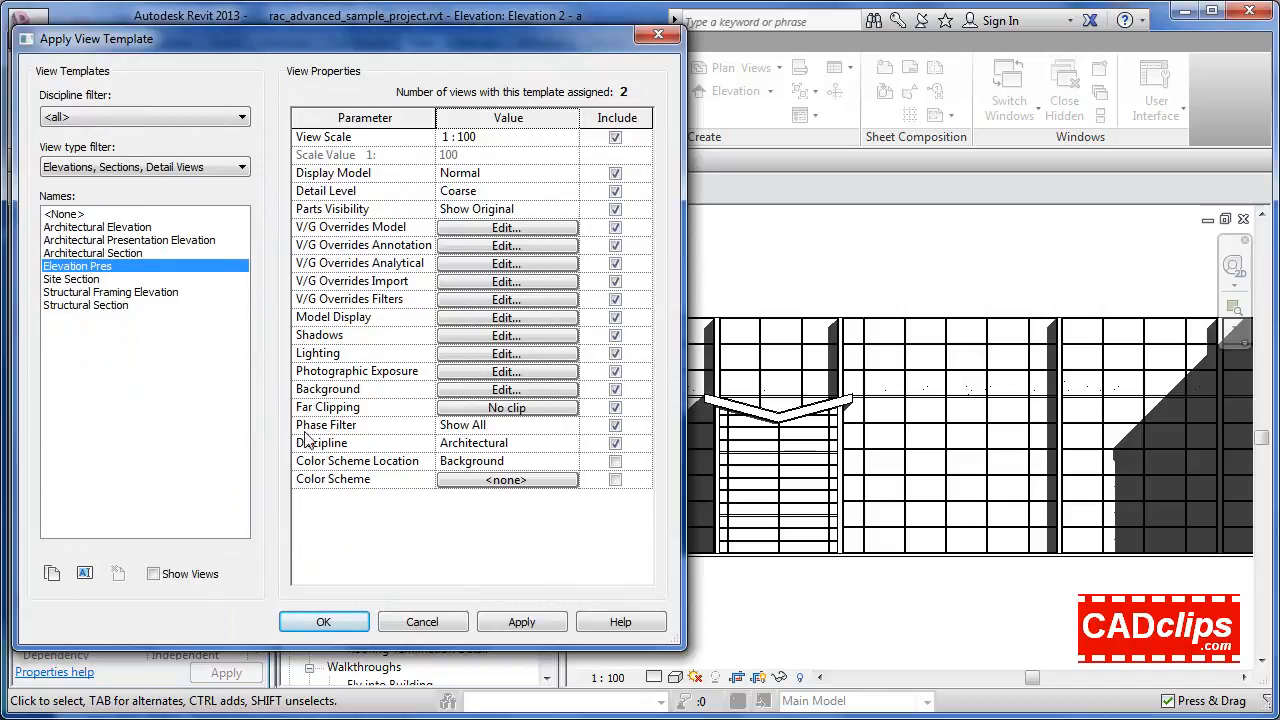
left_click(356, 622)
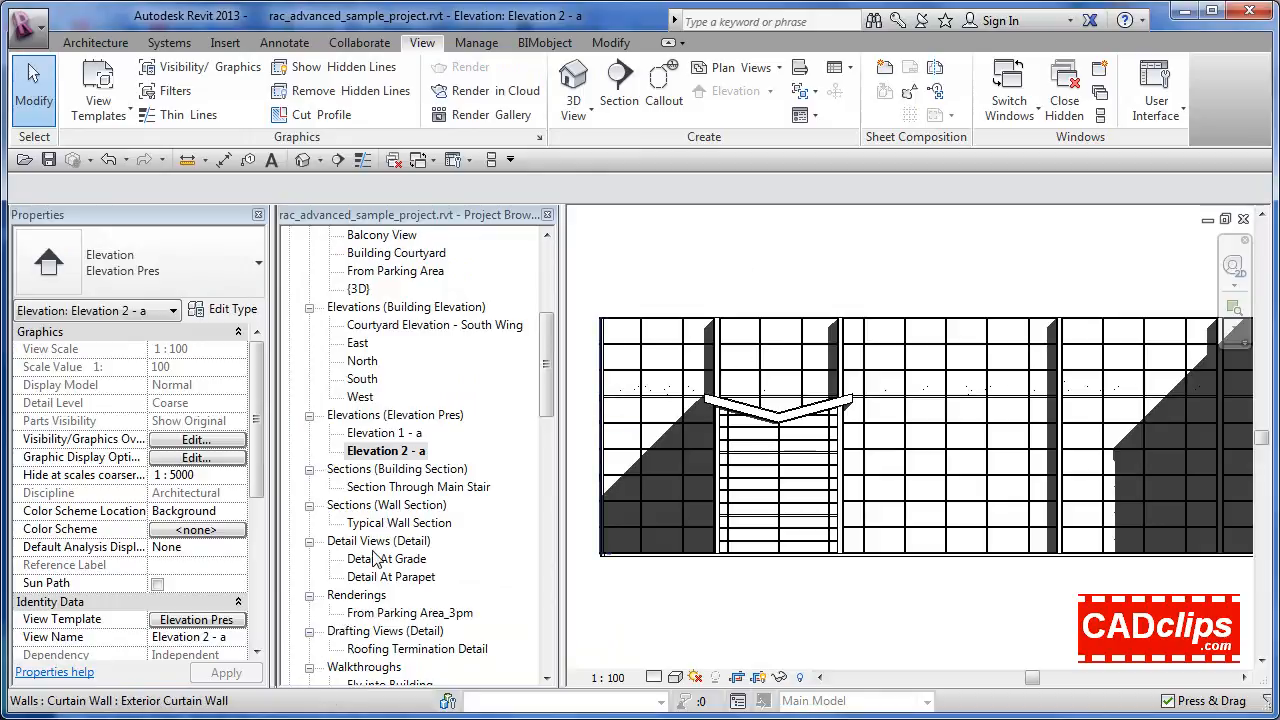
Step: Look through the project's view categories and check the Elevation Pres type's view template settings, closing its properties without changes
scroll(540, 405, "down", 5)
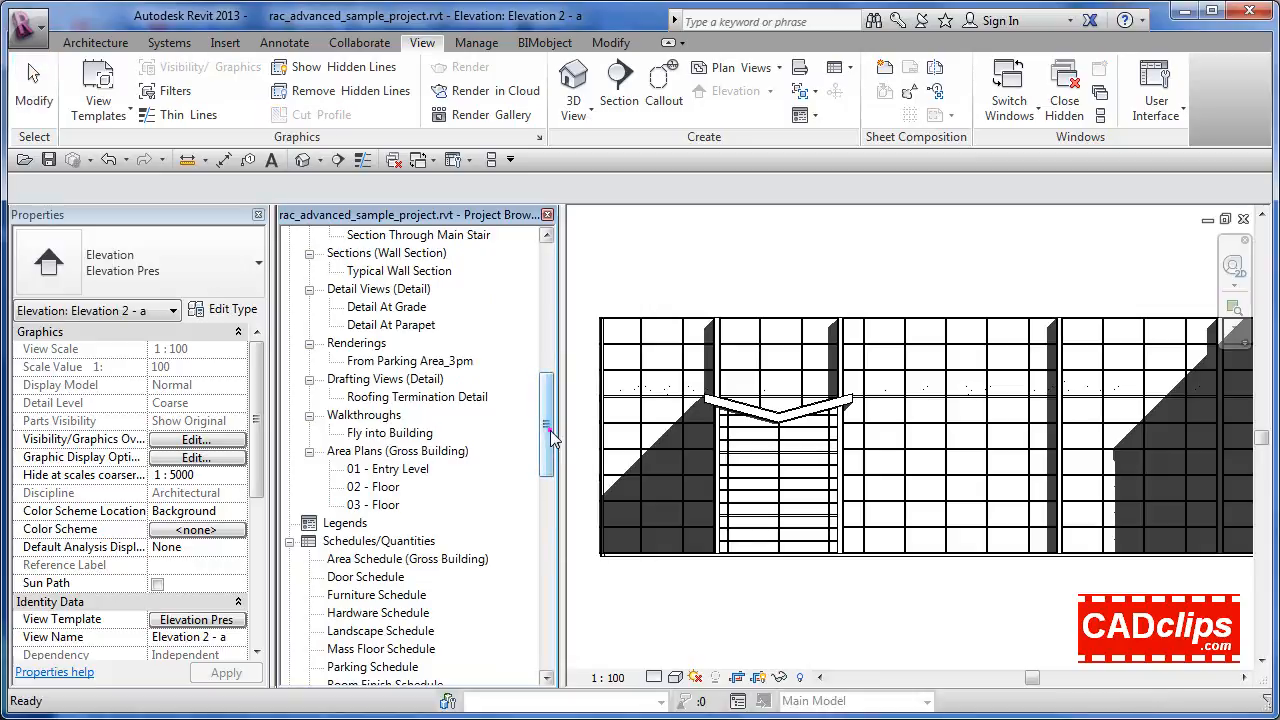
left_click_drag(550, 432, 549, 365)
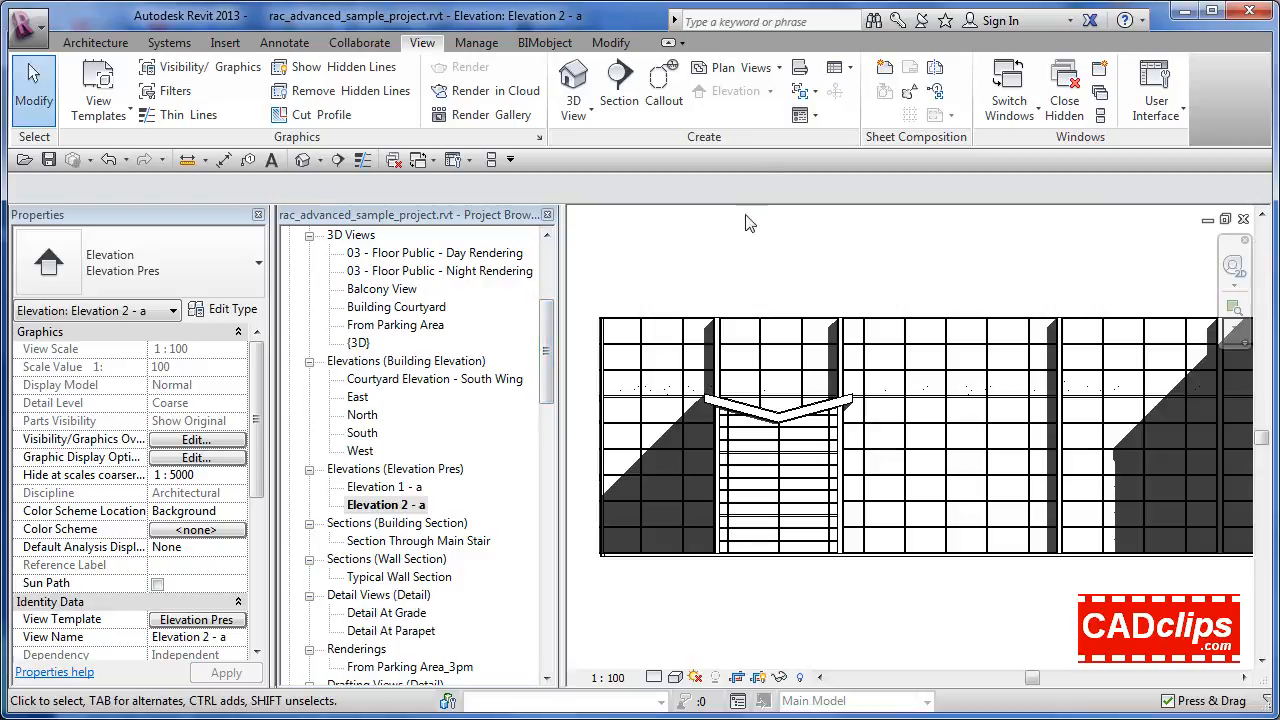
left_click(687, 243)
left_click(235, 312)
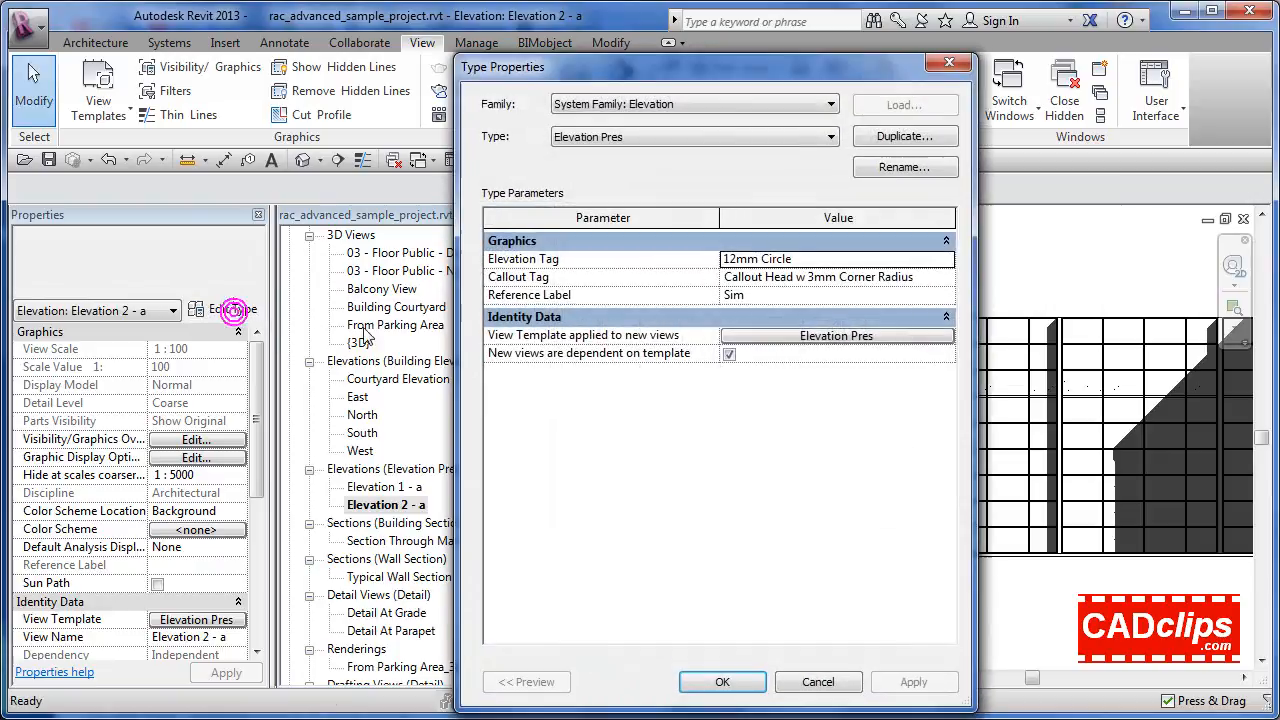
left_click(820, 681)
left_click(777, 251)
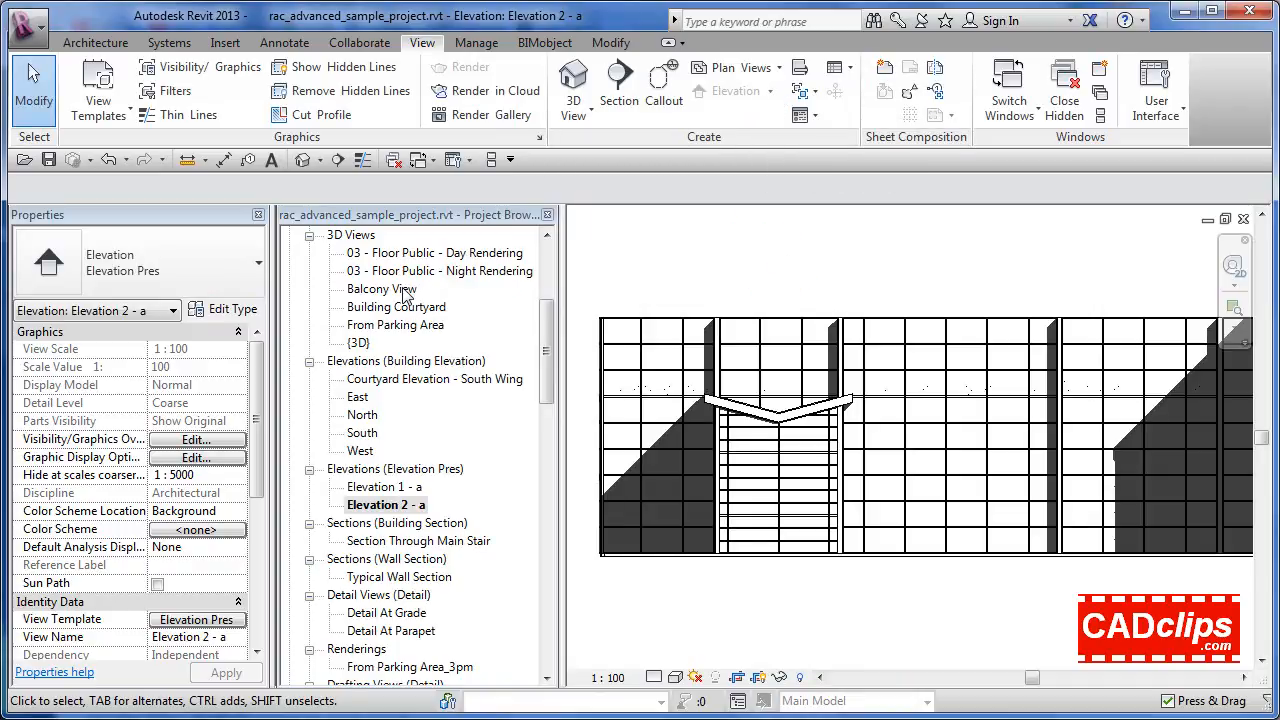
Step: Open the 02 - Floor floor plan view
left_click_drag(550, 305, 549, 252)
double_click(380, 307)
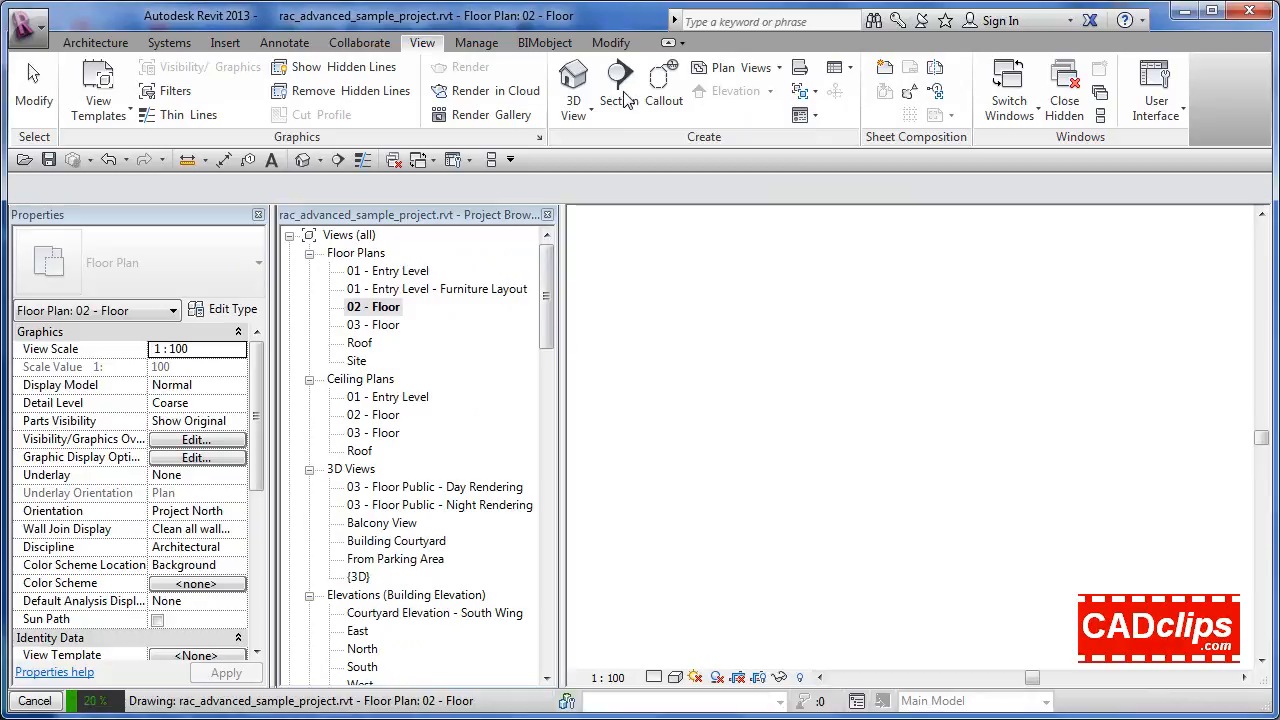
Step: Examine the type properties, duplication and view template options for a new floor plan, and cancel without creating a type or view
left_click(780, 68)
left_click(752, 100)
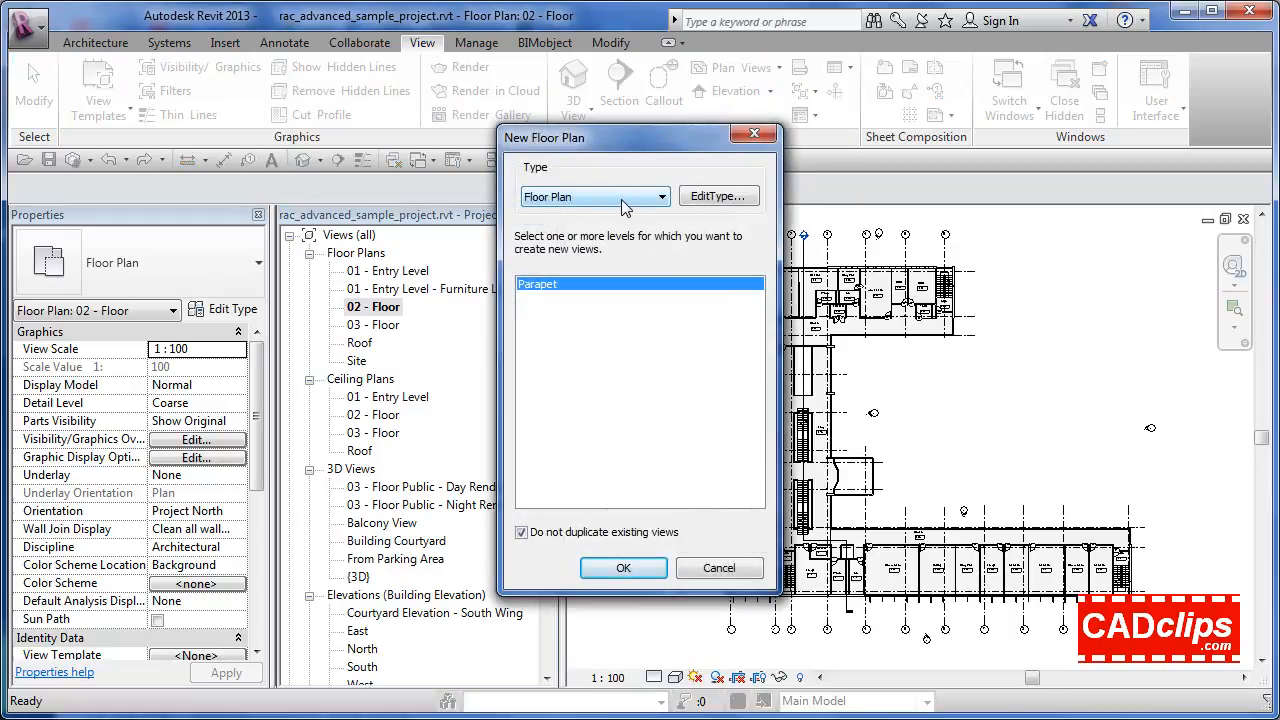
left_click(705, 196)
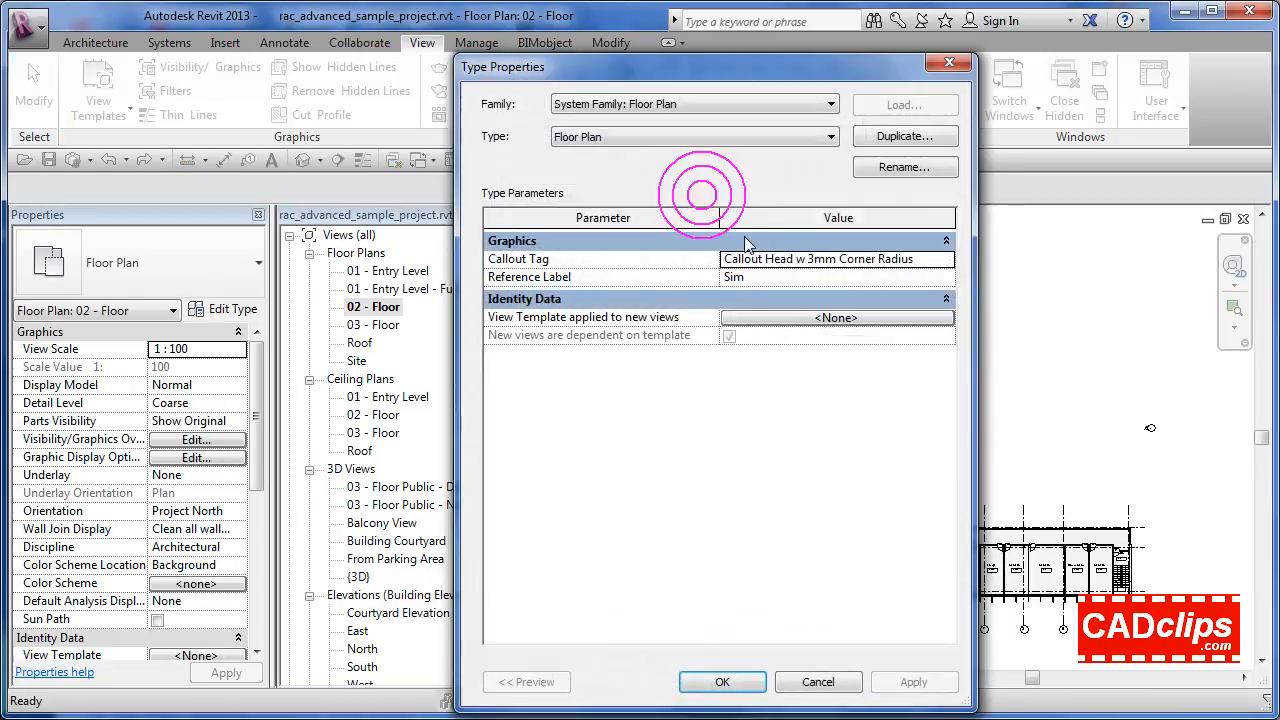
left_click(880, 140)
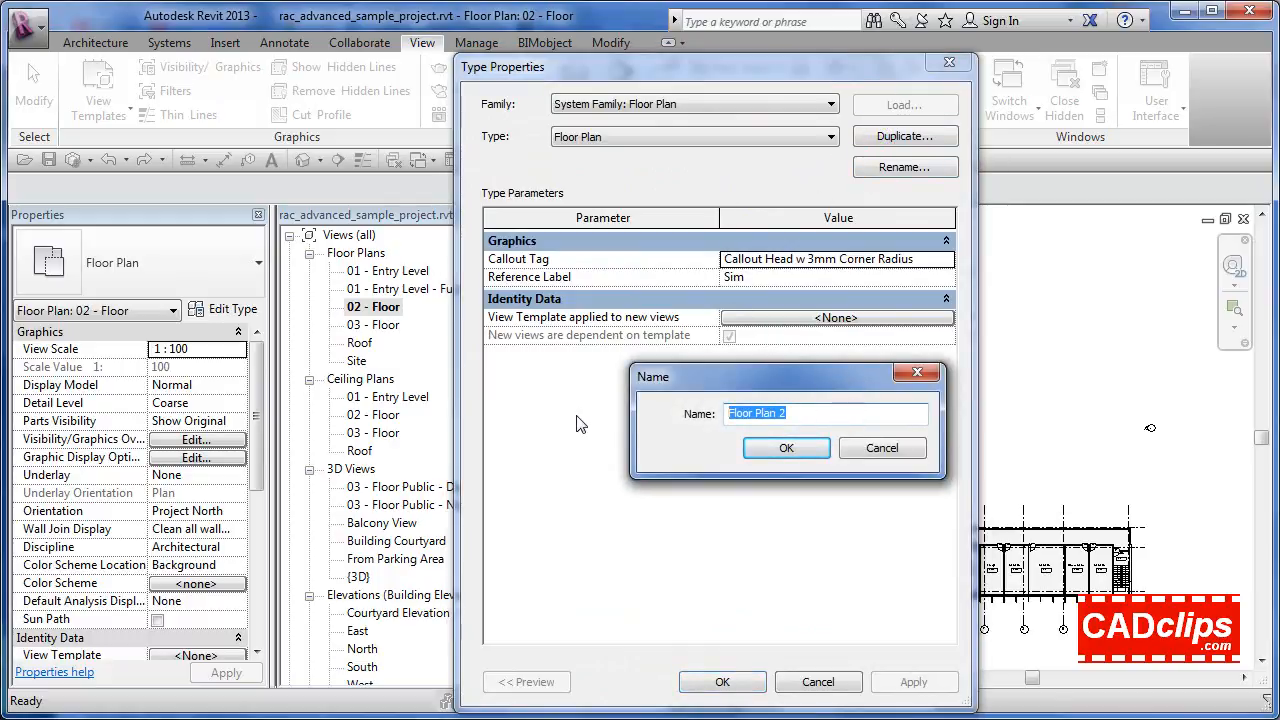
left_click(872, 448)
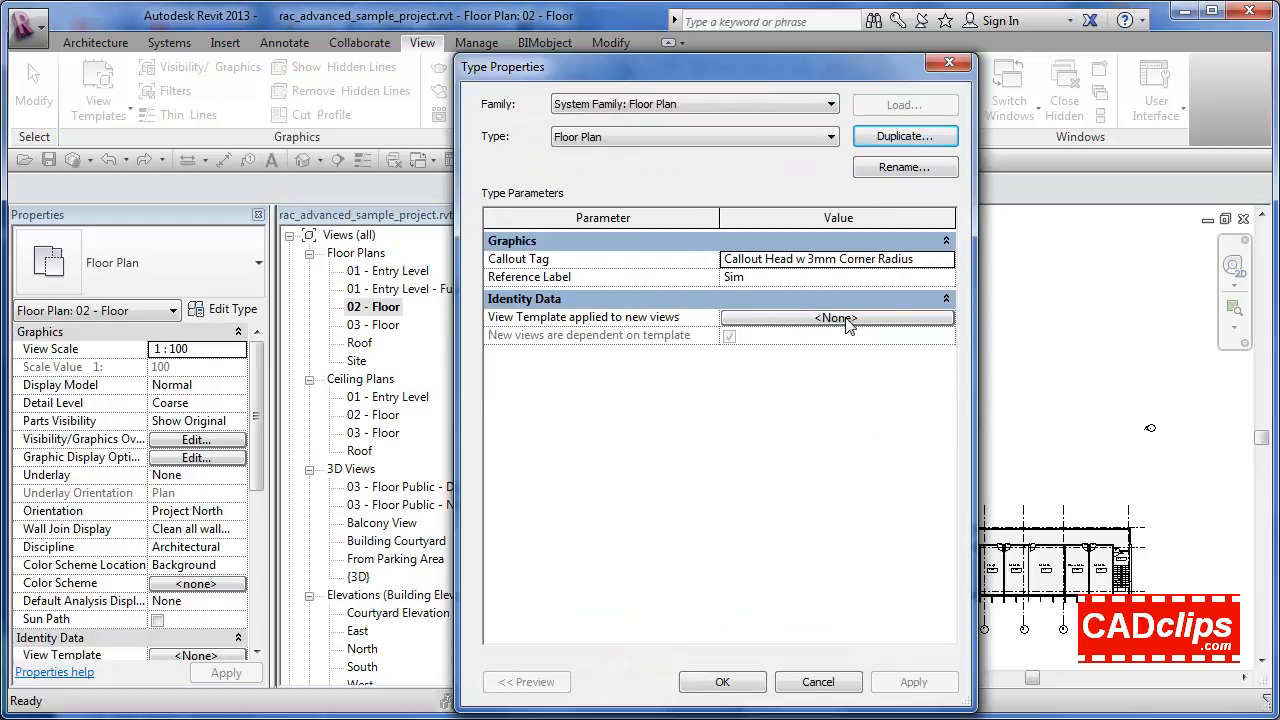
left_click(822, 683)
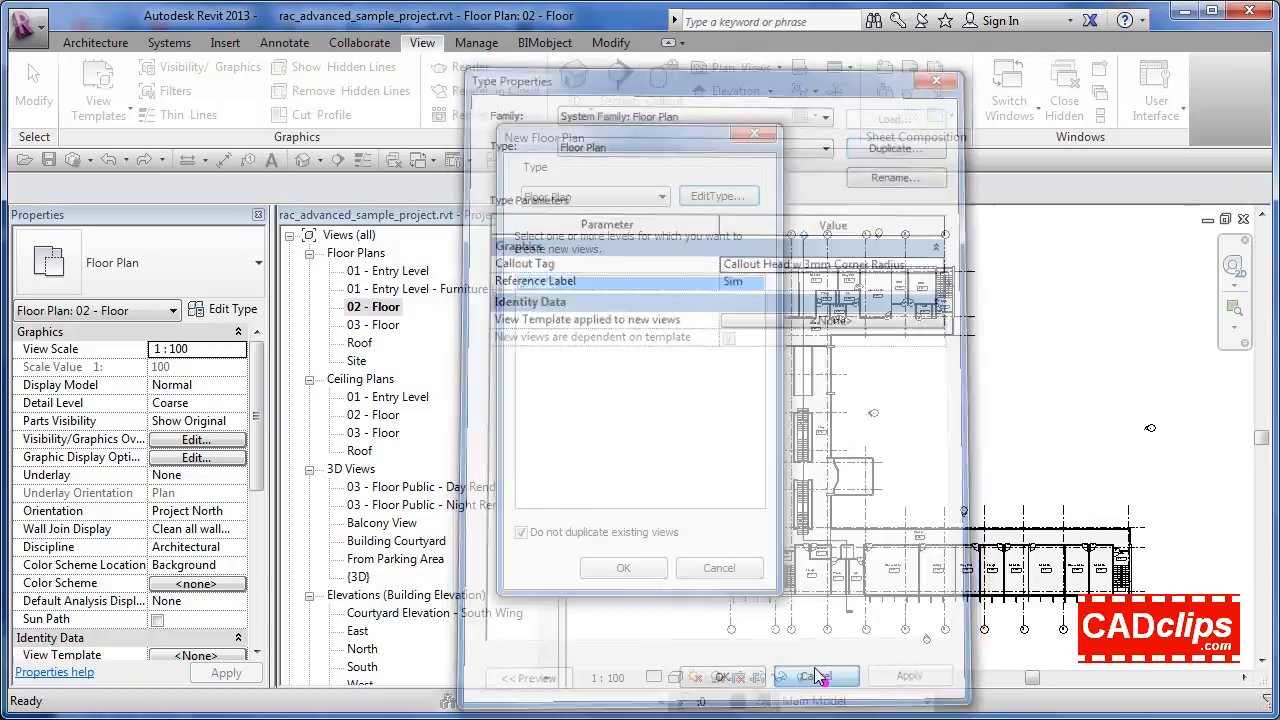
left_click(716, 568)
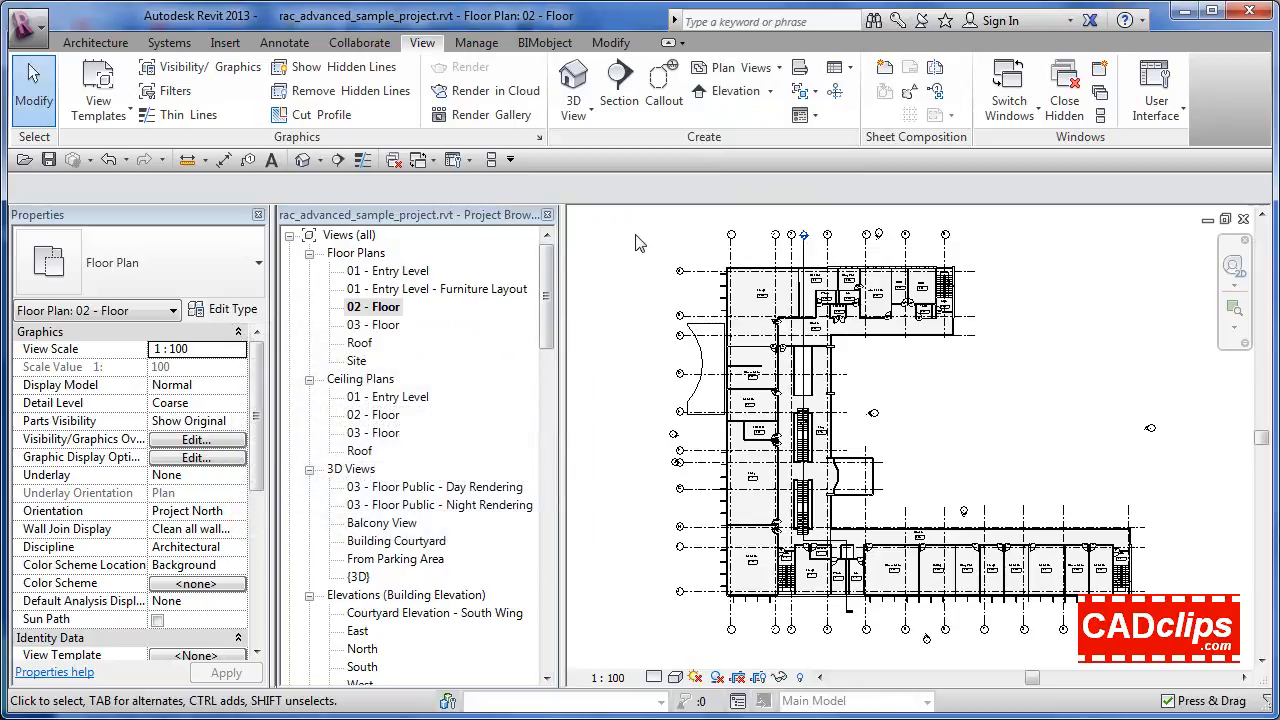
Step: Start a section and examine the Detail type's duplication, type and view template options, cancelling without placing a section
left_click(620, 88)
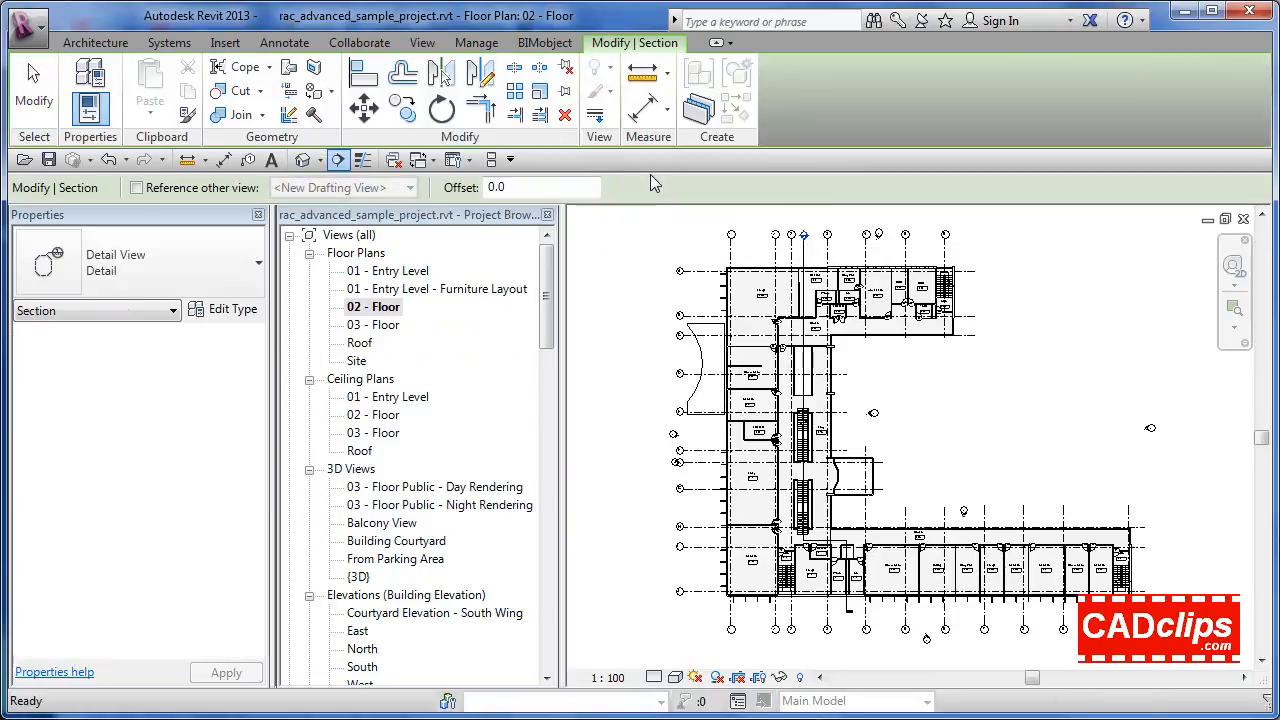
left_click(246, 310)
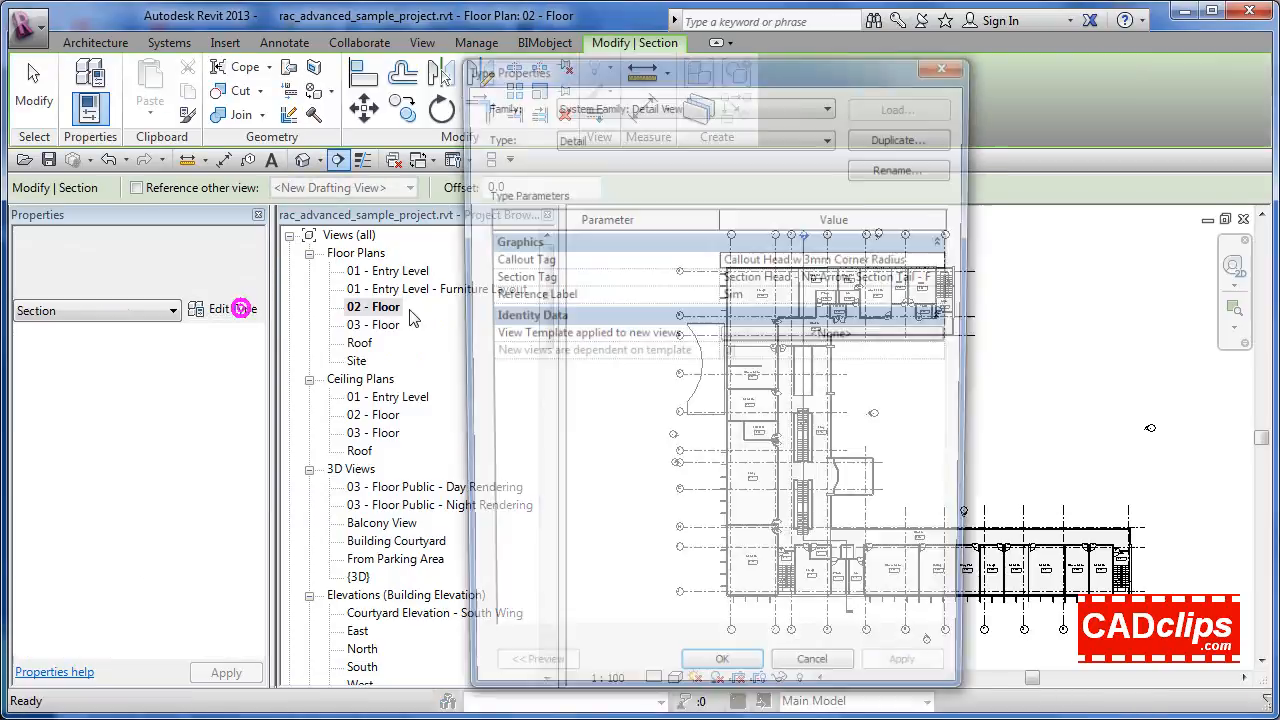
left_click(904, 136)
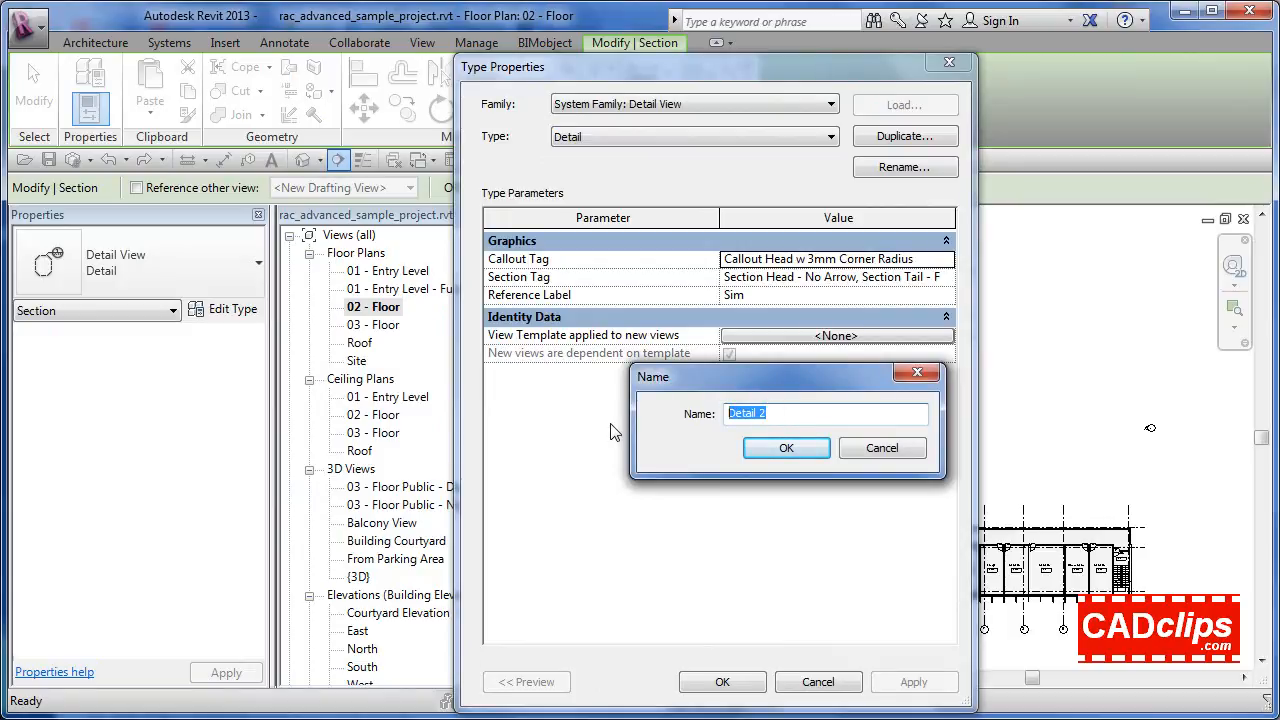
left_click(882, 448)
left_click(707, 138)
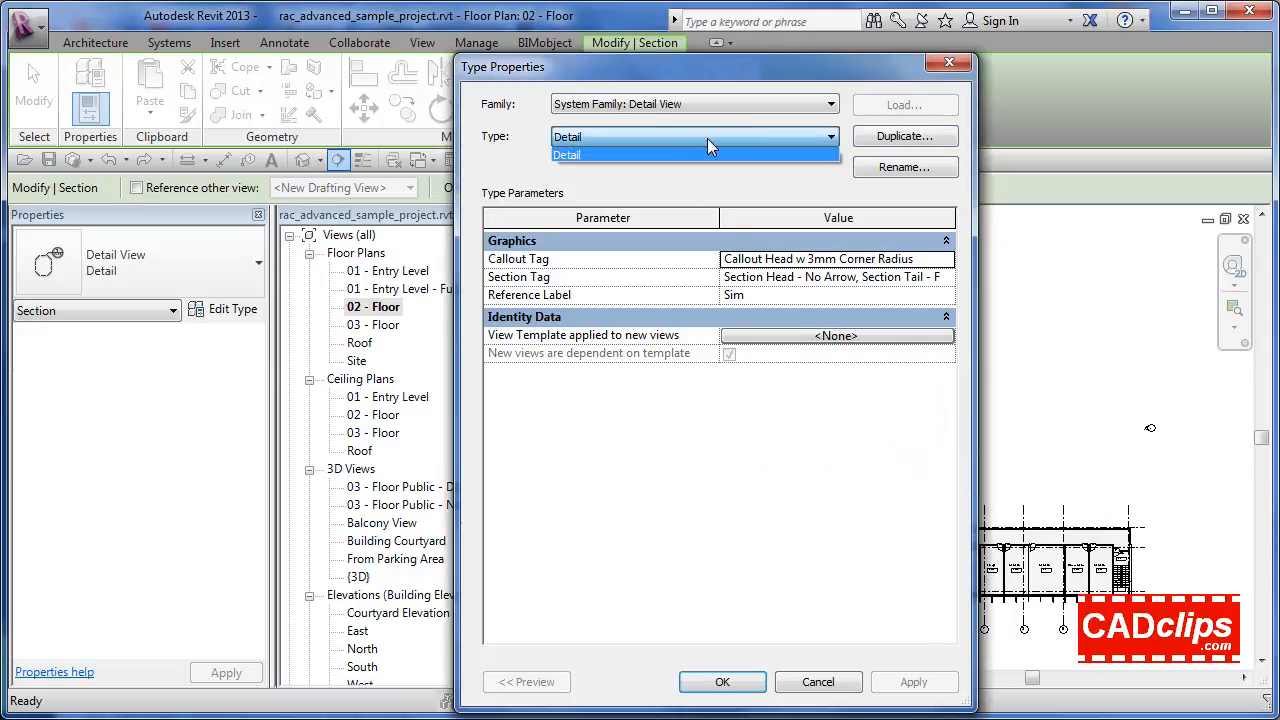
left_click(707, 138)
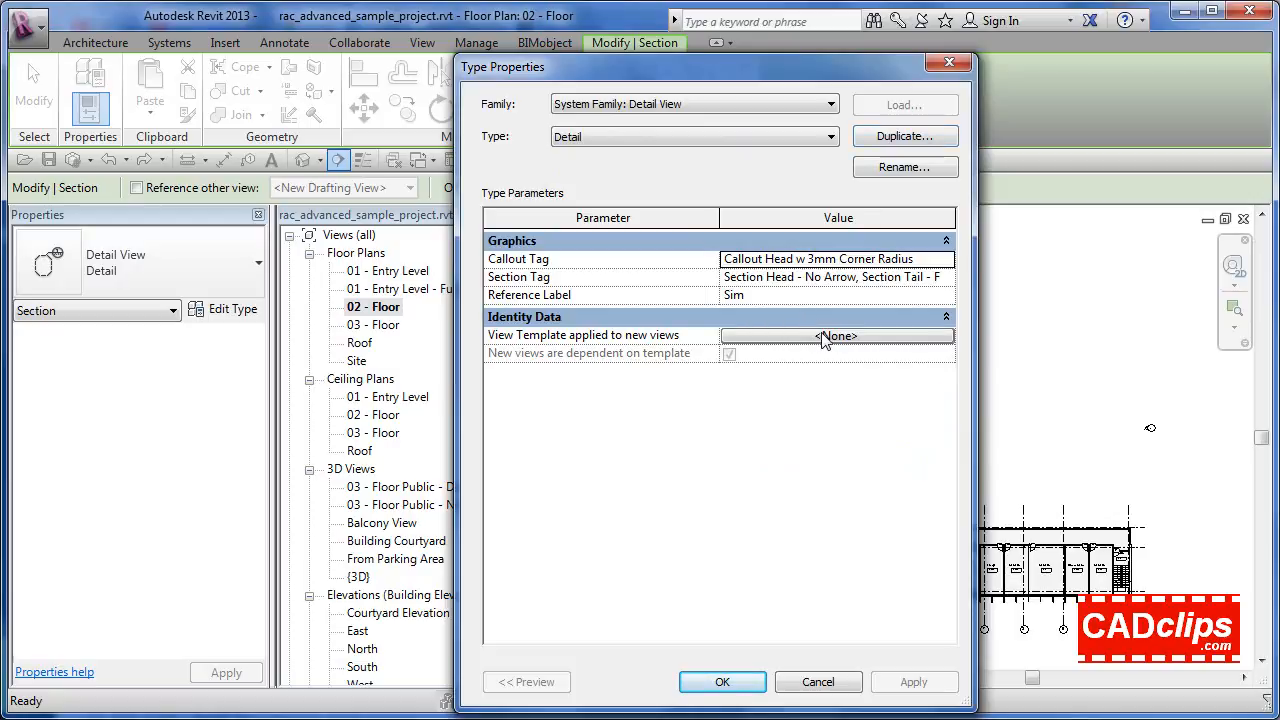
left_click(822, 682)
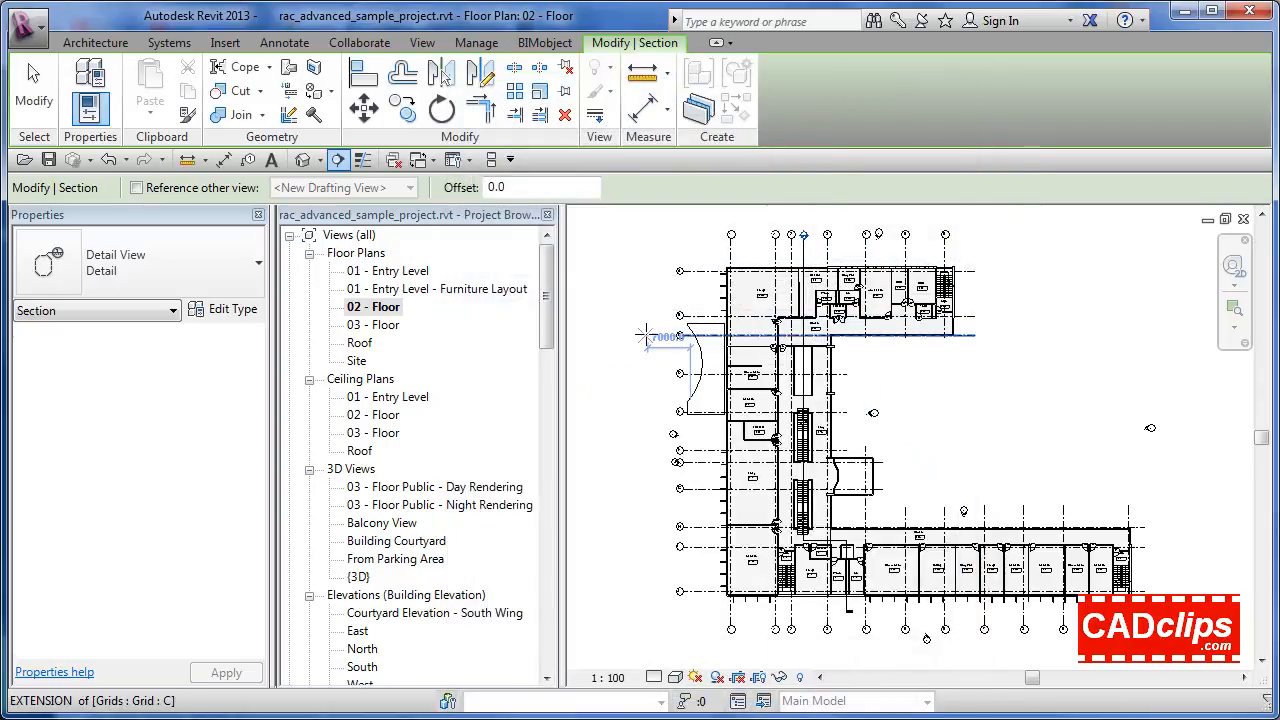
key("Escape")
key("Escape")
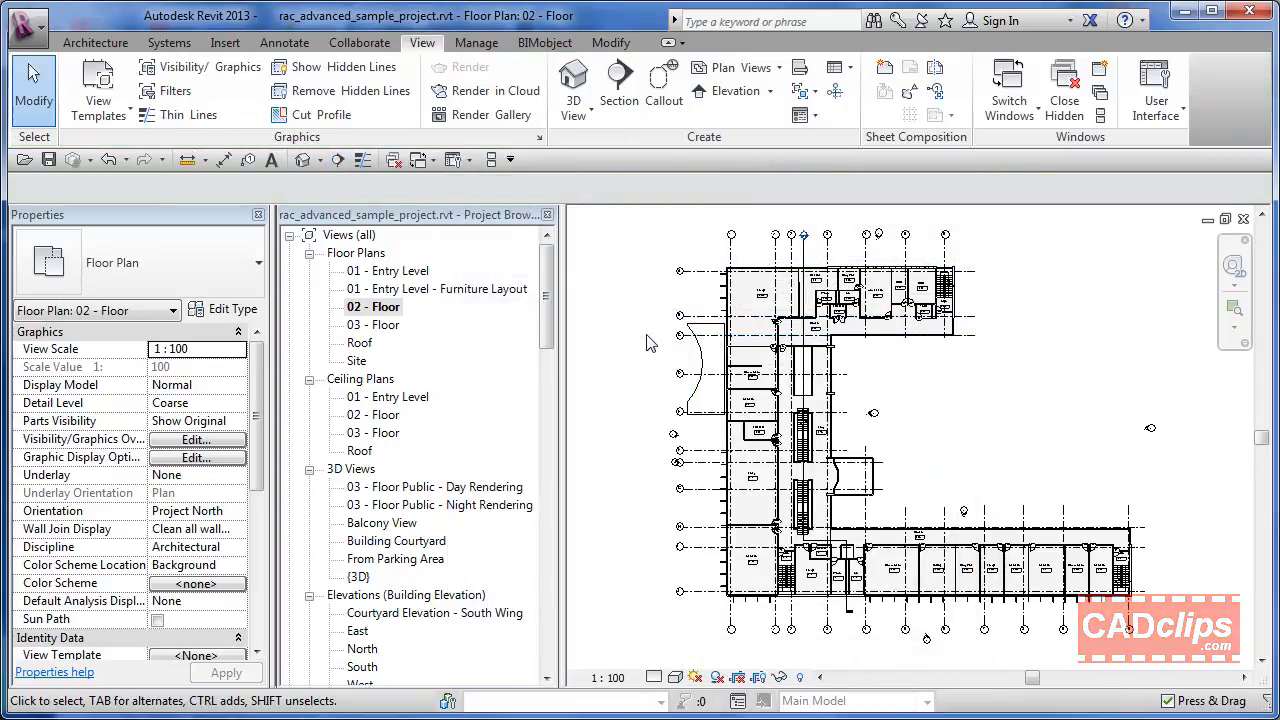